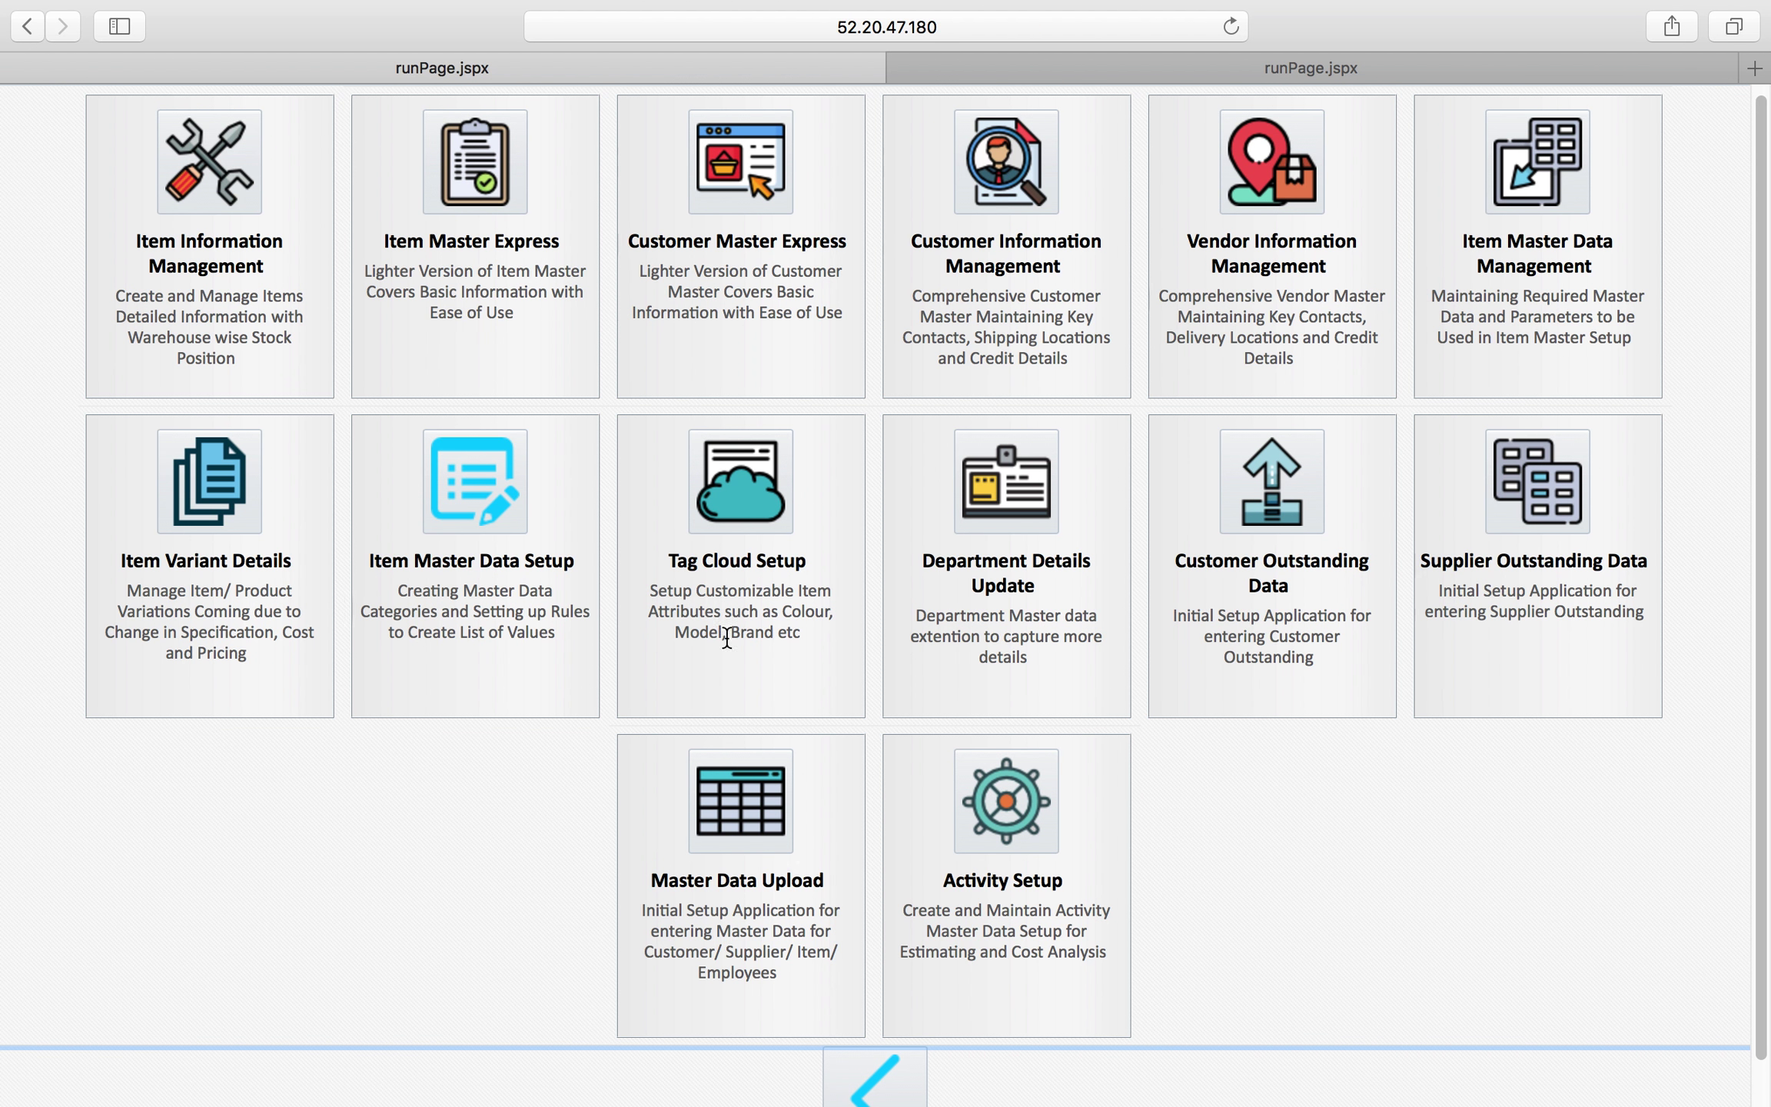
Step: Open the Item Information Management application from the ERP launcher
{"action": "left_click", "coordinate": [232, 170]}
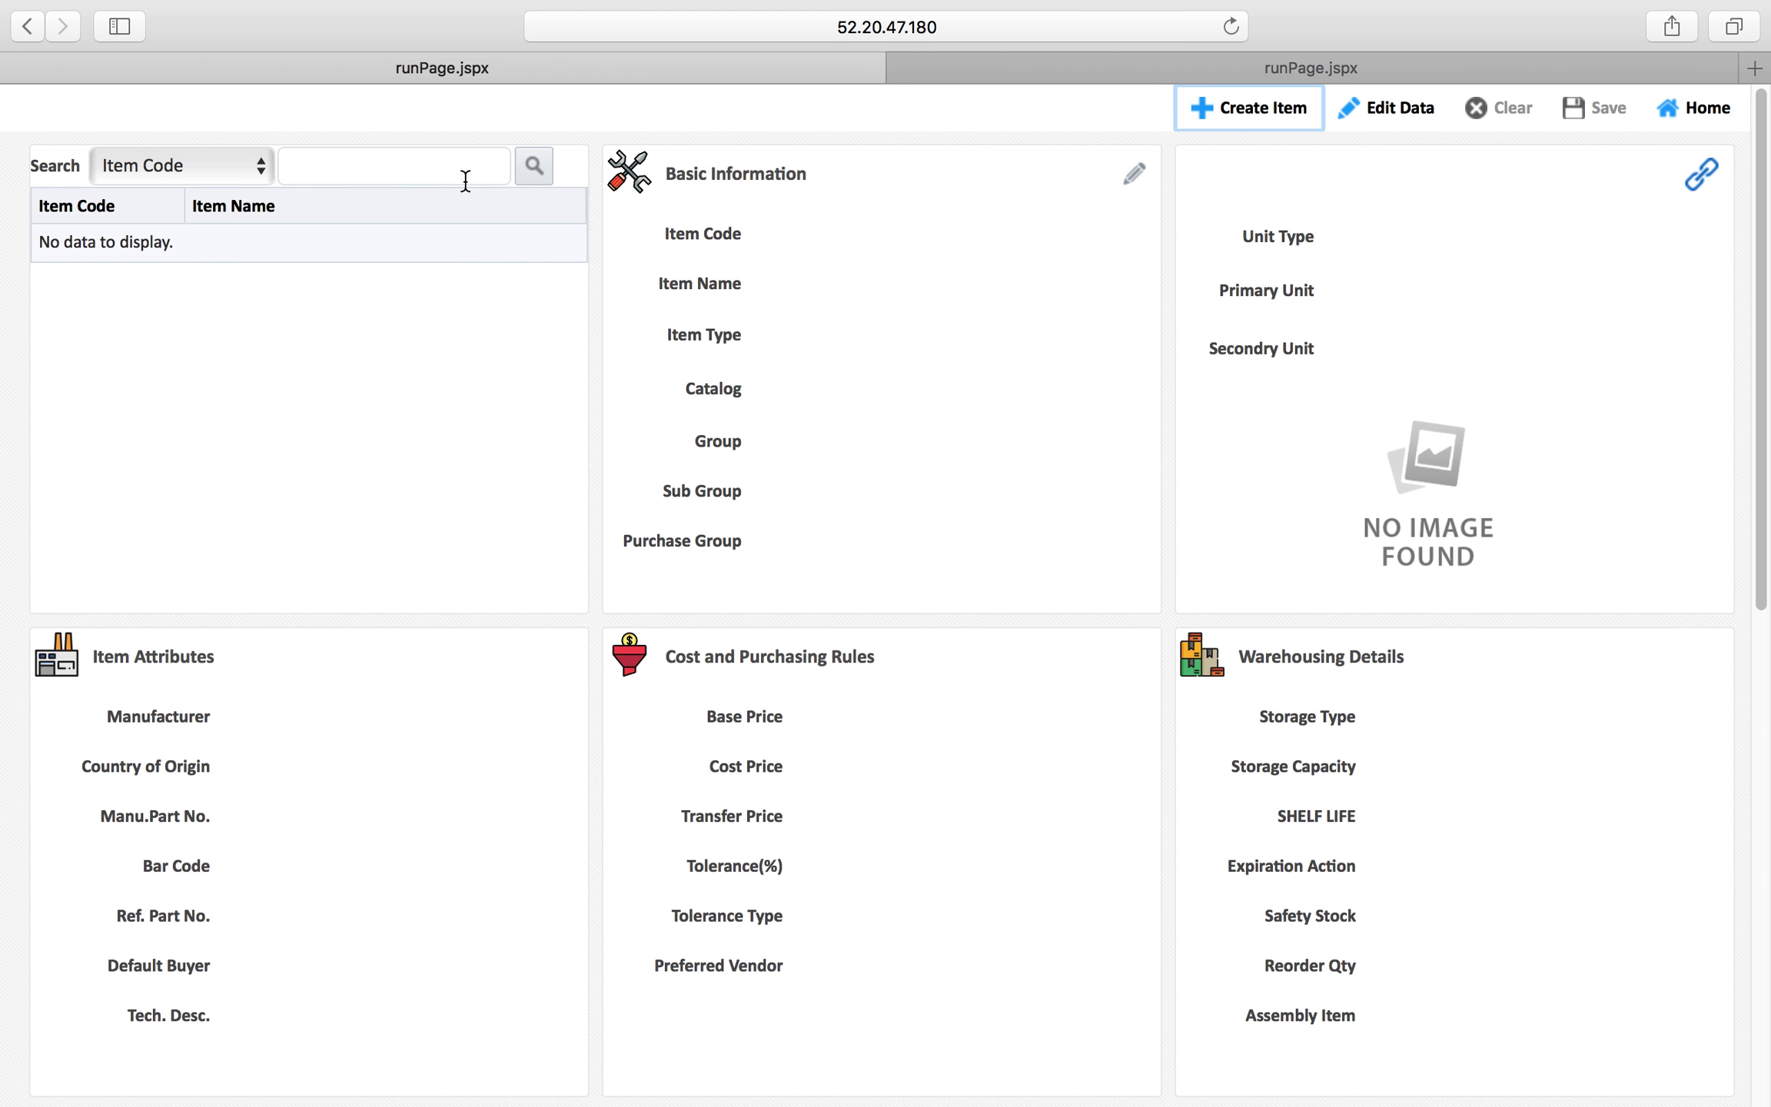
Step: Search items by Item Name for '%Fan%' and select Fan Drive Pulley K923
{"action": "left_click", "coordinate": [363, 171]}
{"action": "type", "text": "%Fan%"}
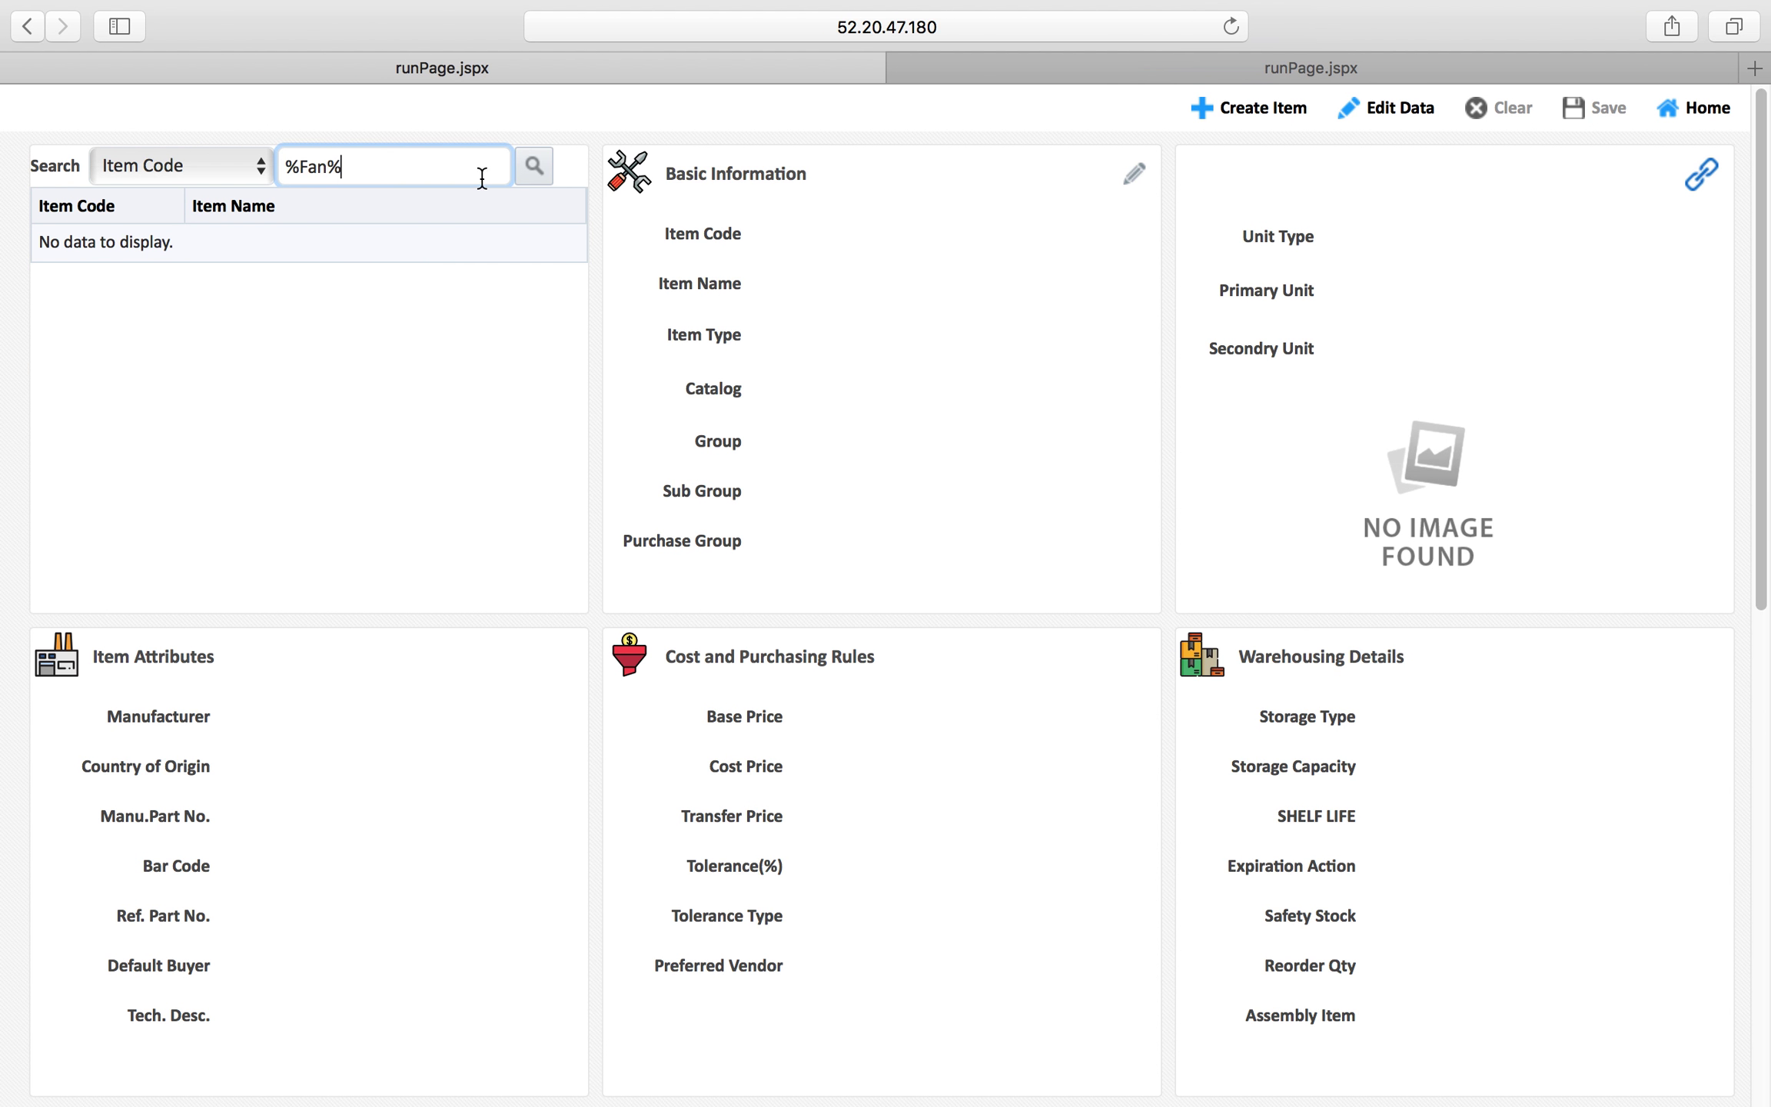
{"action": "left_click", "coordinate": [229, 168]}
{"action": "left_click", "coordinate": [209, 201]}
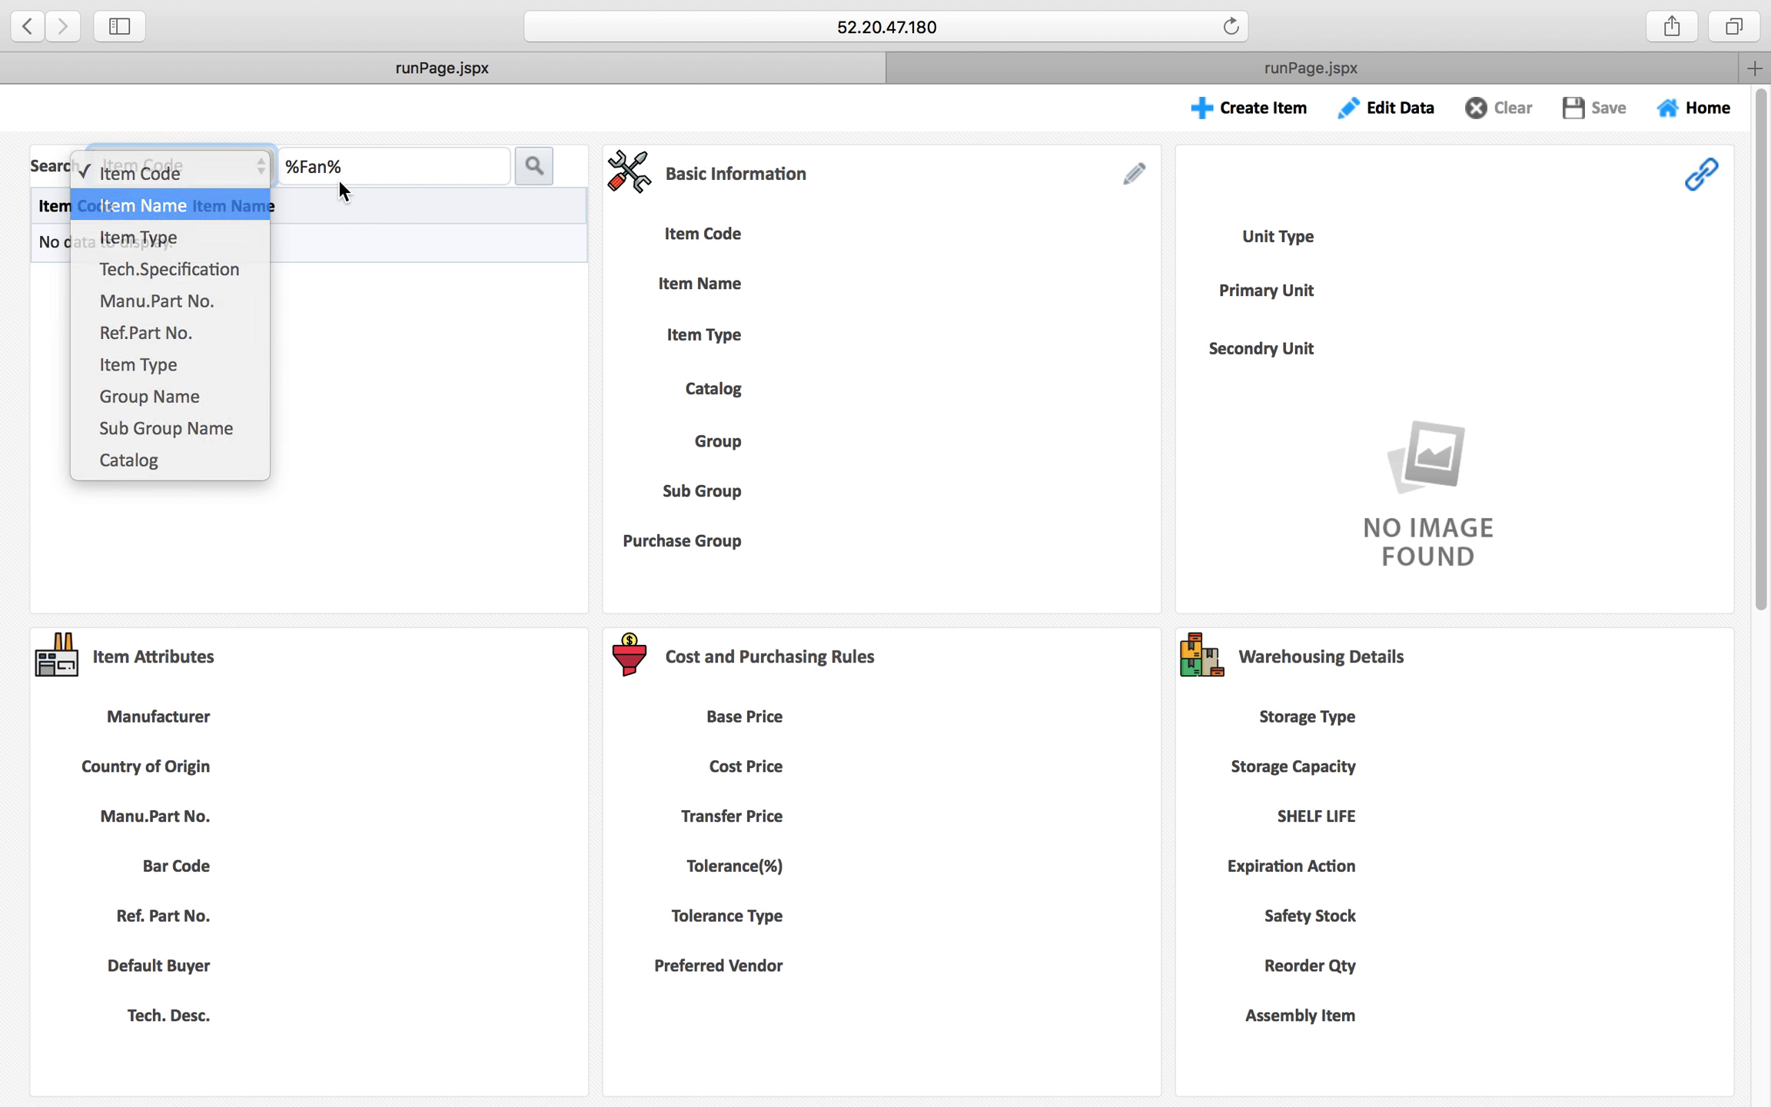
{"action": "left_click", "coordinate": [371, 163]}
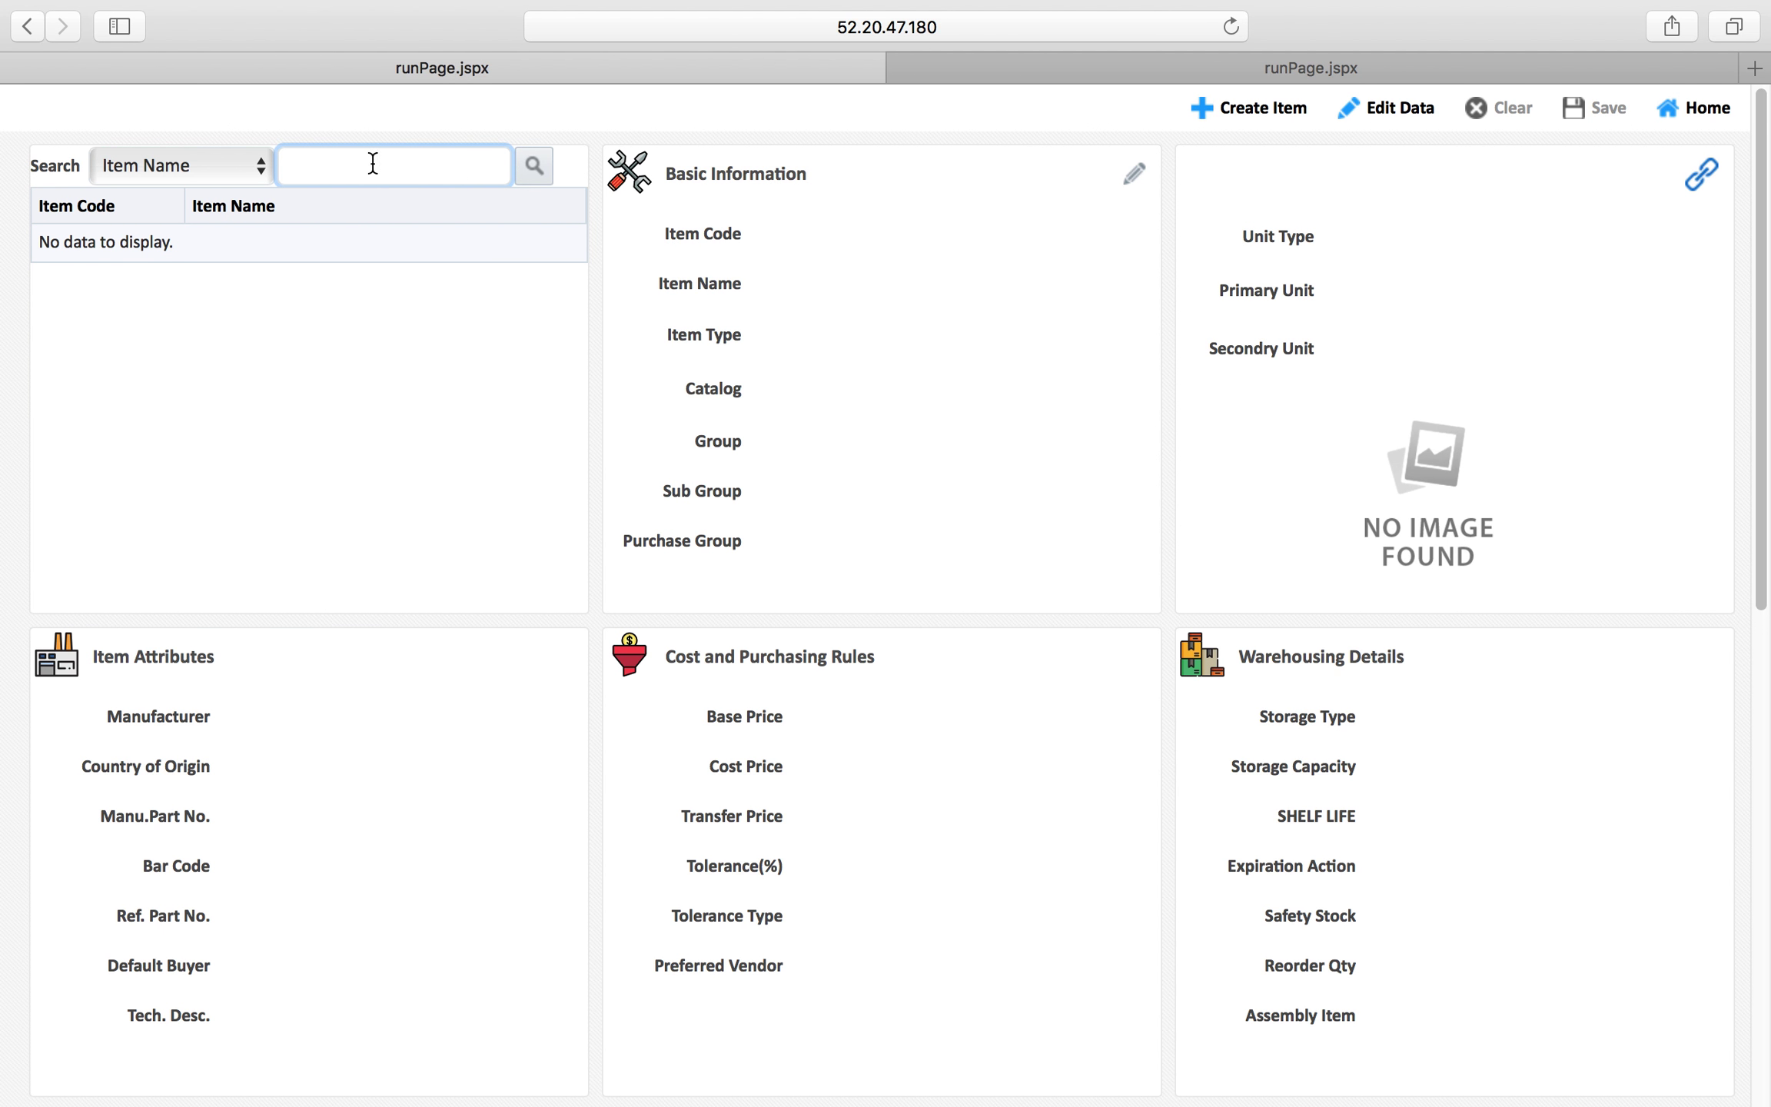
{"action": "left_click", "coordinate": [532, 166]}
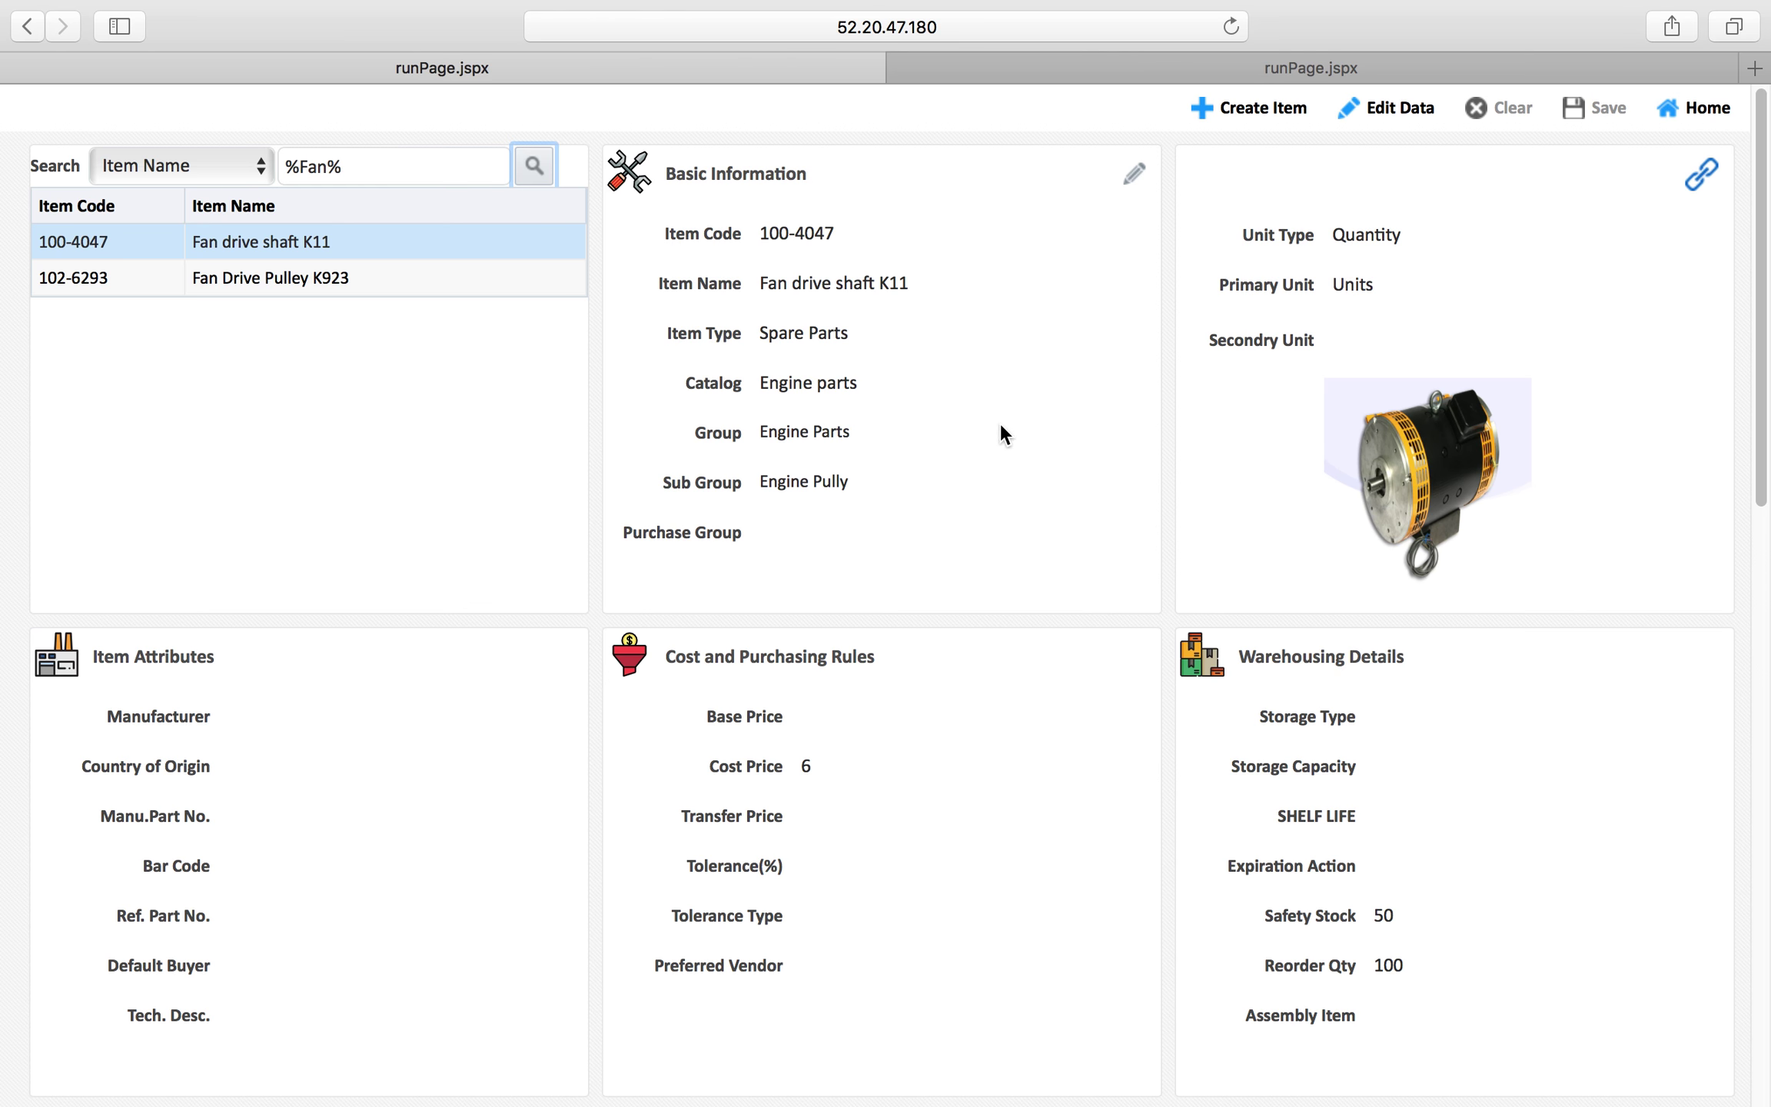
{"action": "left_click", "coordinate": [256, 279]}
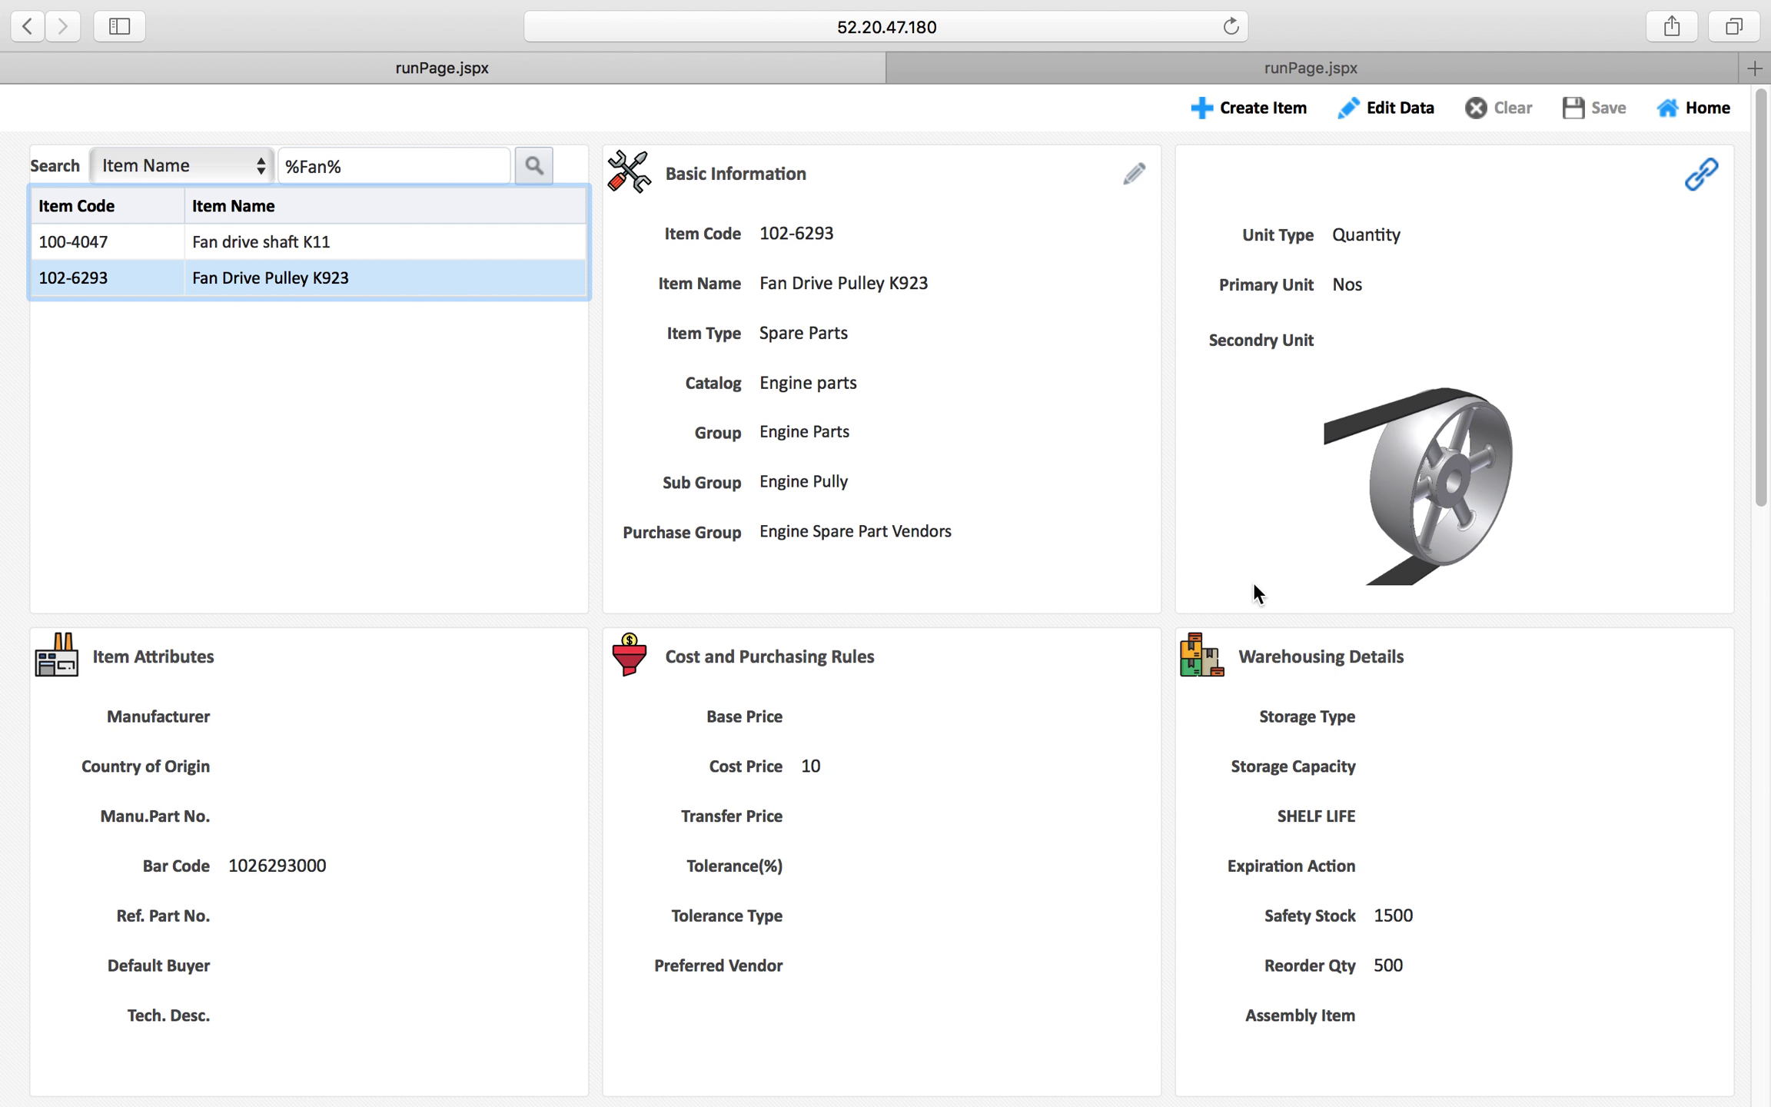
Step: Review the pulley's Warehousing Details, highlighting Safety Stock 1500 and Reorder Qty 500
{"action": "scroll", "coordinate": [1186, 550], "scroll_direction": "down", "scroll_amount": 5}
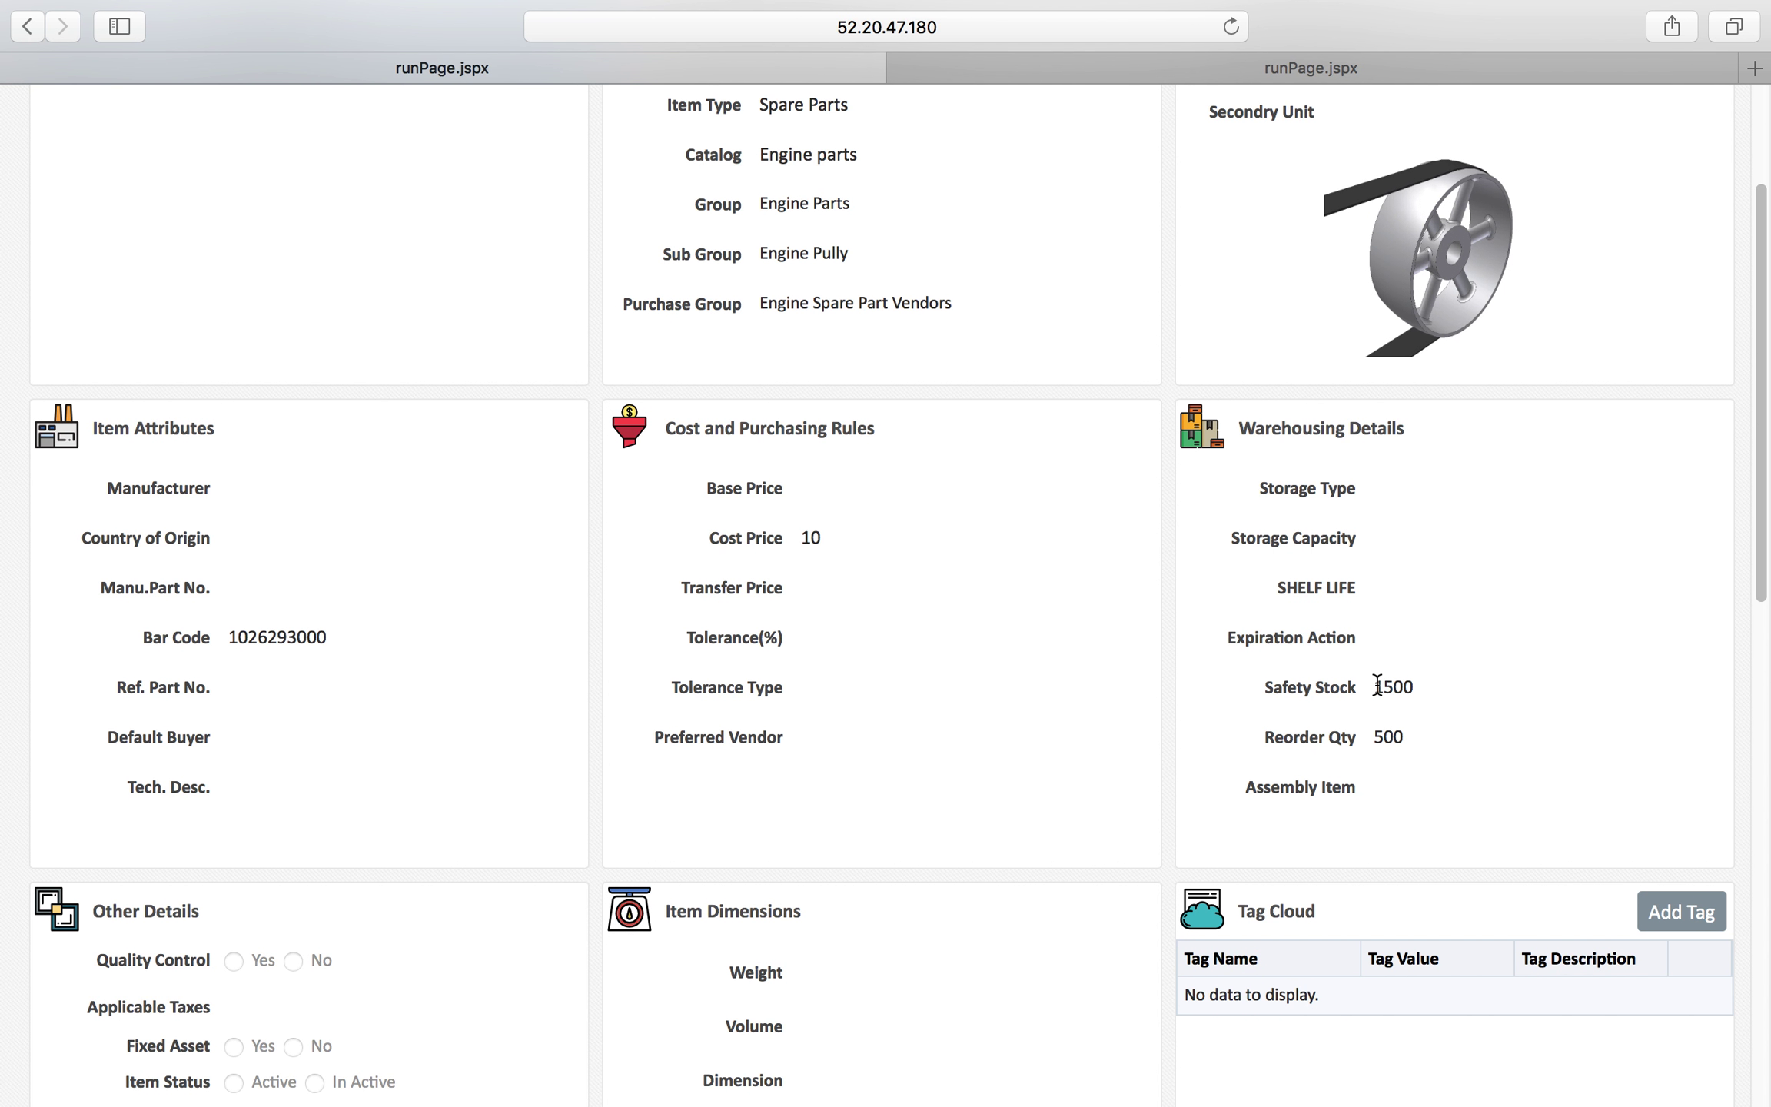
{"action": "left_click_drag", "start_coordinate": [1378, 686], "coordinate": [1423, 684]}
{"action": "mouse_move", "coordinate": [1375, 740]}
{"action": "left_mouse_down"}
{"action": "mouse_move", "coordinate": [1430, 736]}
{"action": "mouse_move", "coordinate": [1406, 736]}
{"action": "left_mouse_up"}
{"action": "left_click_drag", "start_coordinate": [1376, 687], "coordinate": [1423, 682]}
{"action": "double_click", "coordinate": [1400, 739]}
{"action": "scroll", "coordinate": [1475, 743], "scroll_direction": "down", "scroll_amount": 5}
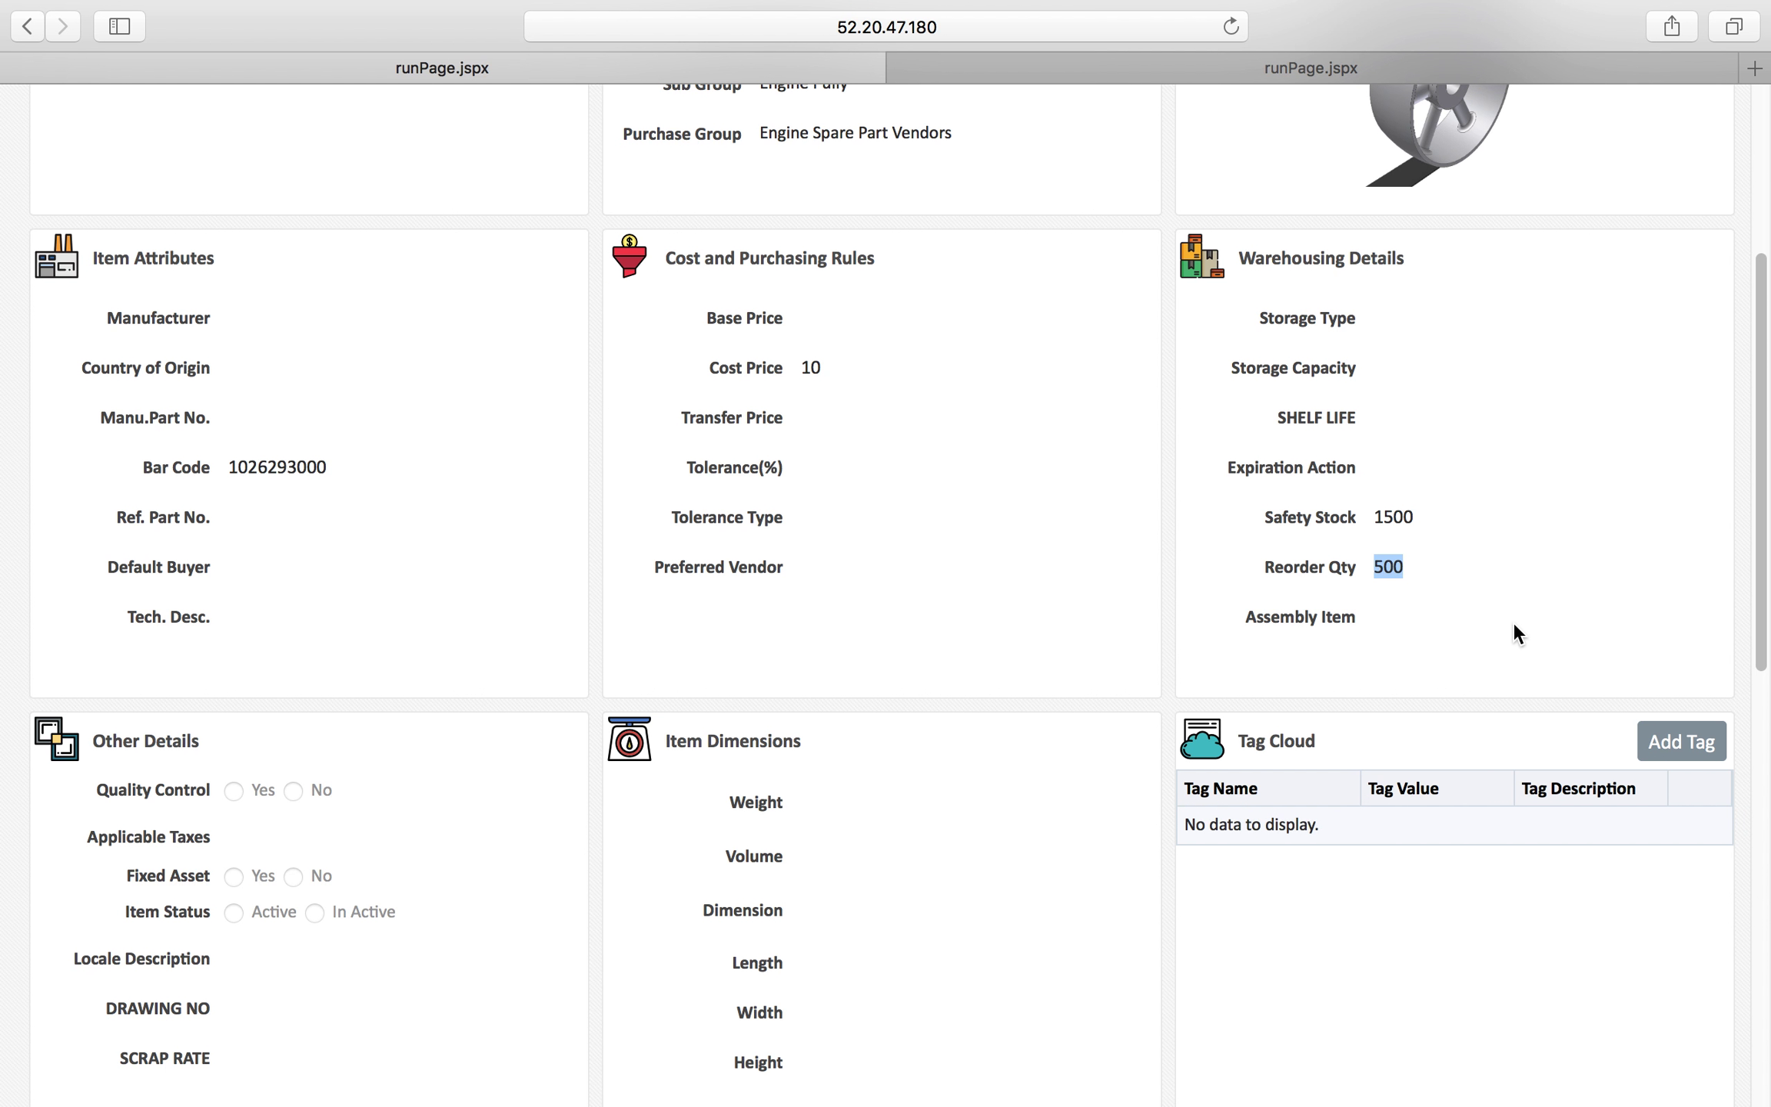
Step: Point out the Central Warehouse balance of 1,100 in the Stock Position panel
{"action": "scroll", "coordinate": [1513, 632], "scroll_direction": "down", "scroll_amount": 2}
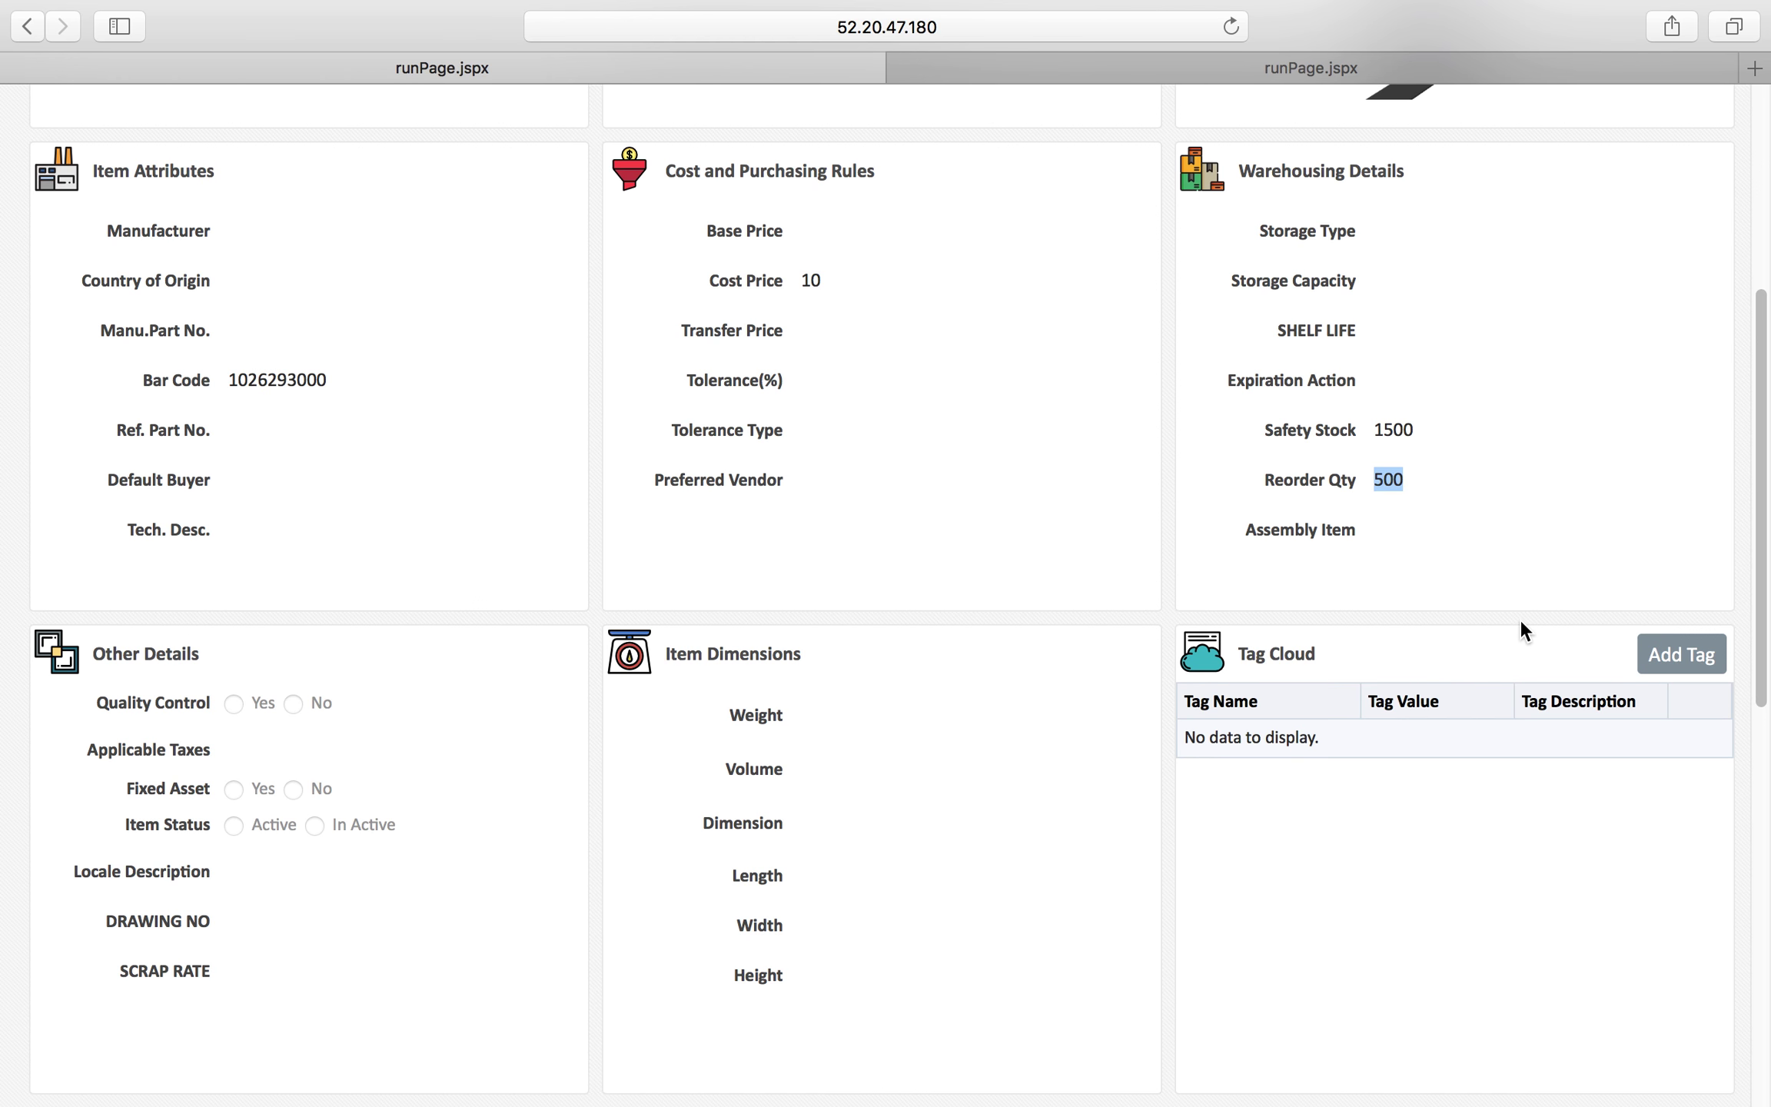
{"action": "scroll", "coordinate": [1517, 621], "scroll_direction": "down", "scroll_amount": 4}
{"action": "scroll", "coordinate": [1519, 619], "scroll_direction": "down", "scroll_amount": 12}
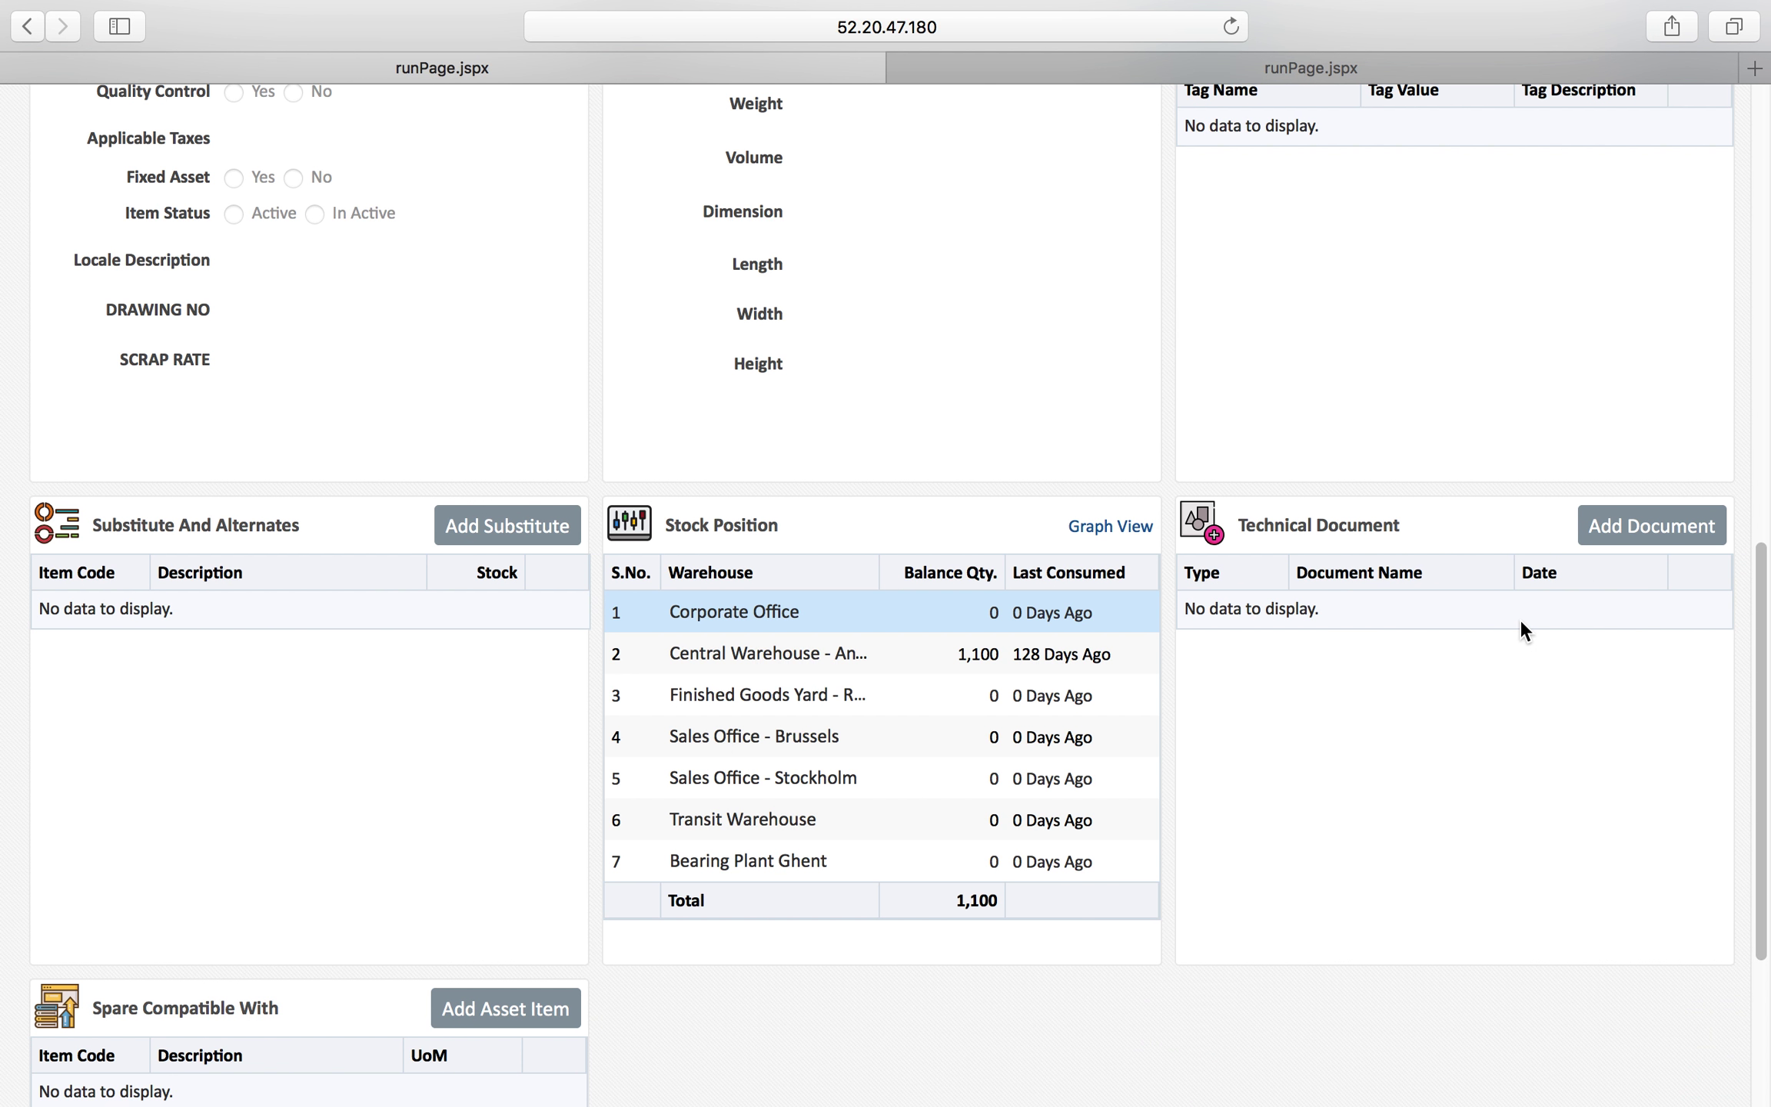
{"action": "left_click", "coordinate": [648, 652]}
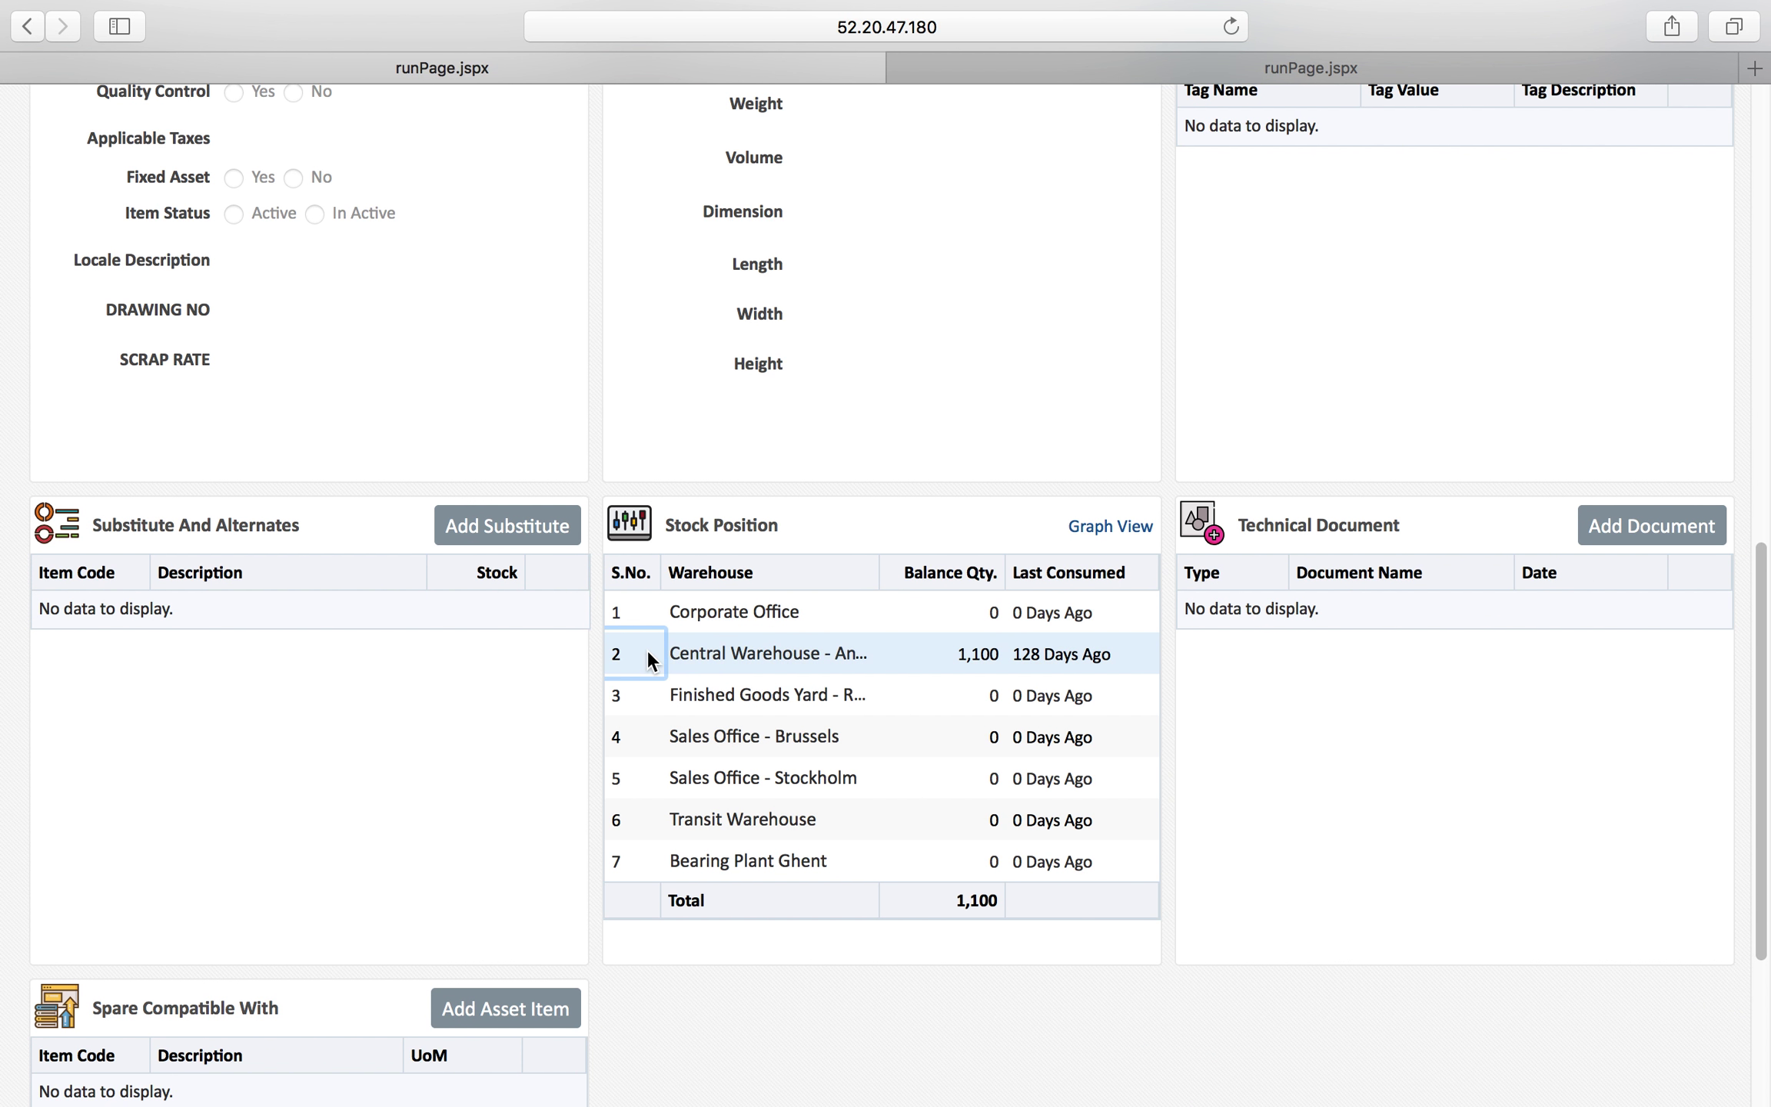
{"action": "left_click", "coordinate": [961, 654]}
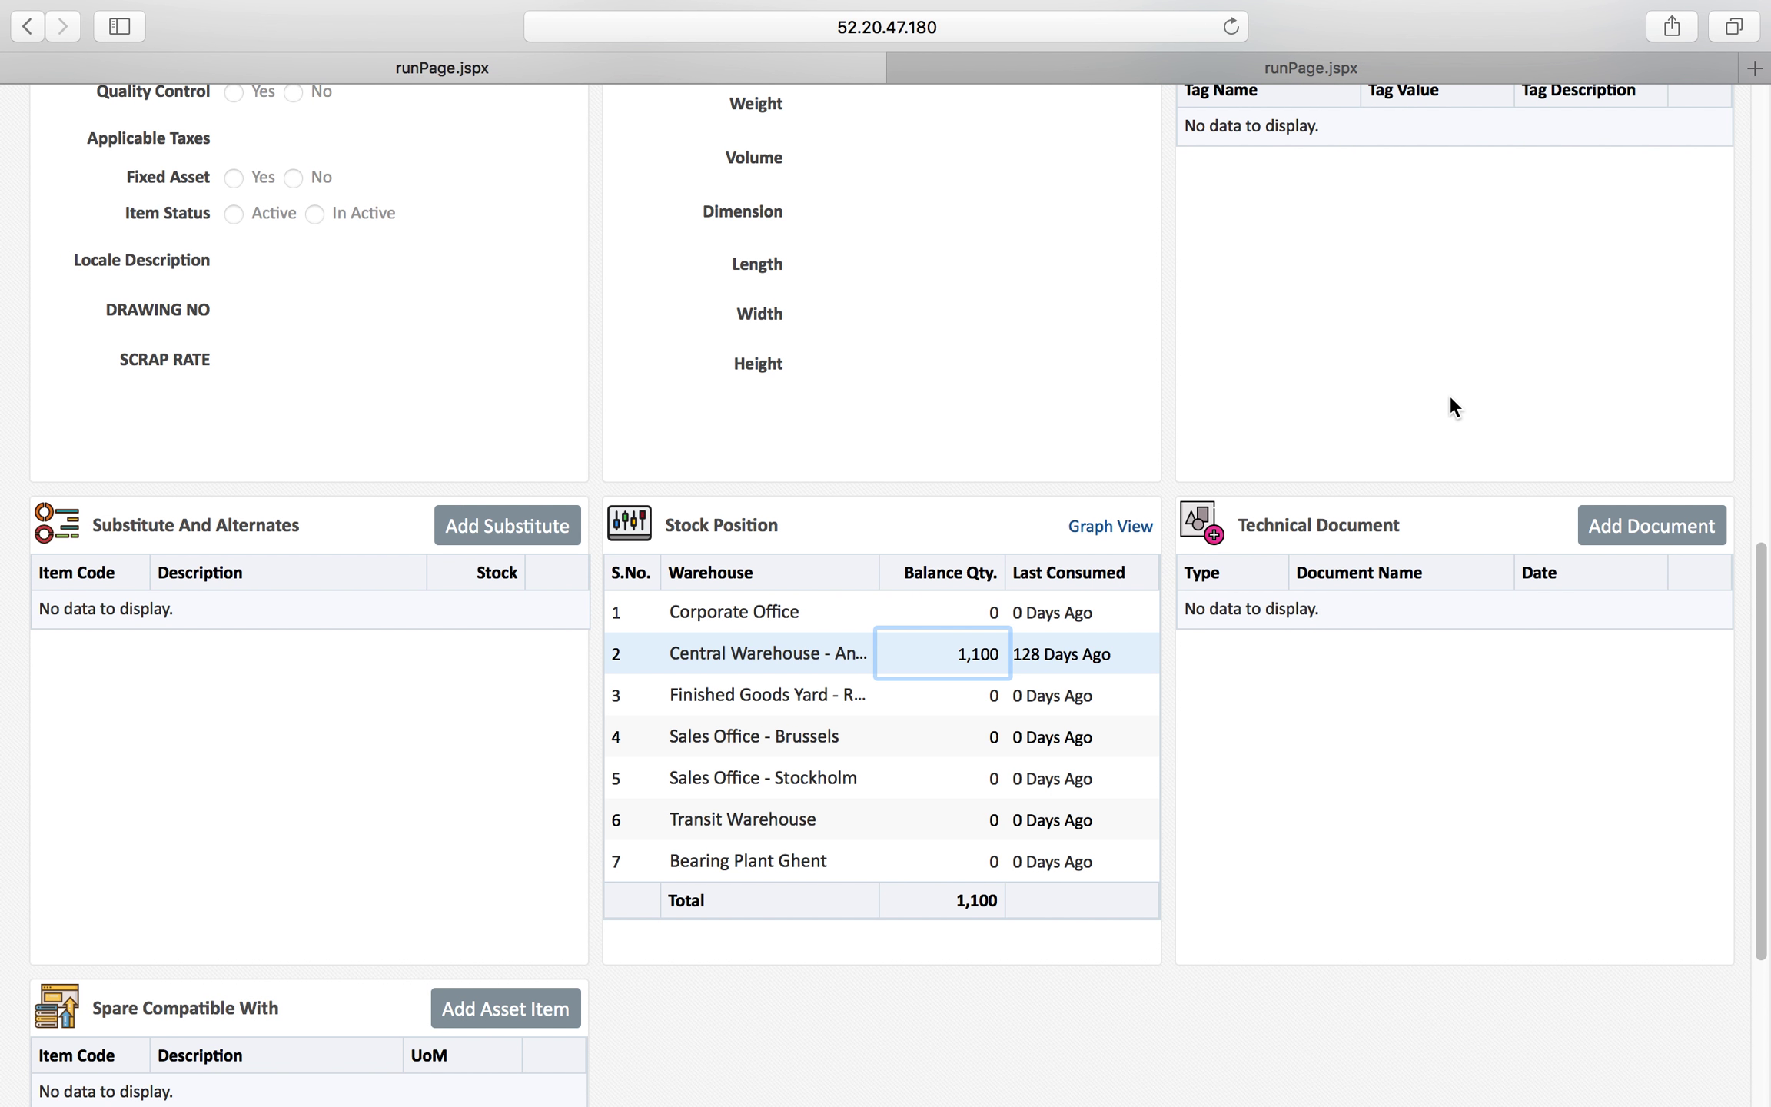
{"action": "scroll", "coordinate": [1449, 393], "scroll_direction": "up", "scroll_amount": 10}
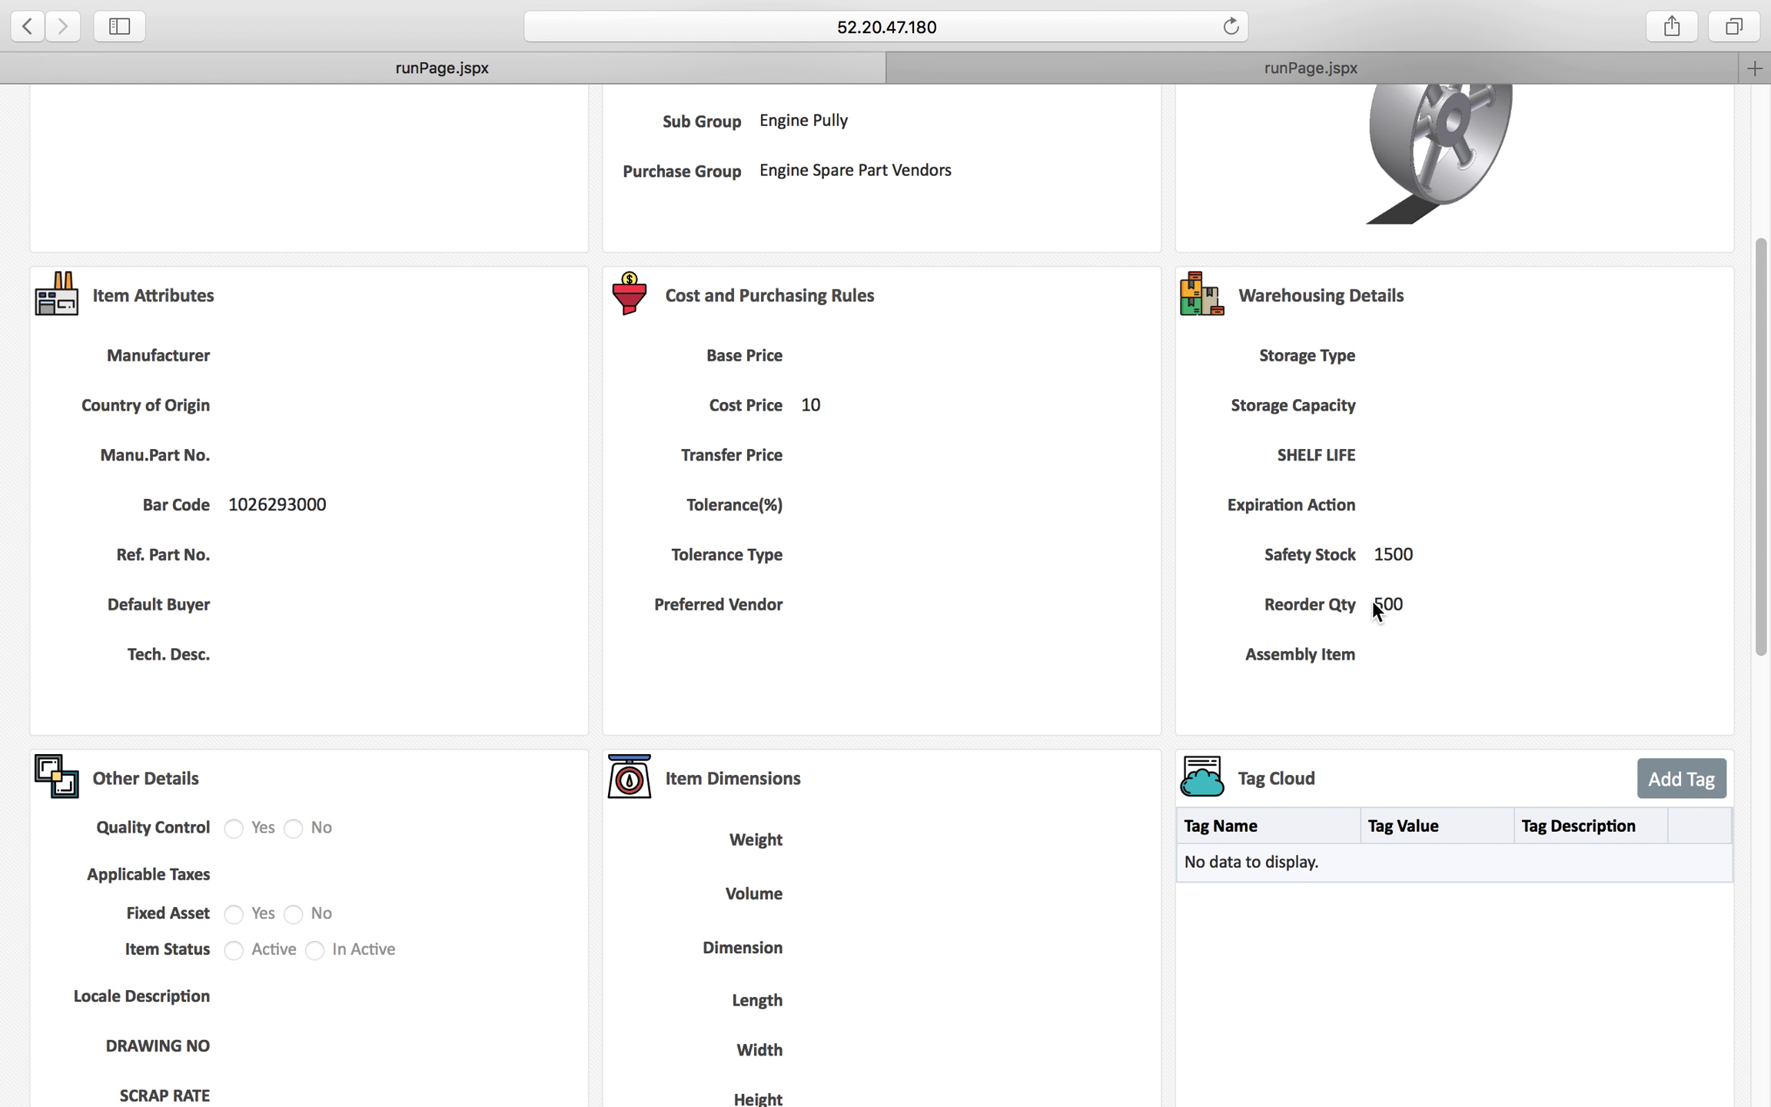
{"action": "left_click_drag", "start_coordinate": [1376, 555], "coordinate": [1429, 549]}
{"action": "scroll", "coordinate": [1499, 560], "scroll_direction": "down", "scroll_amount": 10}
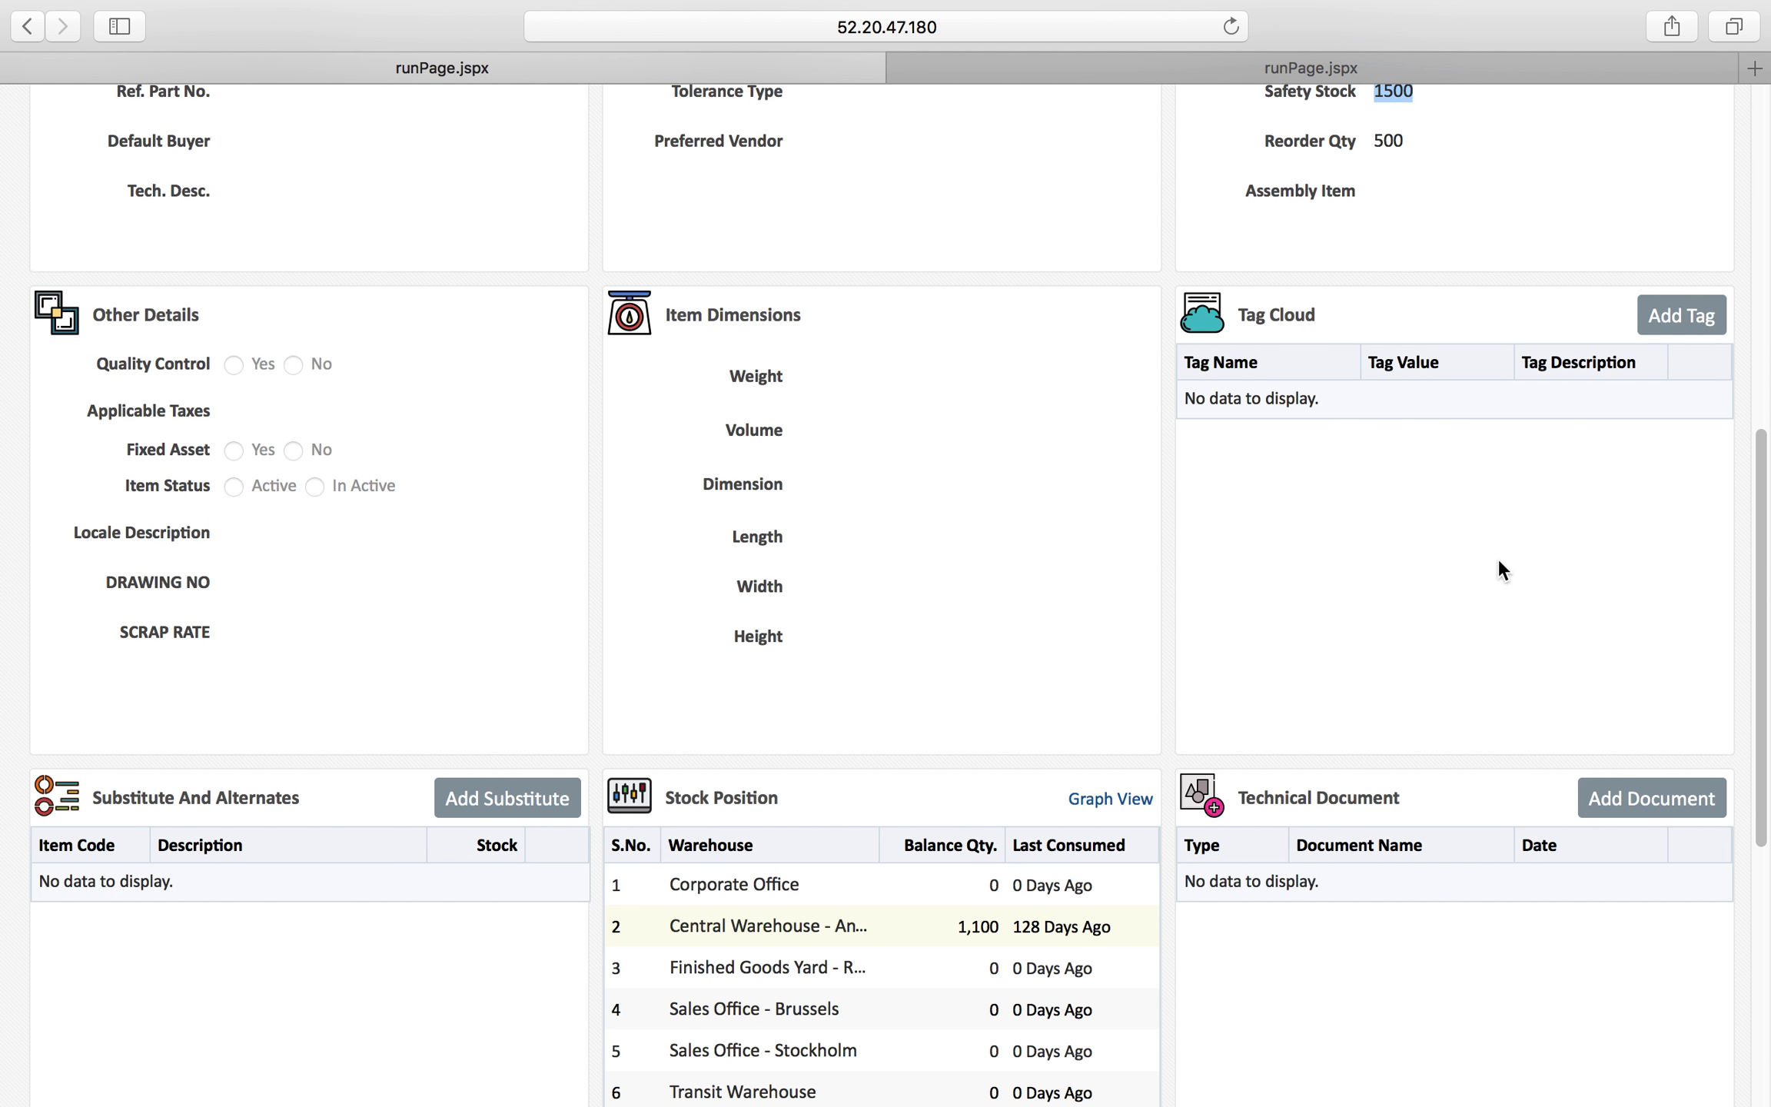
{"action": "scroll", "coordinate": [1519, 548], "scroll_direction": "down", "scroll_amount": 8}
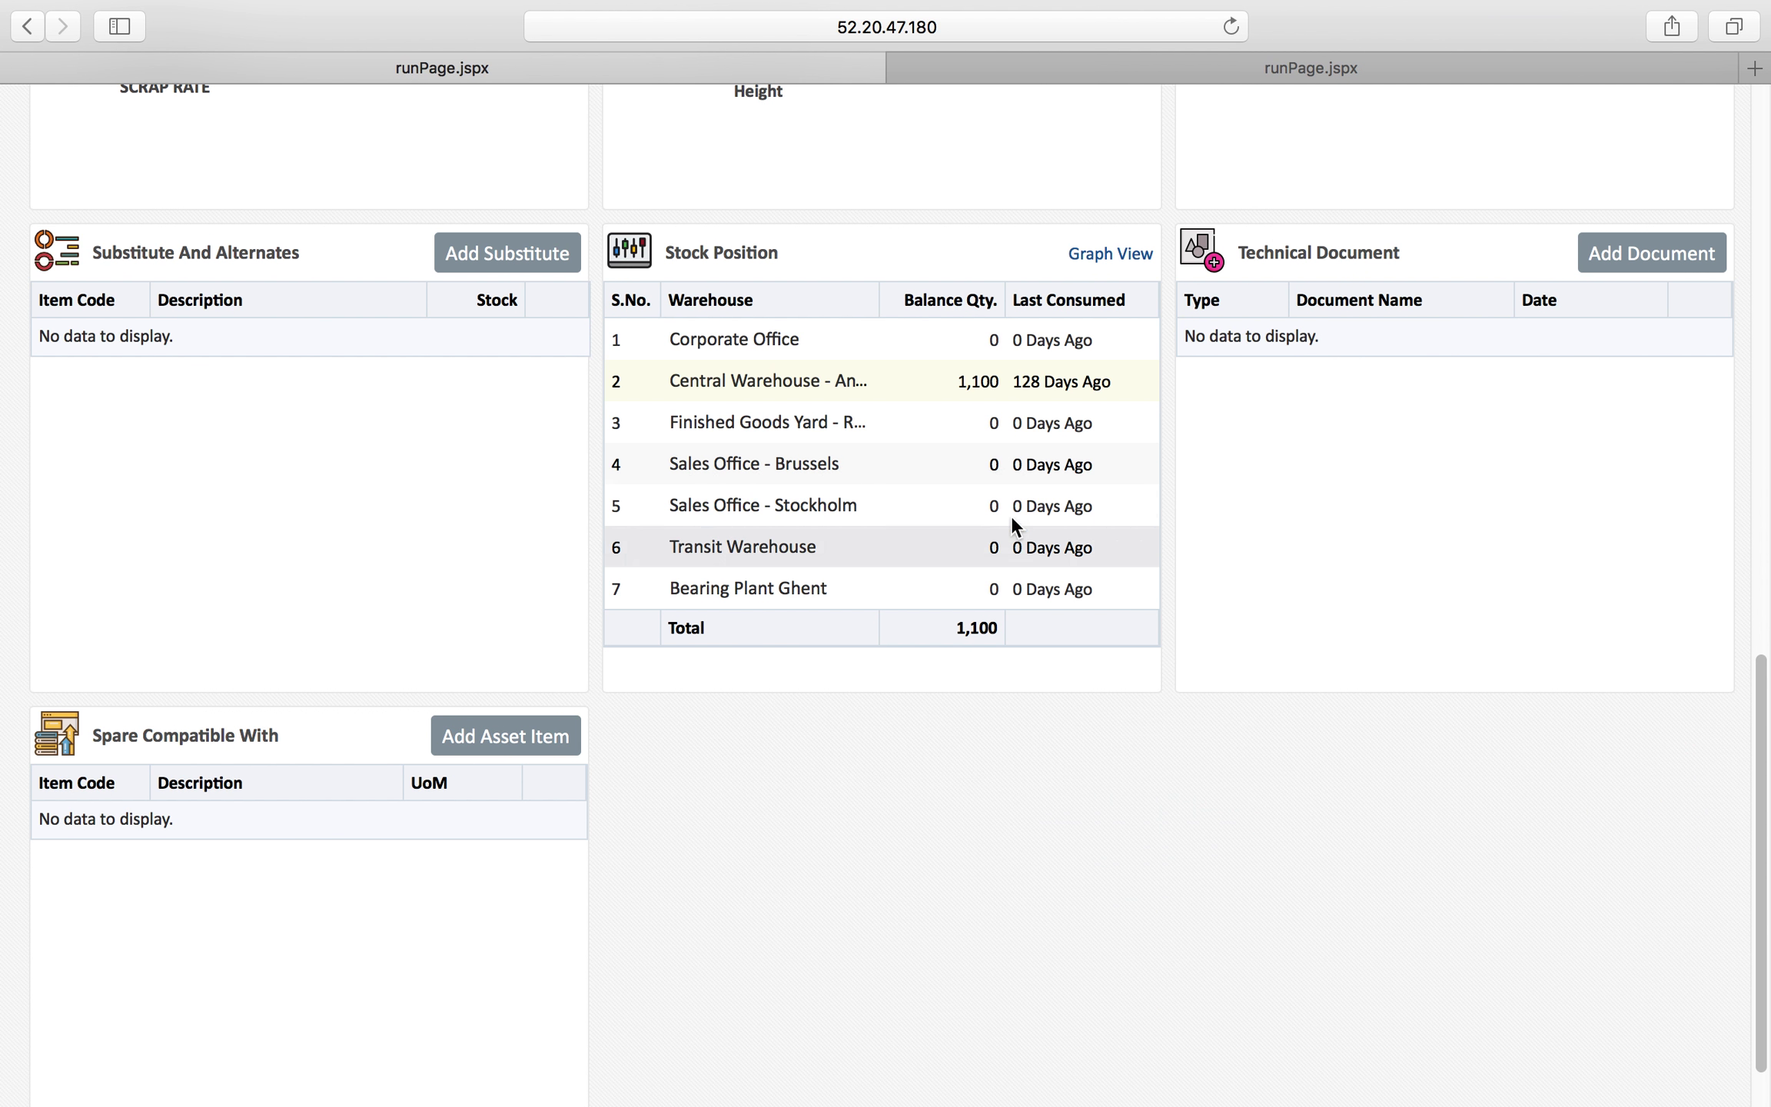
{"action": "scroll", "coordinate": [1443, 617], "scroll_direction": "up", "scroll_amount": 15}
{"action": "scroll", "coordinate": [1442, 618], "scroll_direction": "up", "scroll_amount": 5}
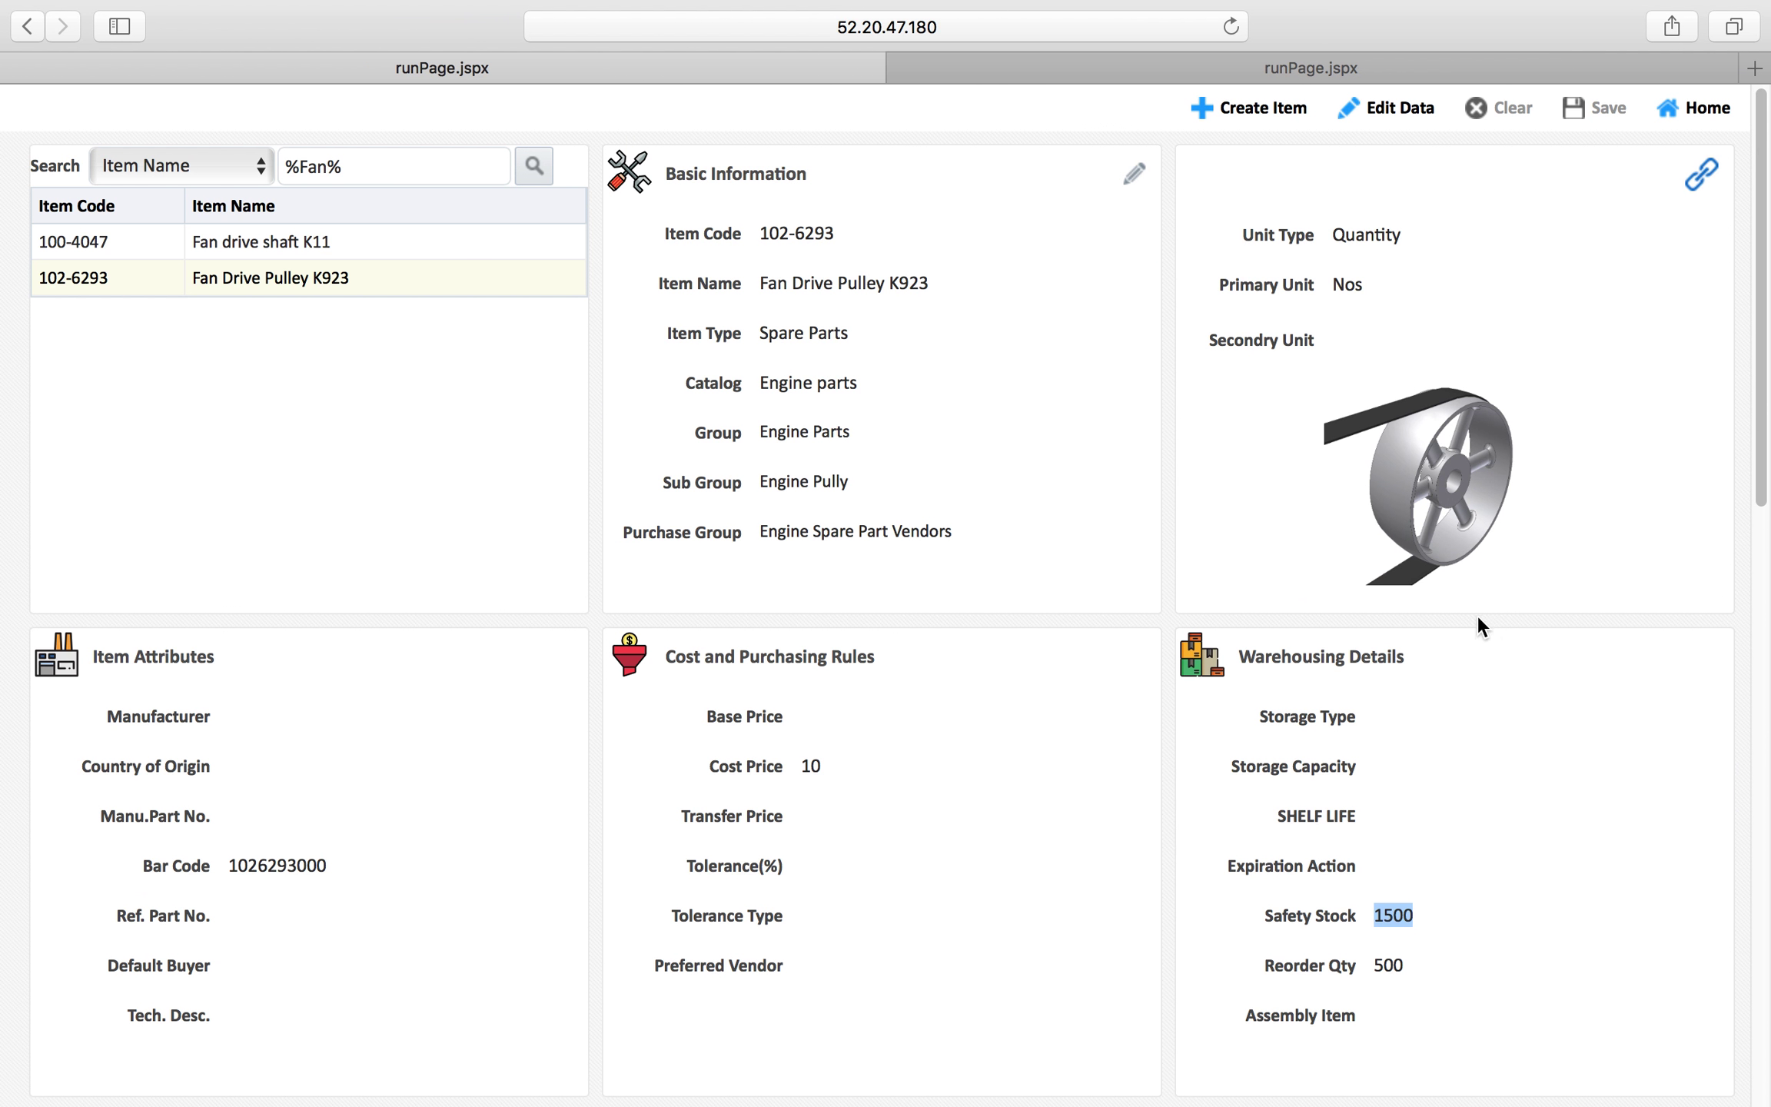
{"action": "scroll", "coordinate": [1479, 621], "scroll_direction": "down", "scroll_amount": 7}
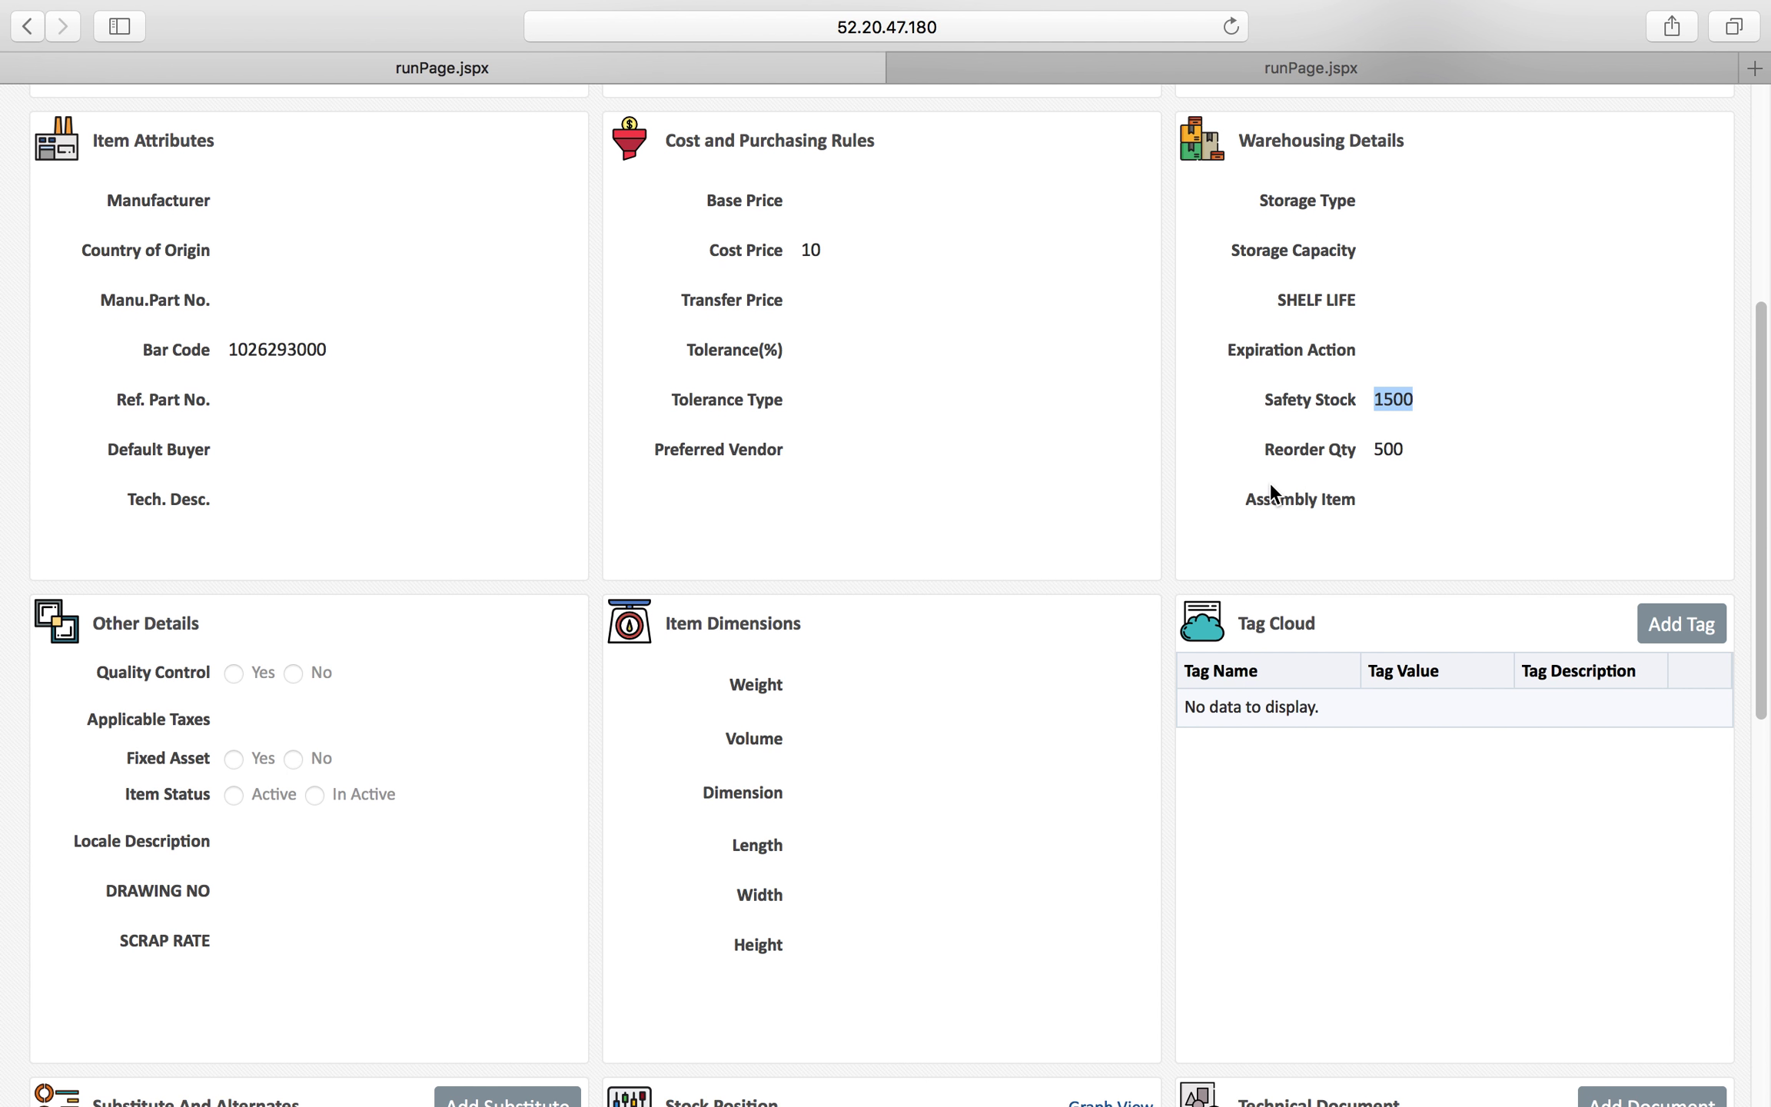
{"action": "scroll", "coordinate": [1524, 416], "scroll_direction": "up", "scroll_amount": 3}
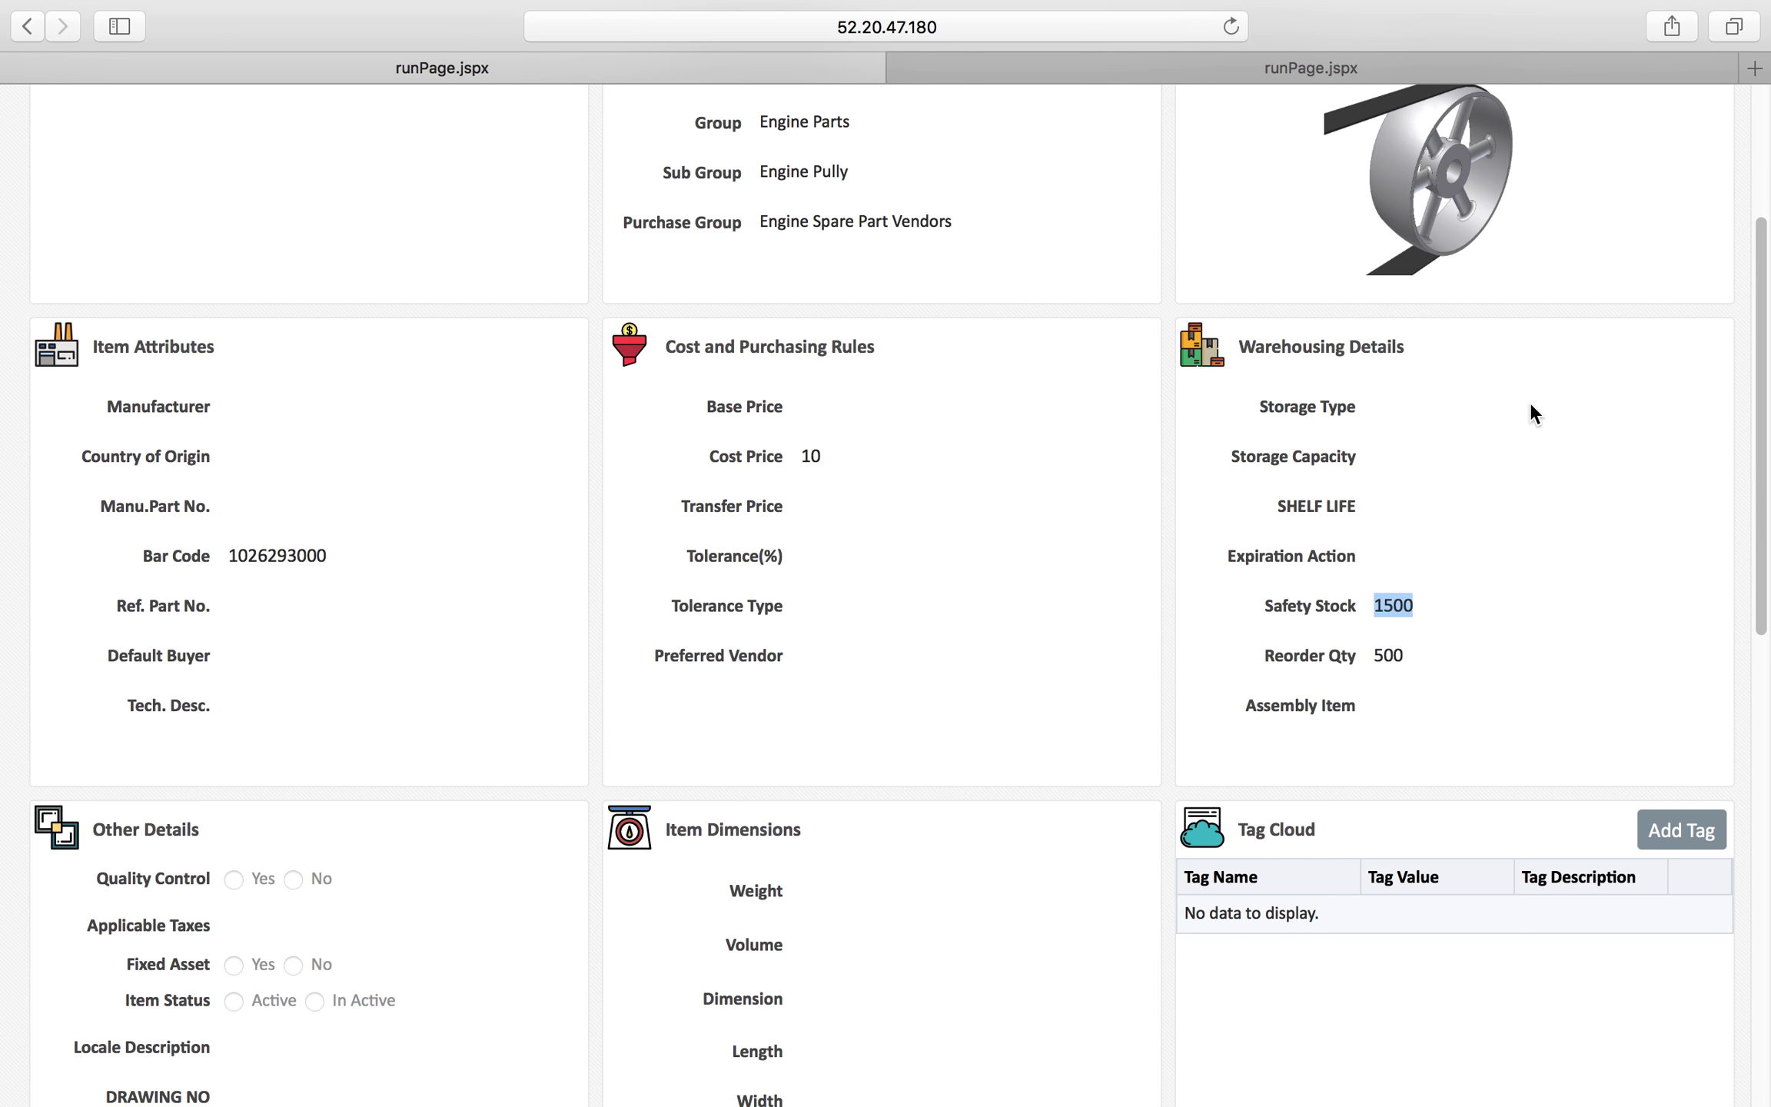
{"action": "scroll", "coordinate": [1539, 441], "scroll_direction": "up", "scroll_amount": 4}
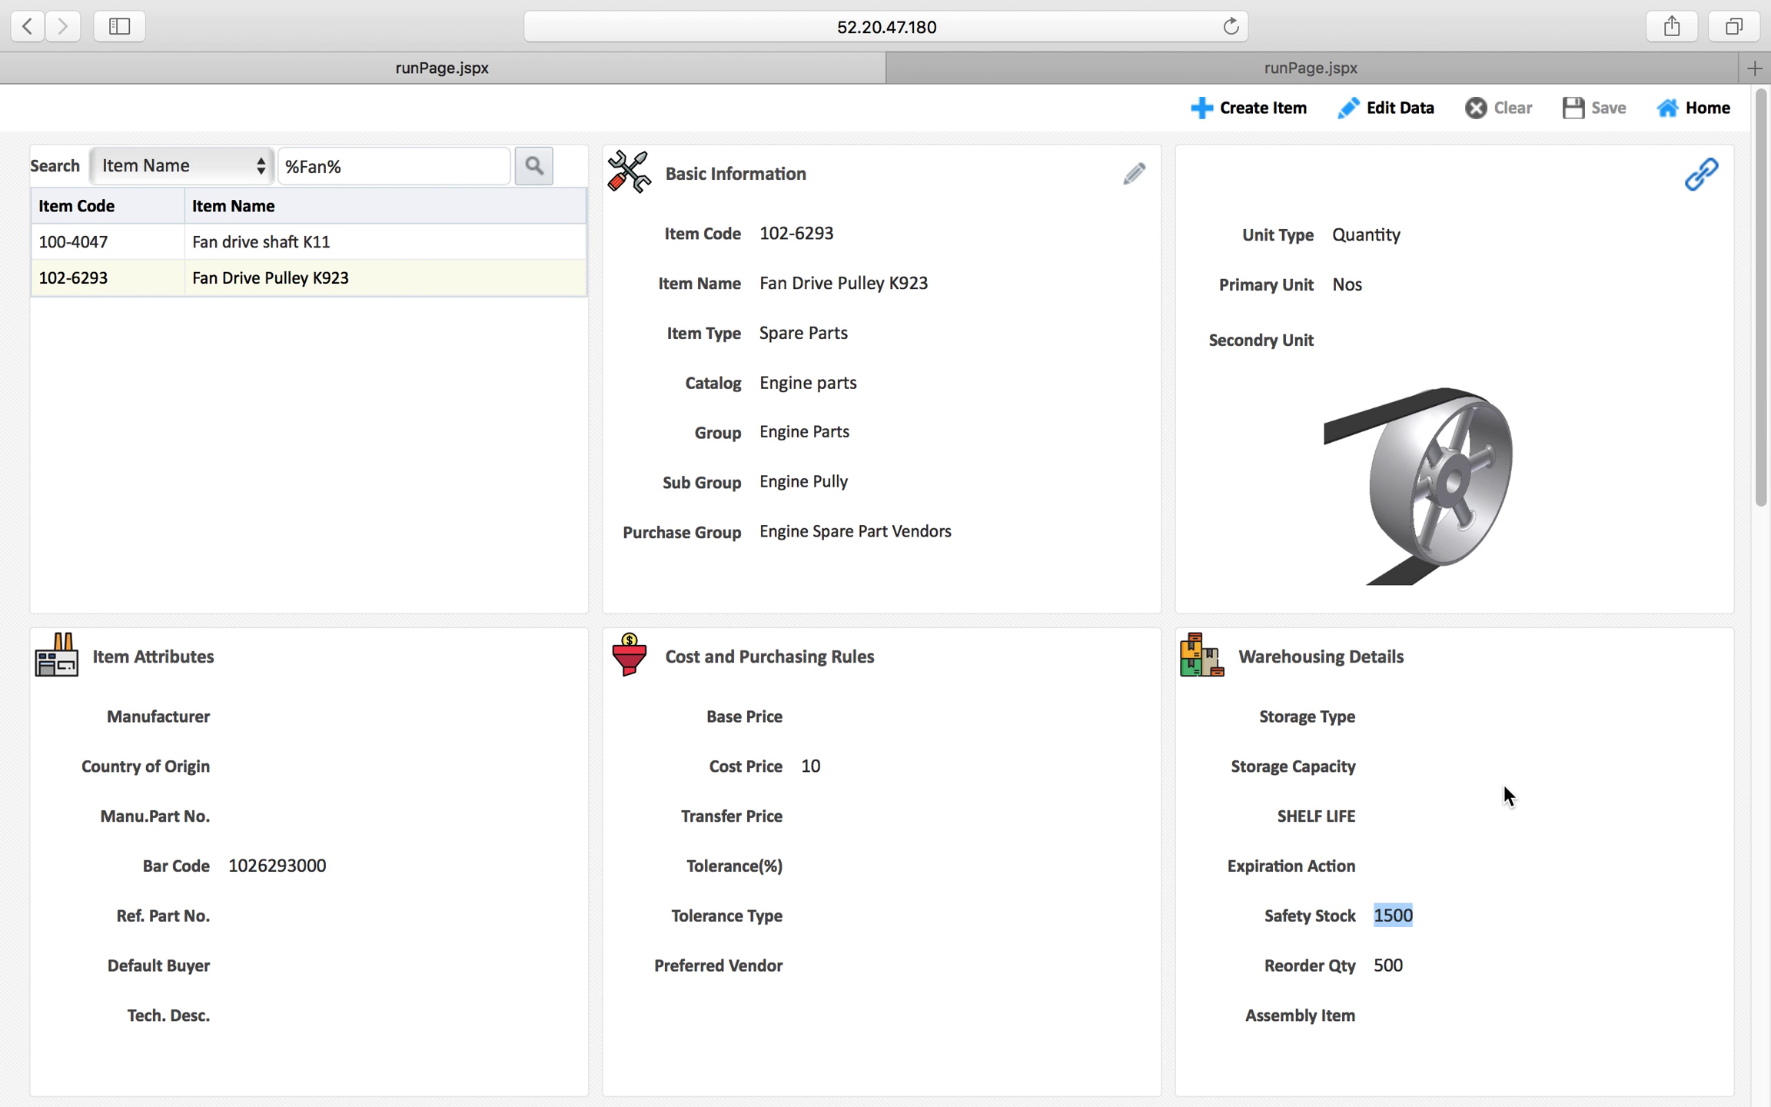
{"action": "scroll", "coordinate": [1510, 787], "scroll_direction": "down", "scroll_amount": 3}
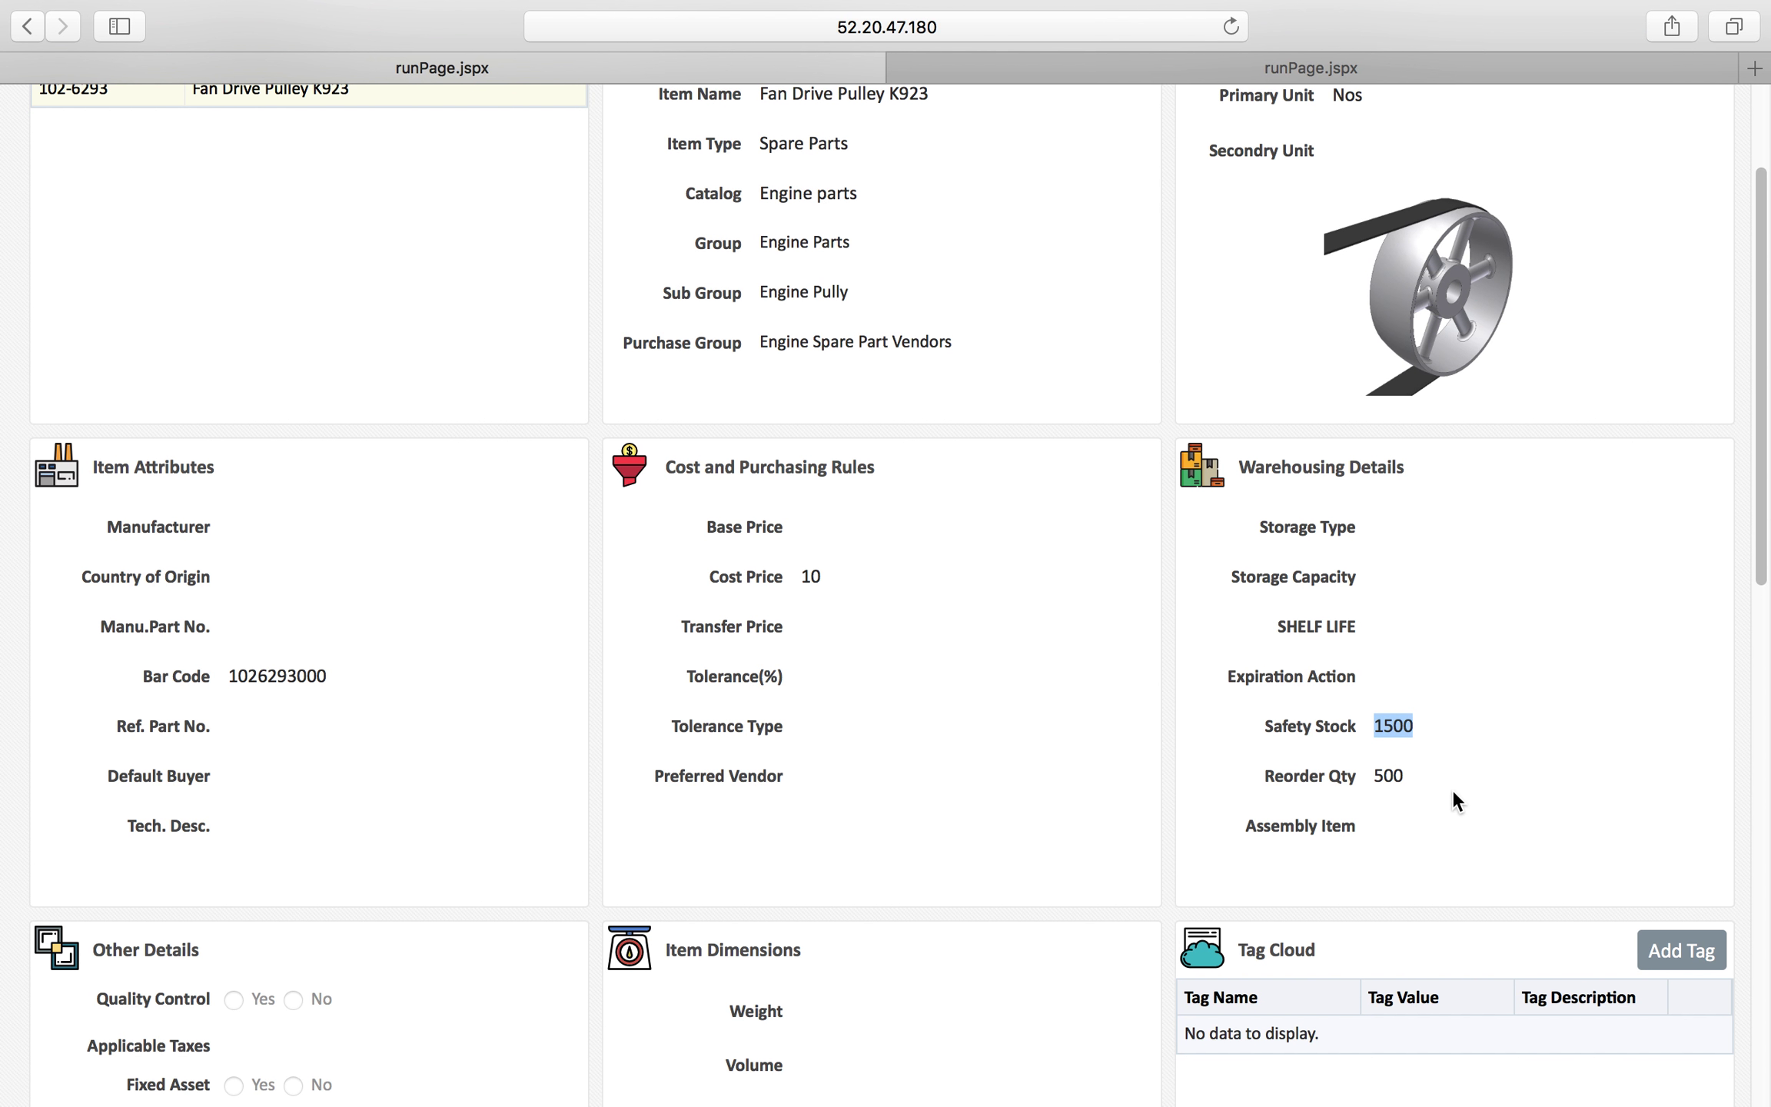
{"action": "scroll", "coordinate": [1475, 778], "scroll_direction": "down", "scroll_amount": 1}
{"action": "left_click", "coordinate": [1418, 711]}
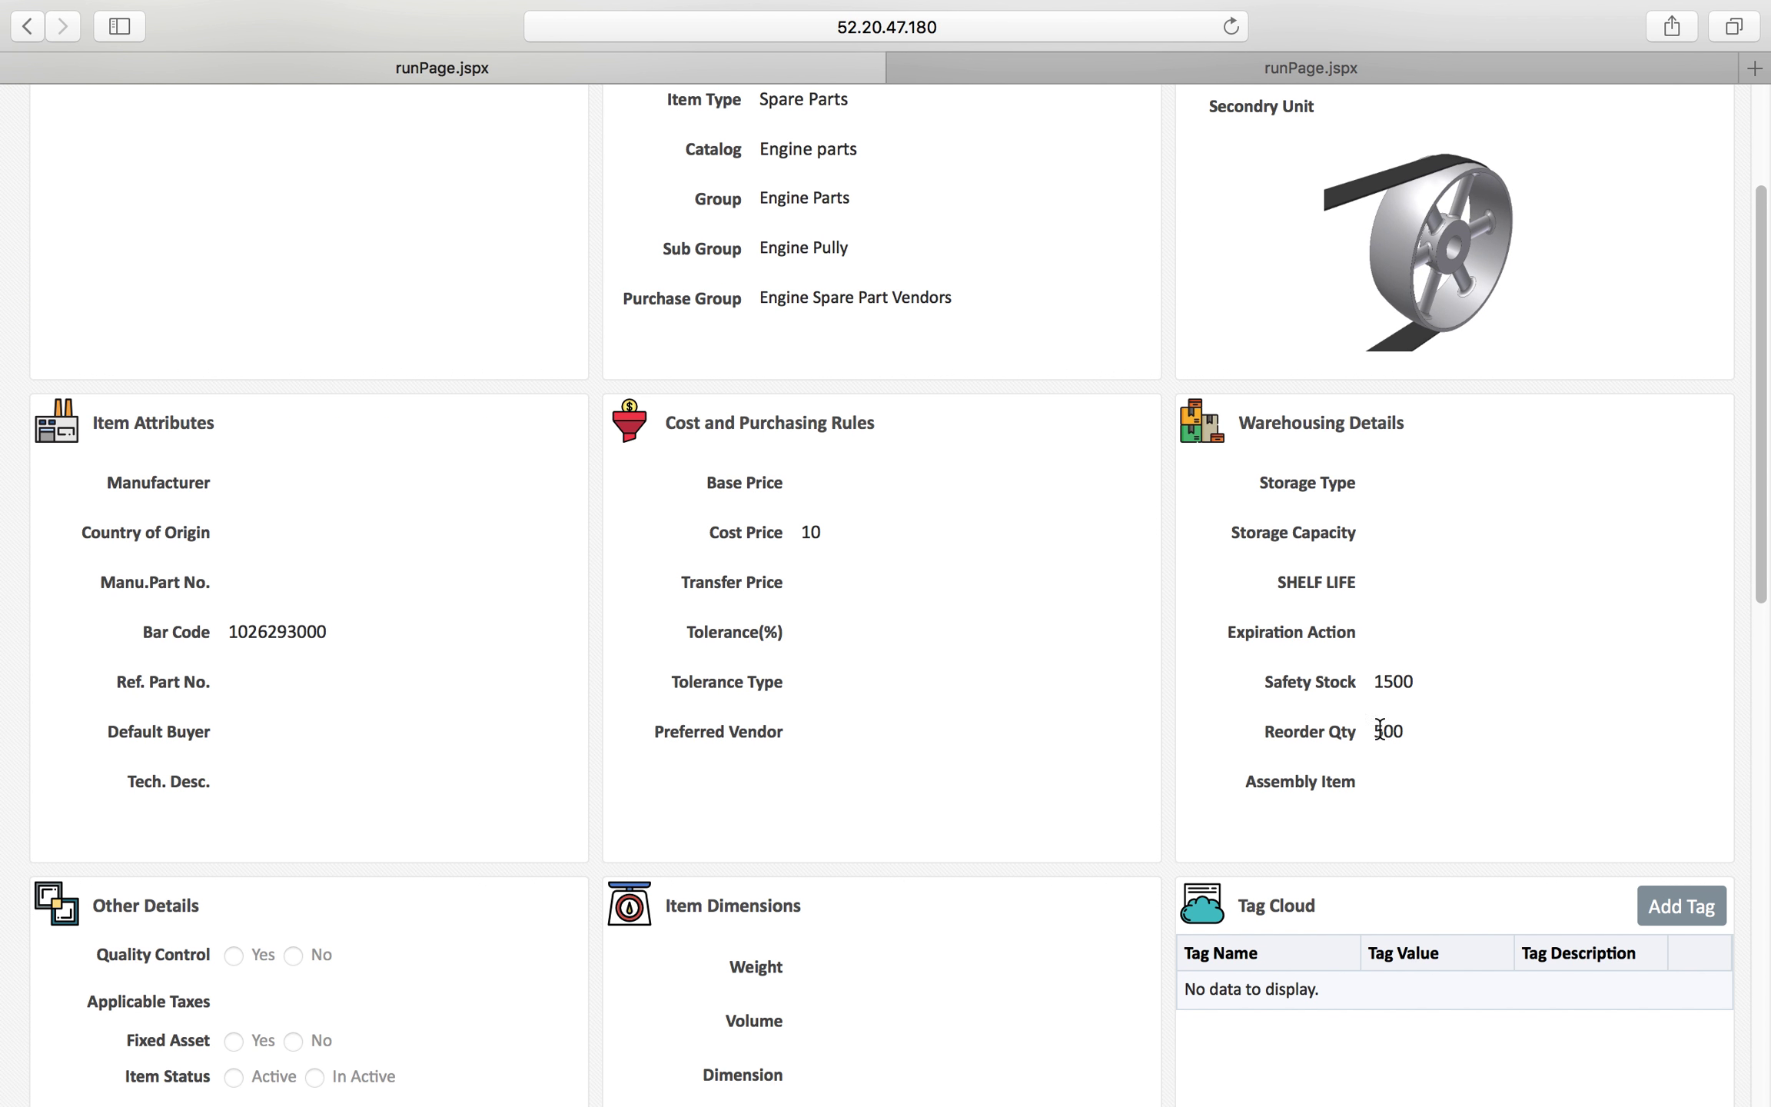
{"action": "left_click_drag", "start_coordinate": [1375, 732], "coordinate": [1407, 733]}
{"action": "scroll", "coordinate": [1507, 744], "scroll_direction": "up", "scroll_amount": 5}
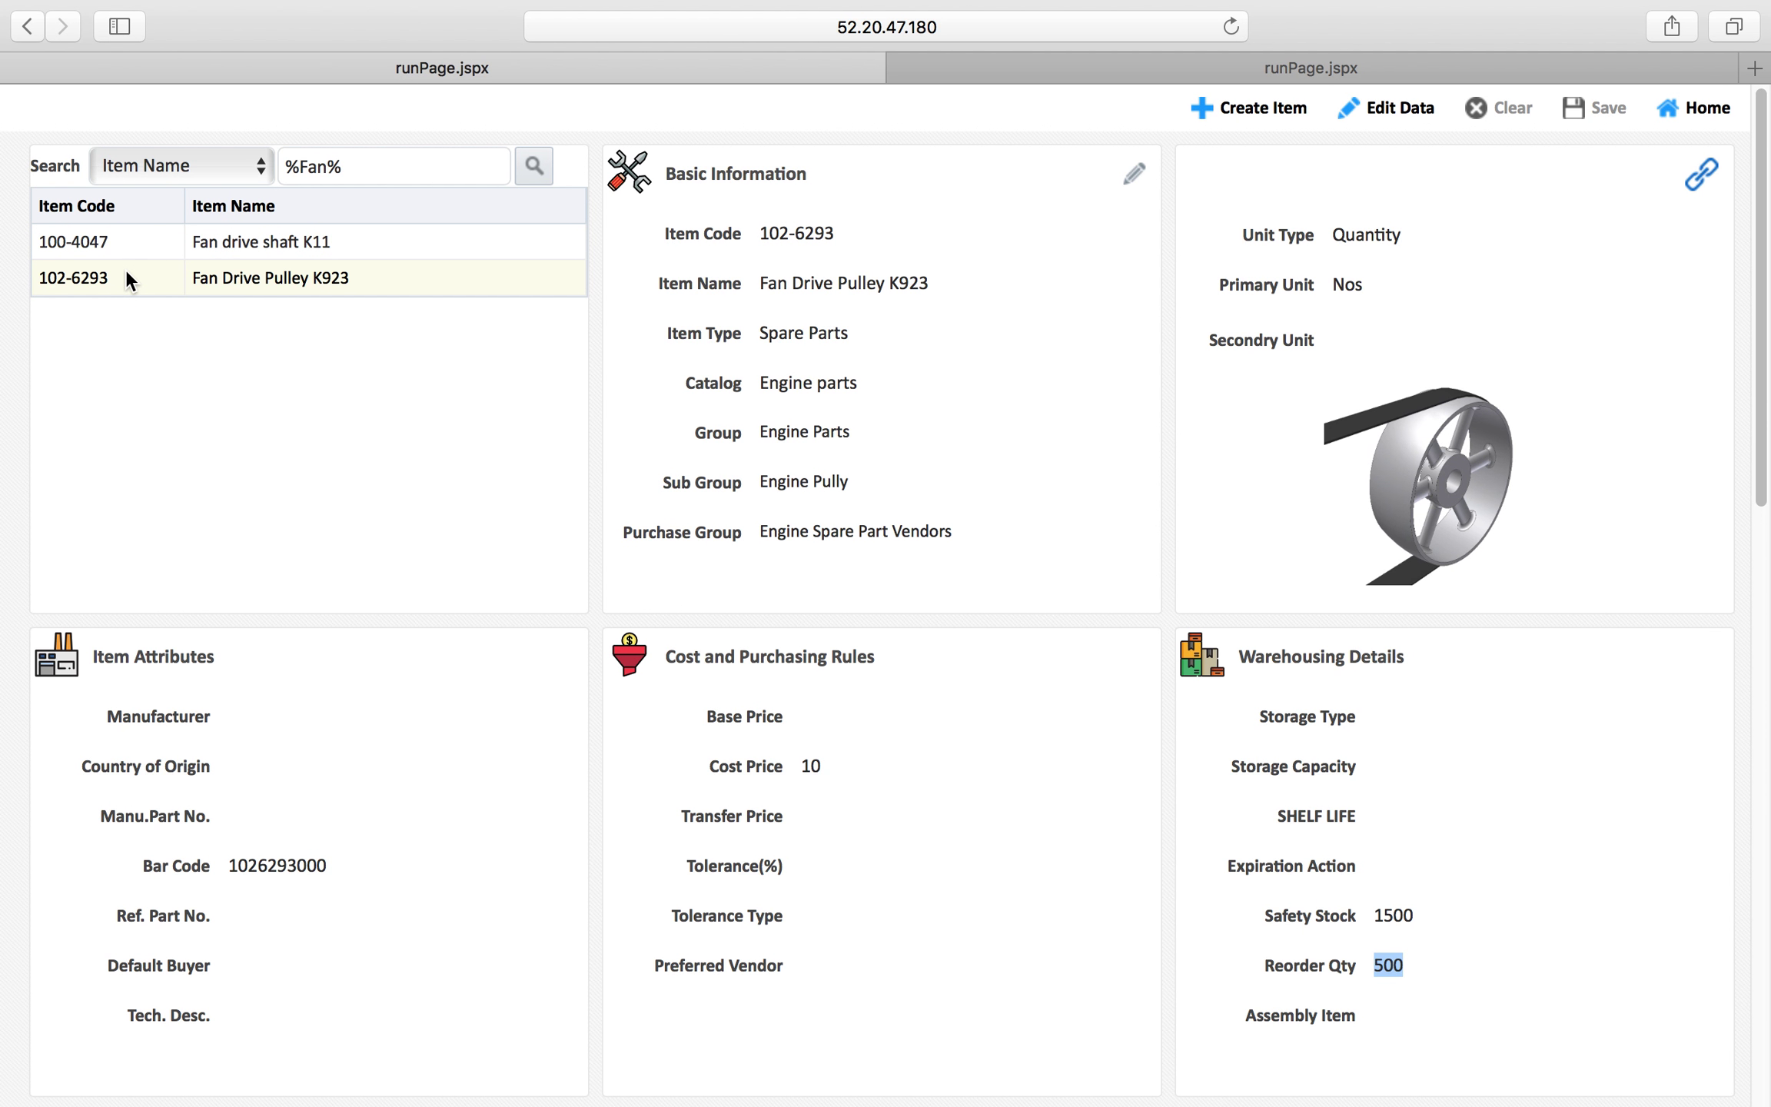
{"action": "left_click", "coordinate": [1690, 113]}
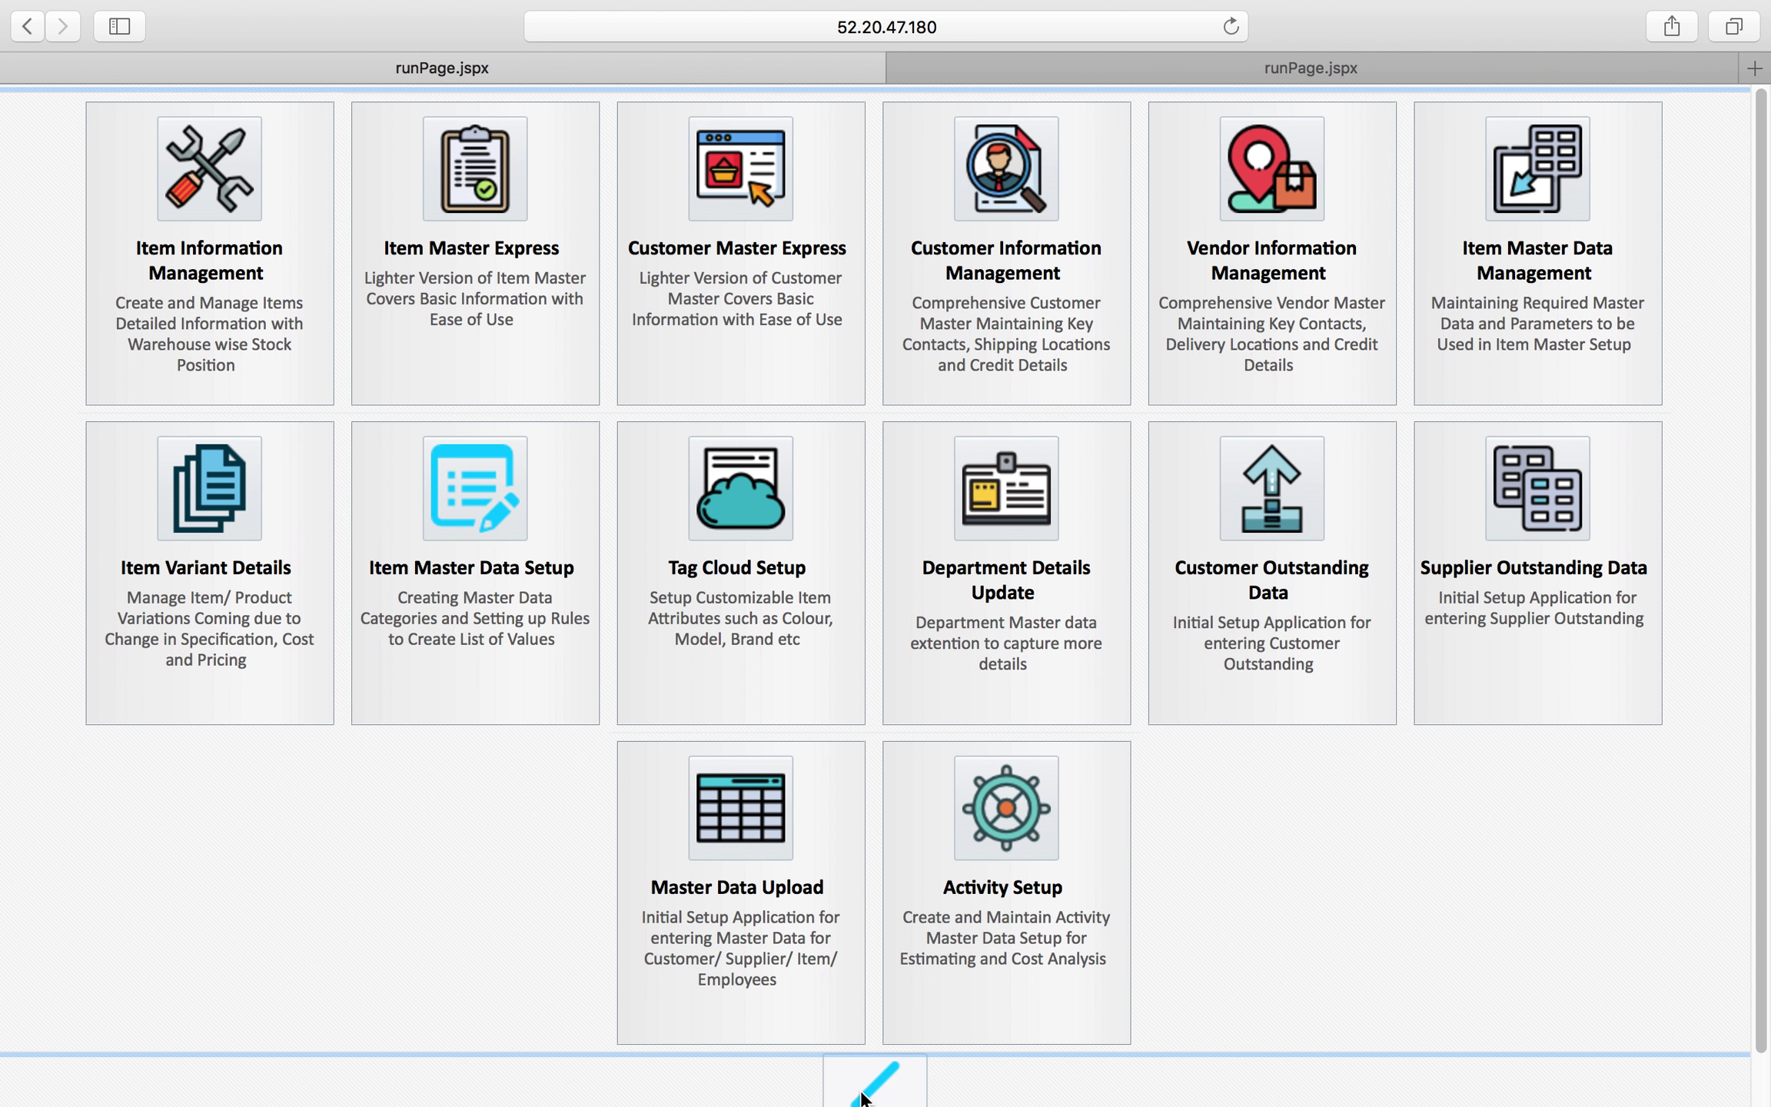
Step: Show the warehouse application tiles from the bottom of the home page
{"action": "scroll", "coordinate": [855, 1099], "scroll_direction": "down", "scroll_amount": 1}
{"action": "left_click", "coordinate": [1019, 834]}
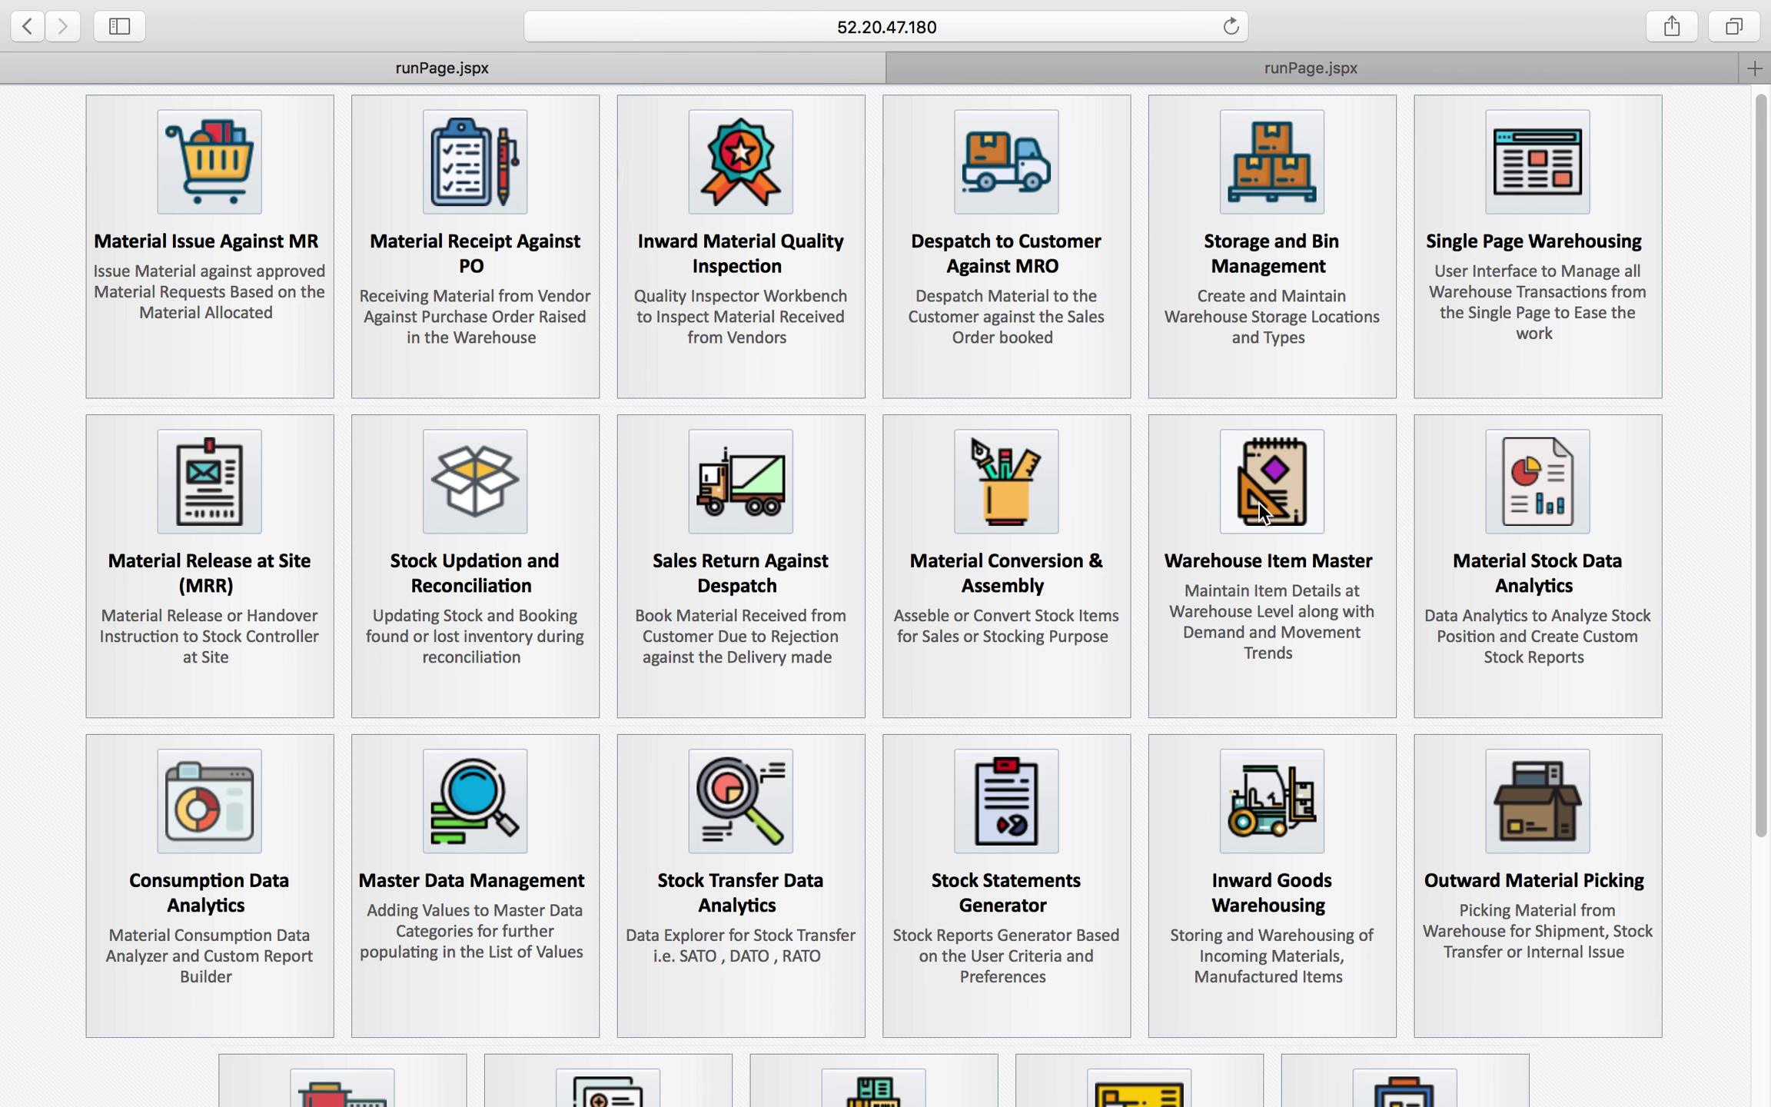
Step: Open Warehouse Item Master and search items by Item Name for '%Fan%'
{"action": "left_click", "coordinate": [1268, 482]}
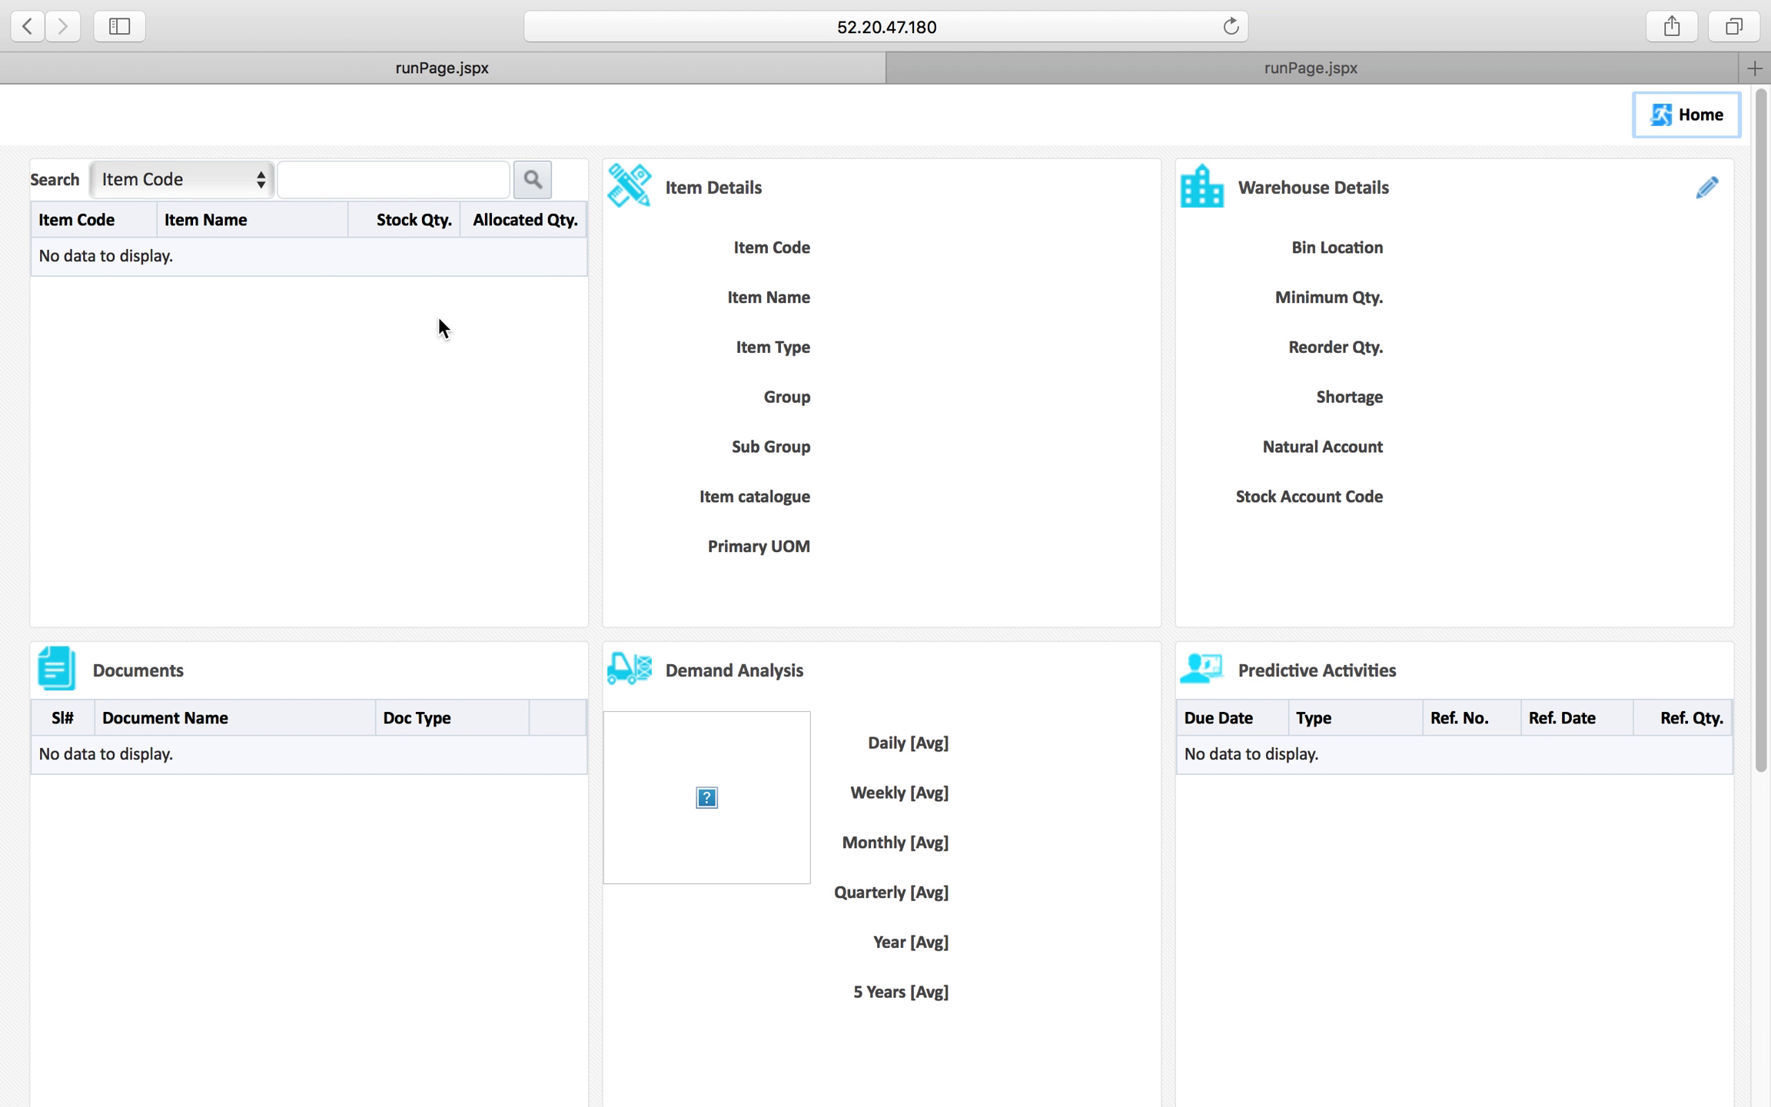
{"action": "left_click", "coordinate": [238, 179]}
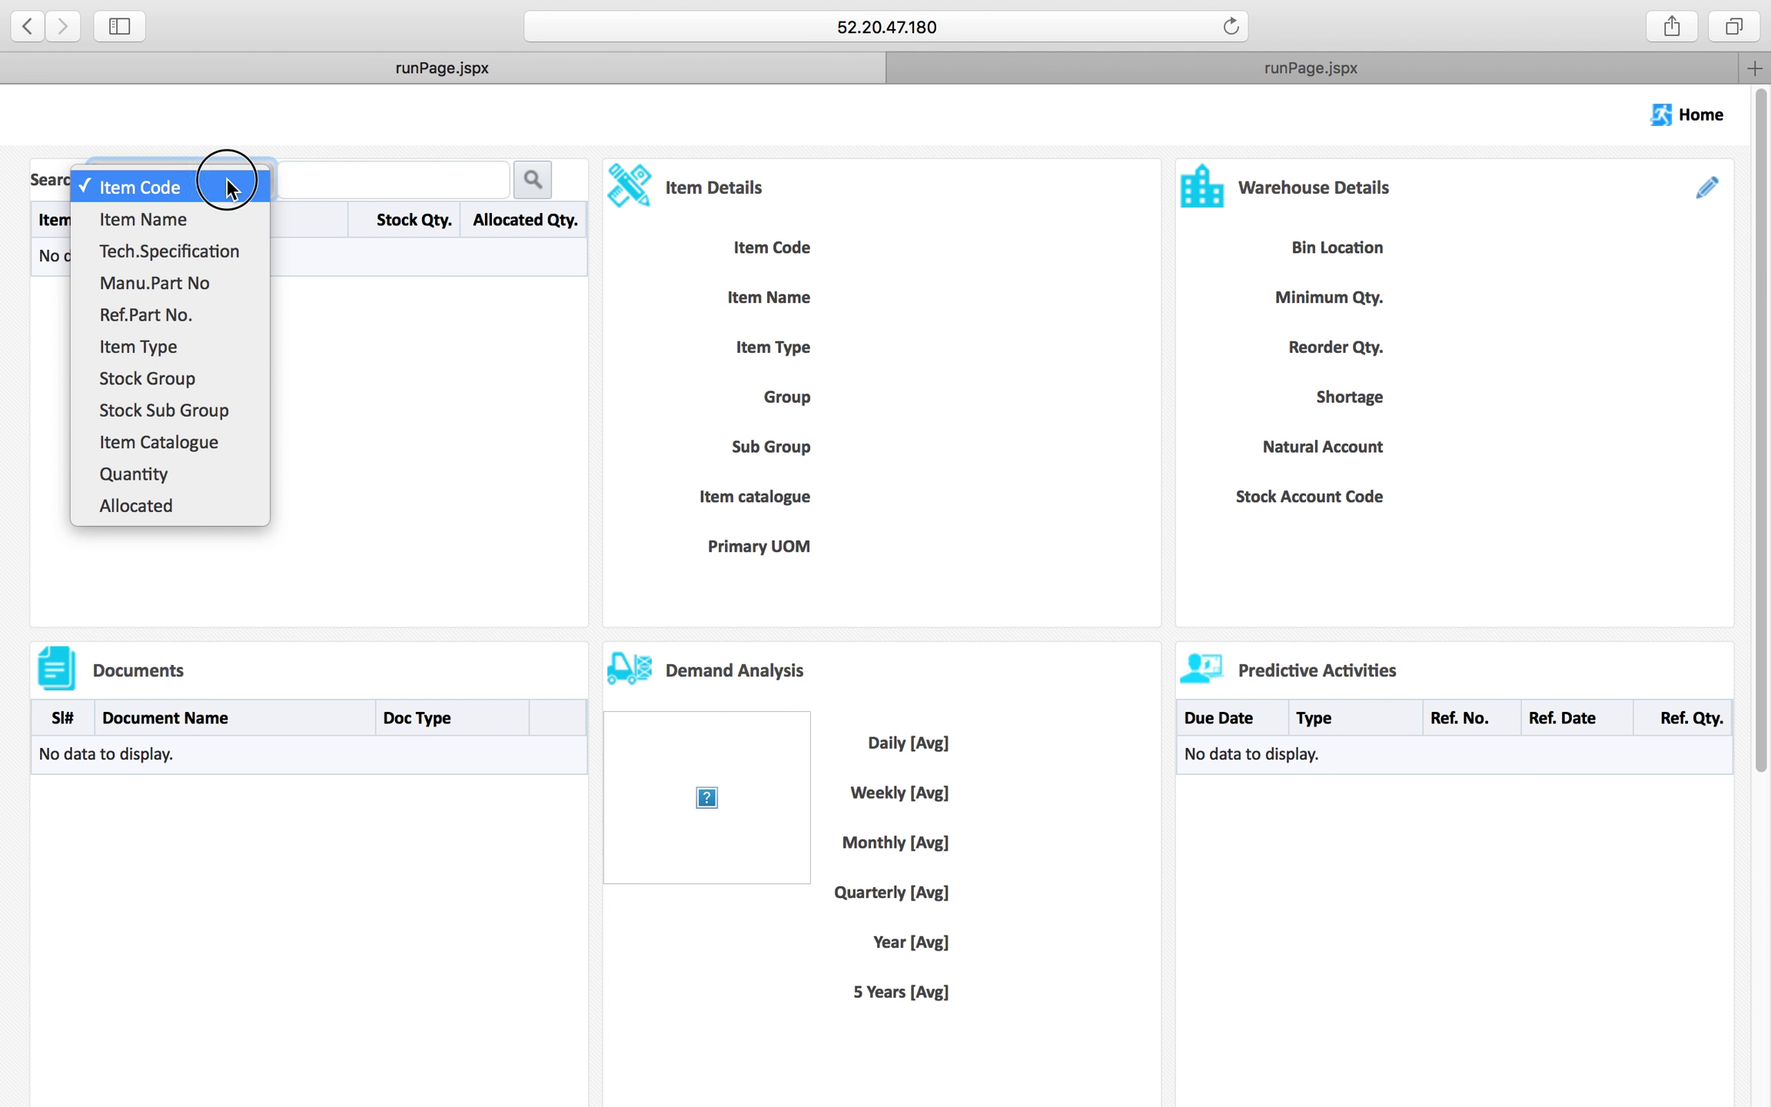
{"action": "left_click", "coordinate": [203, 222]}
{"action": "left_click", "coordinate": [328, 178]}
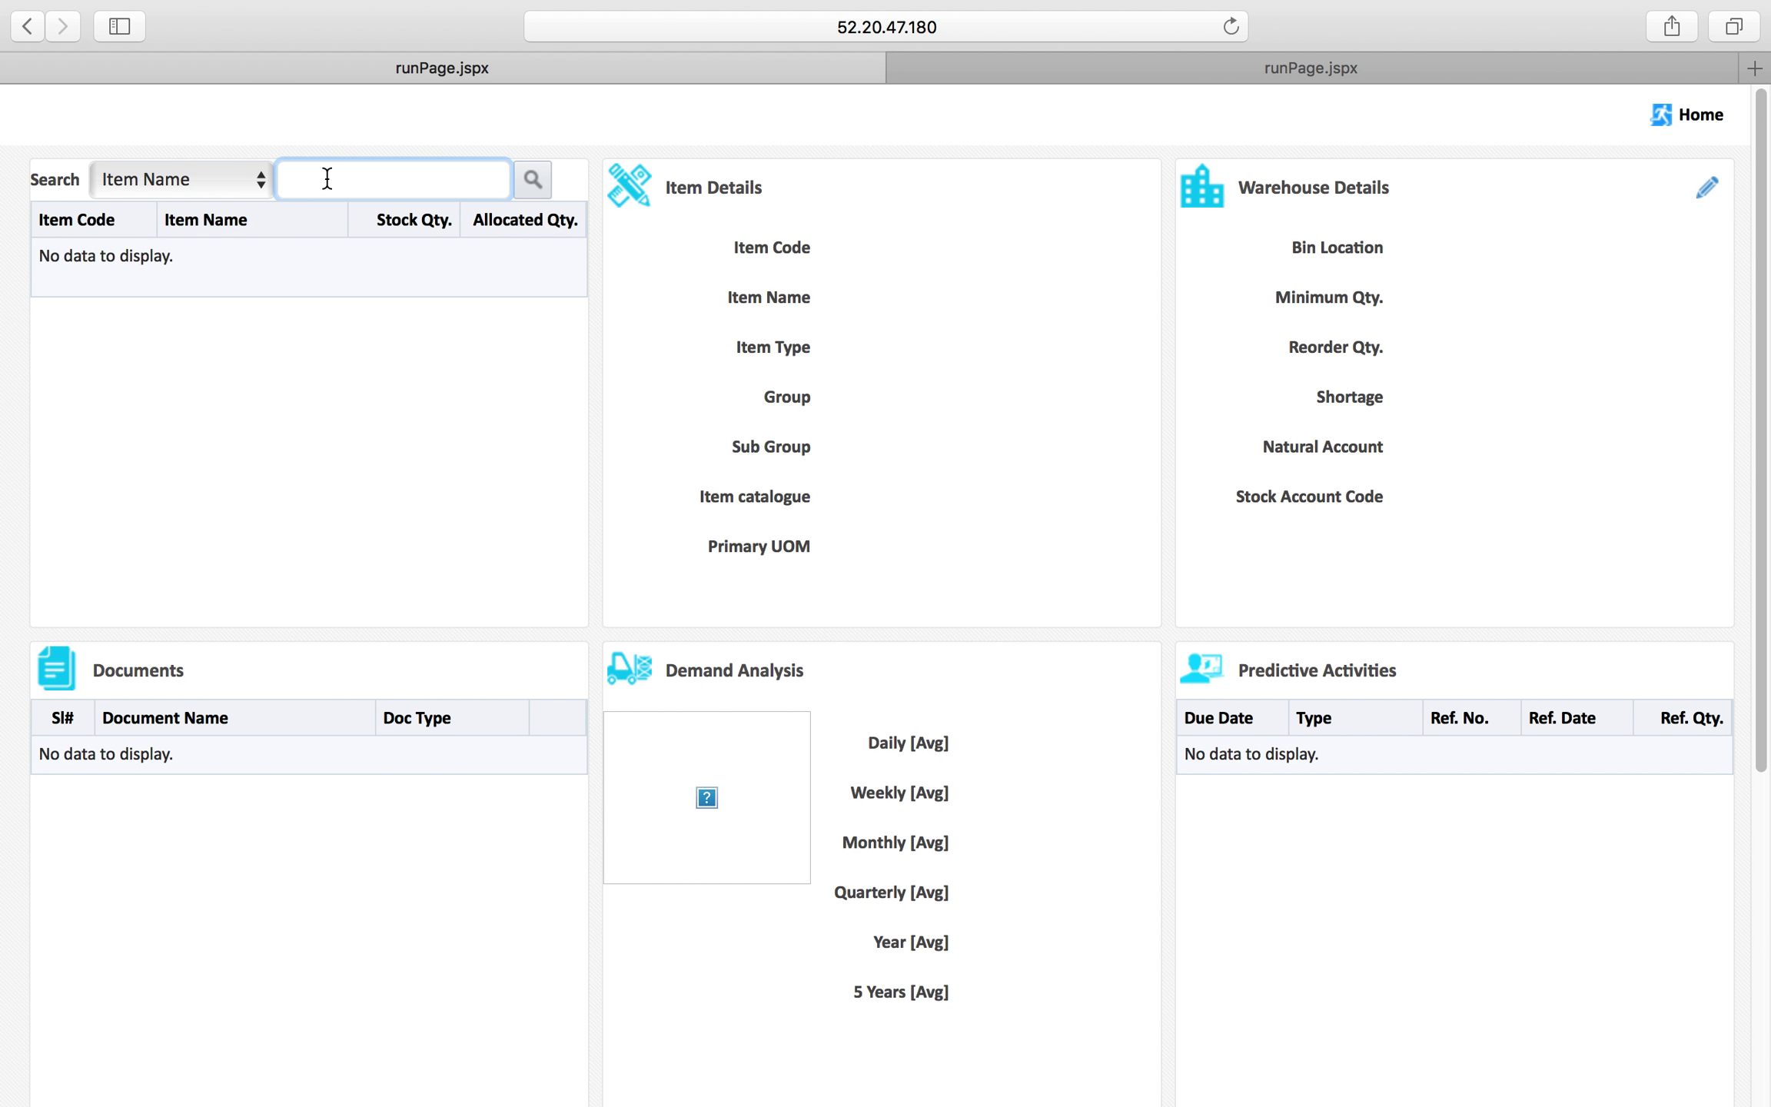
{"action": "type", "text": "%Fan%"}
{"action": "left_click", "coordinate": [534, 179]}
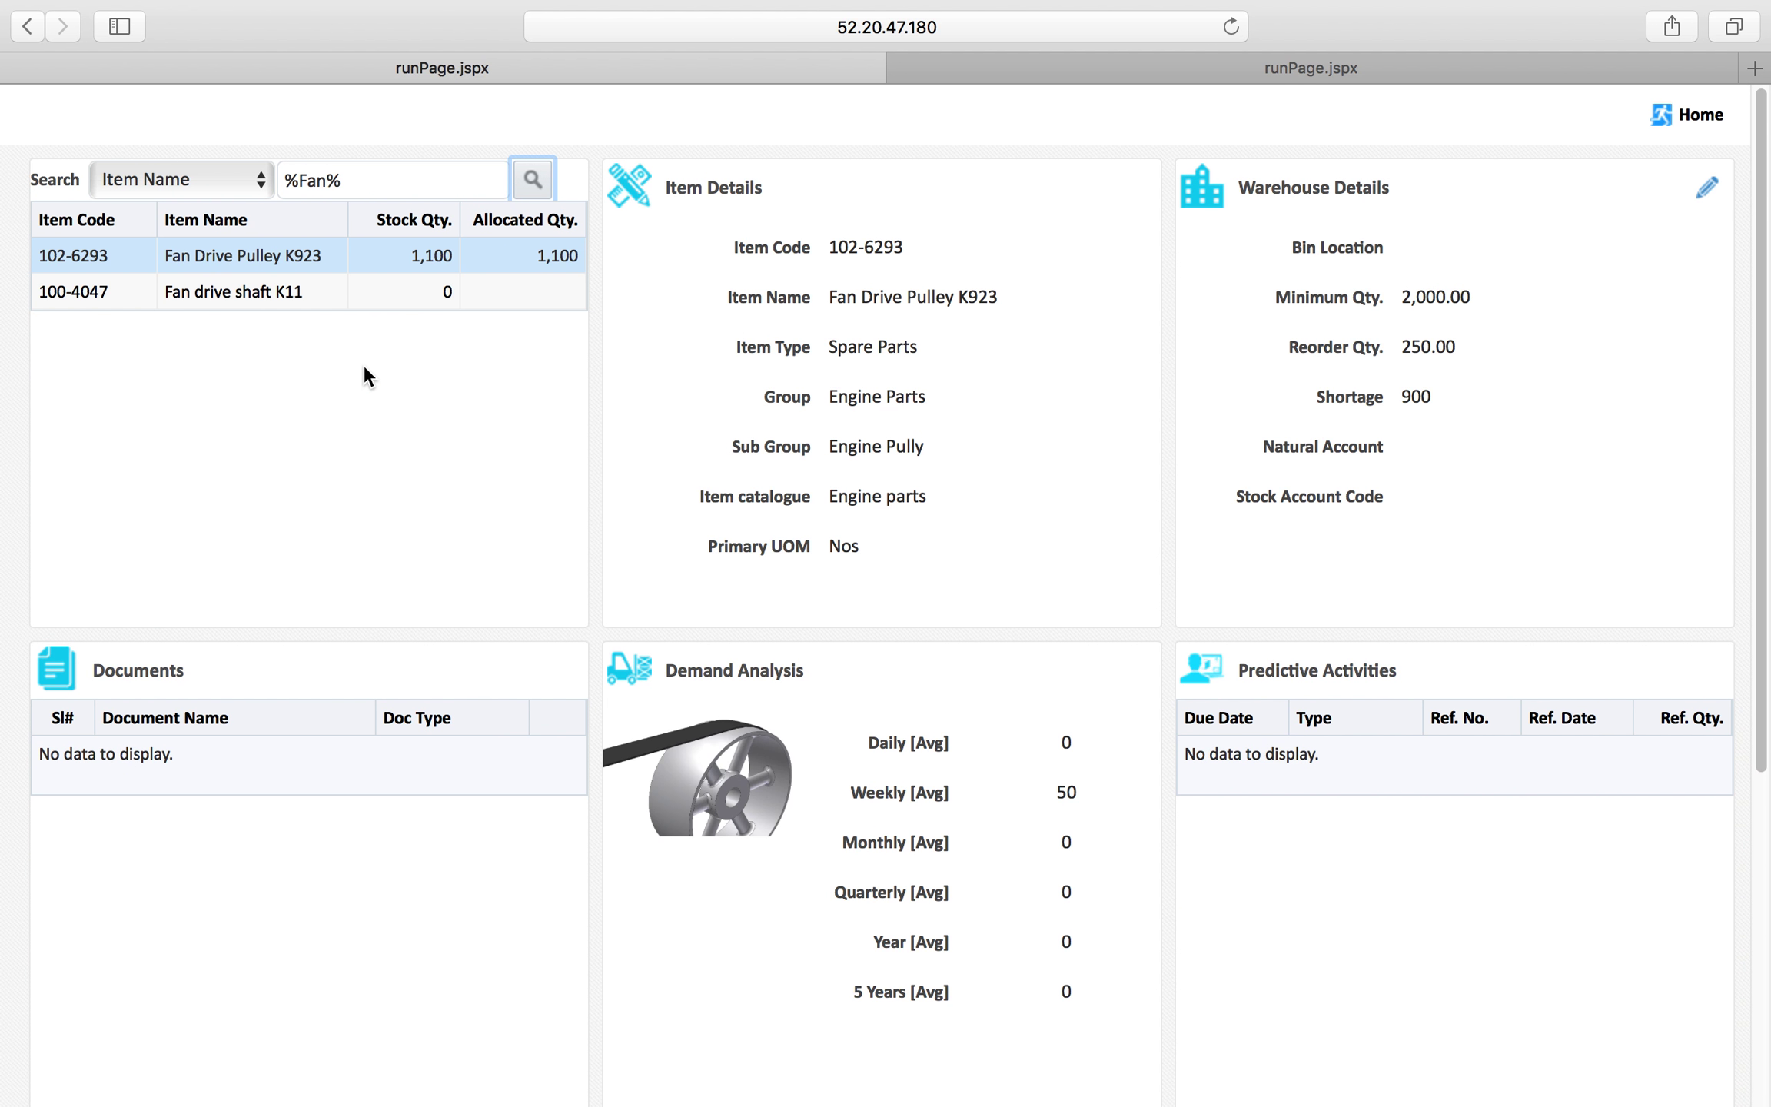
Step: Load Fan Drive Pulley K923, noting minimum qty 2,000.00 and reorder qty 250.00
{"action": "left_click", "coordinate": [283, 255]}
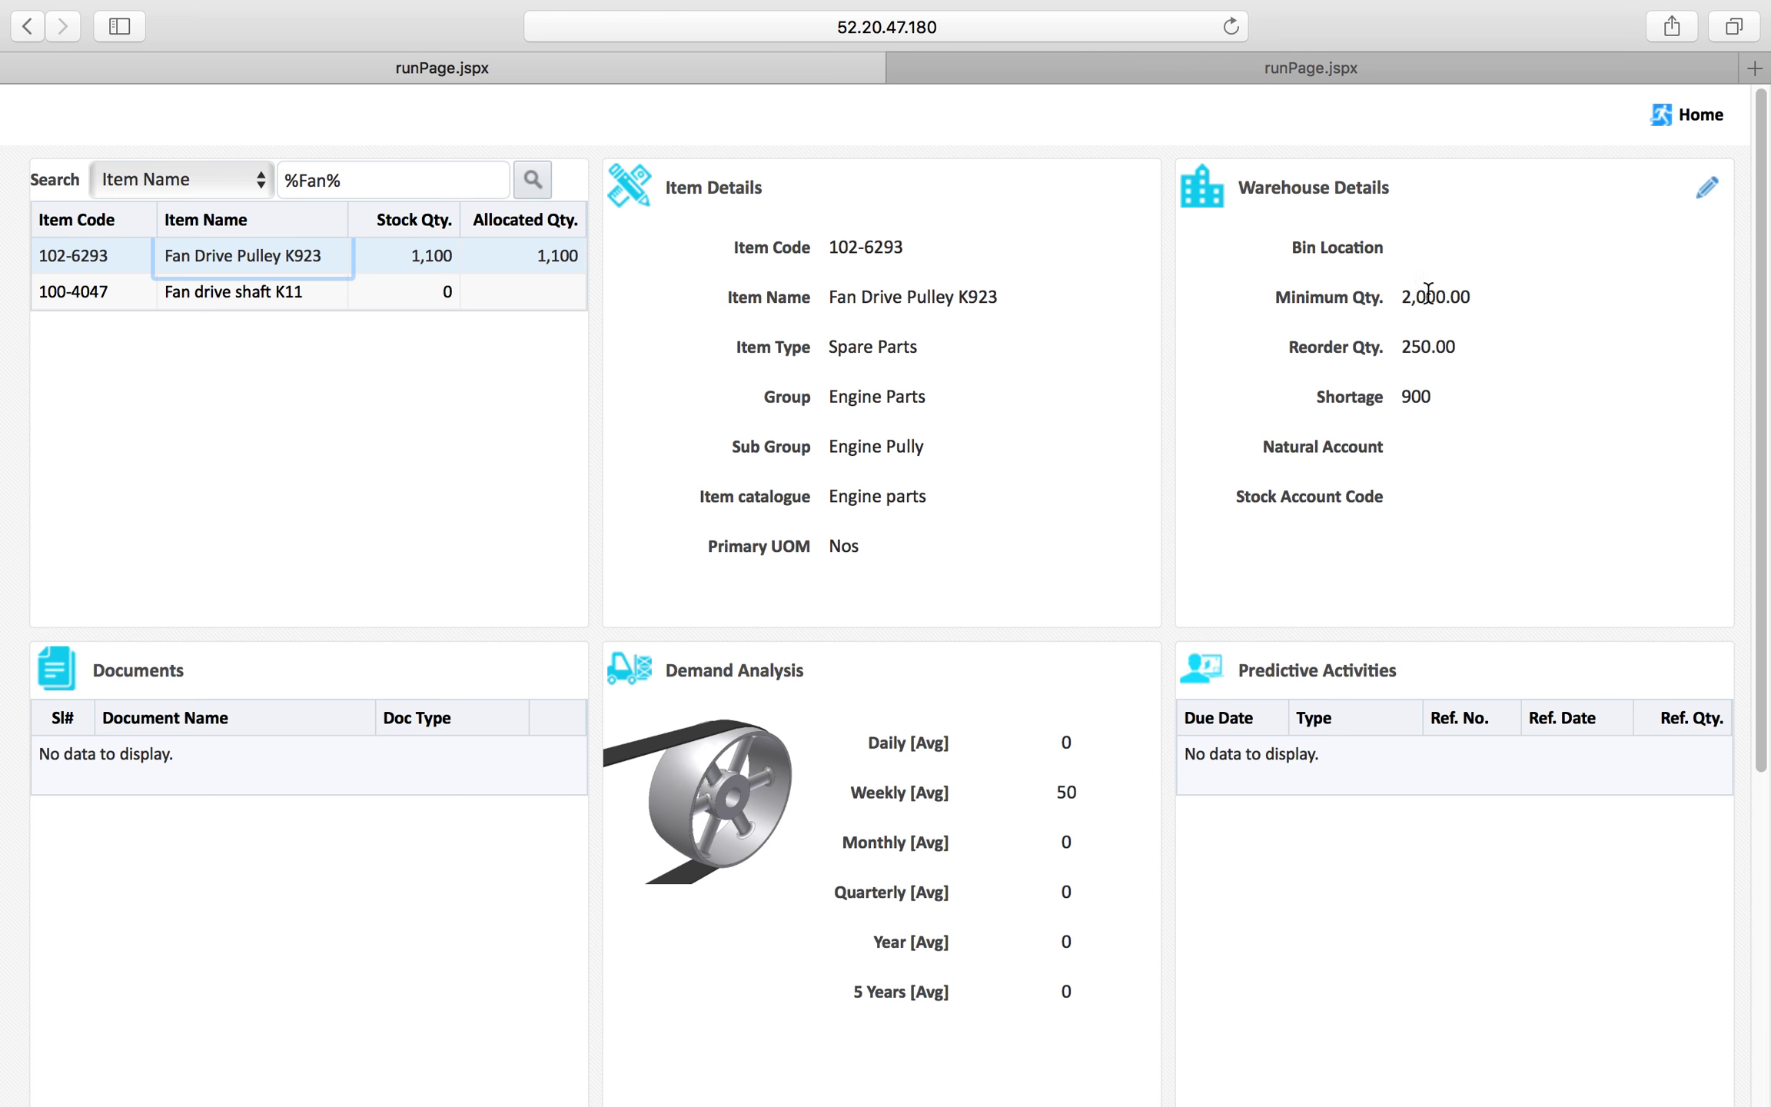
{"action": "left_click_drag", "start_coordinate": [1408, 297], "coordinate": [1473, 289]}
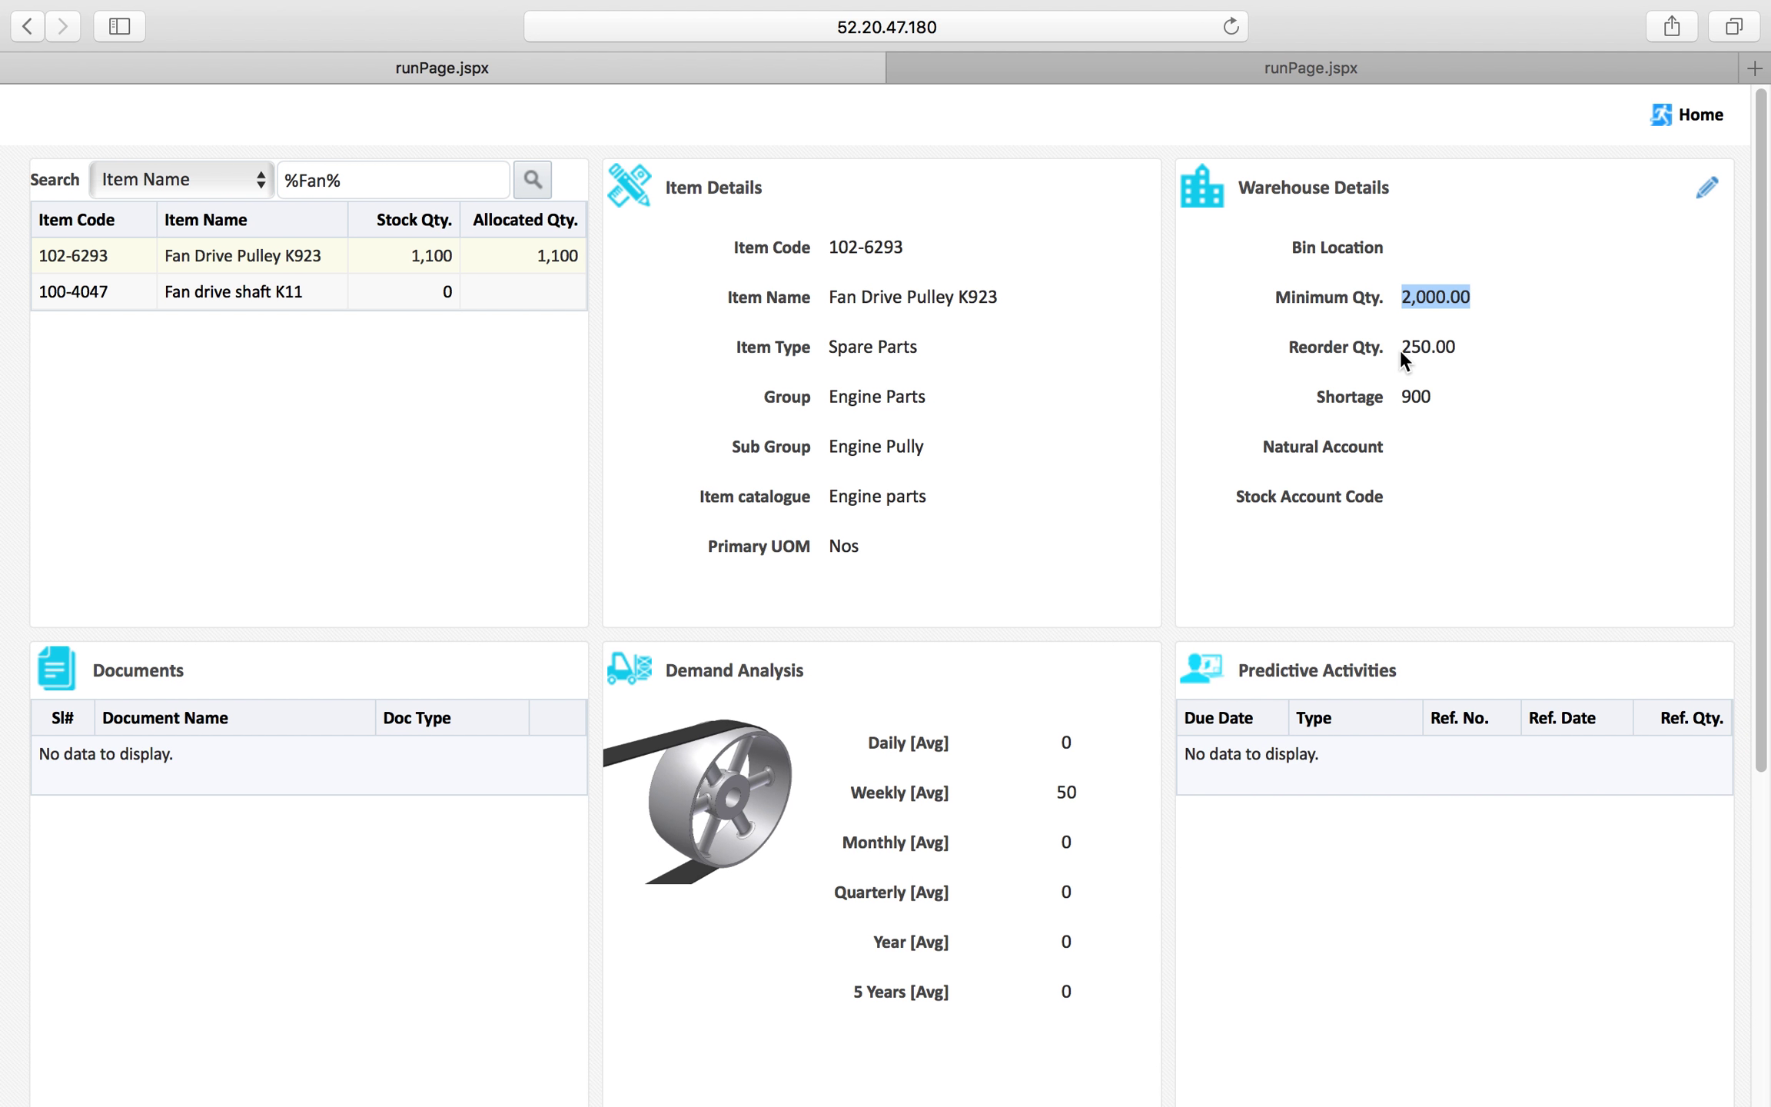
{"action": "left_click_drag", "start_coordinate": [1400, 346], "coordinate": [1468, 343]}
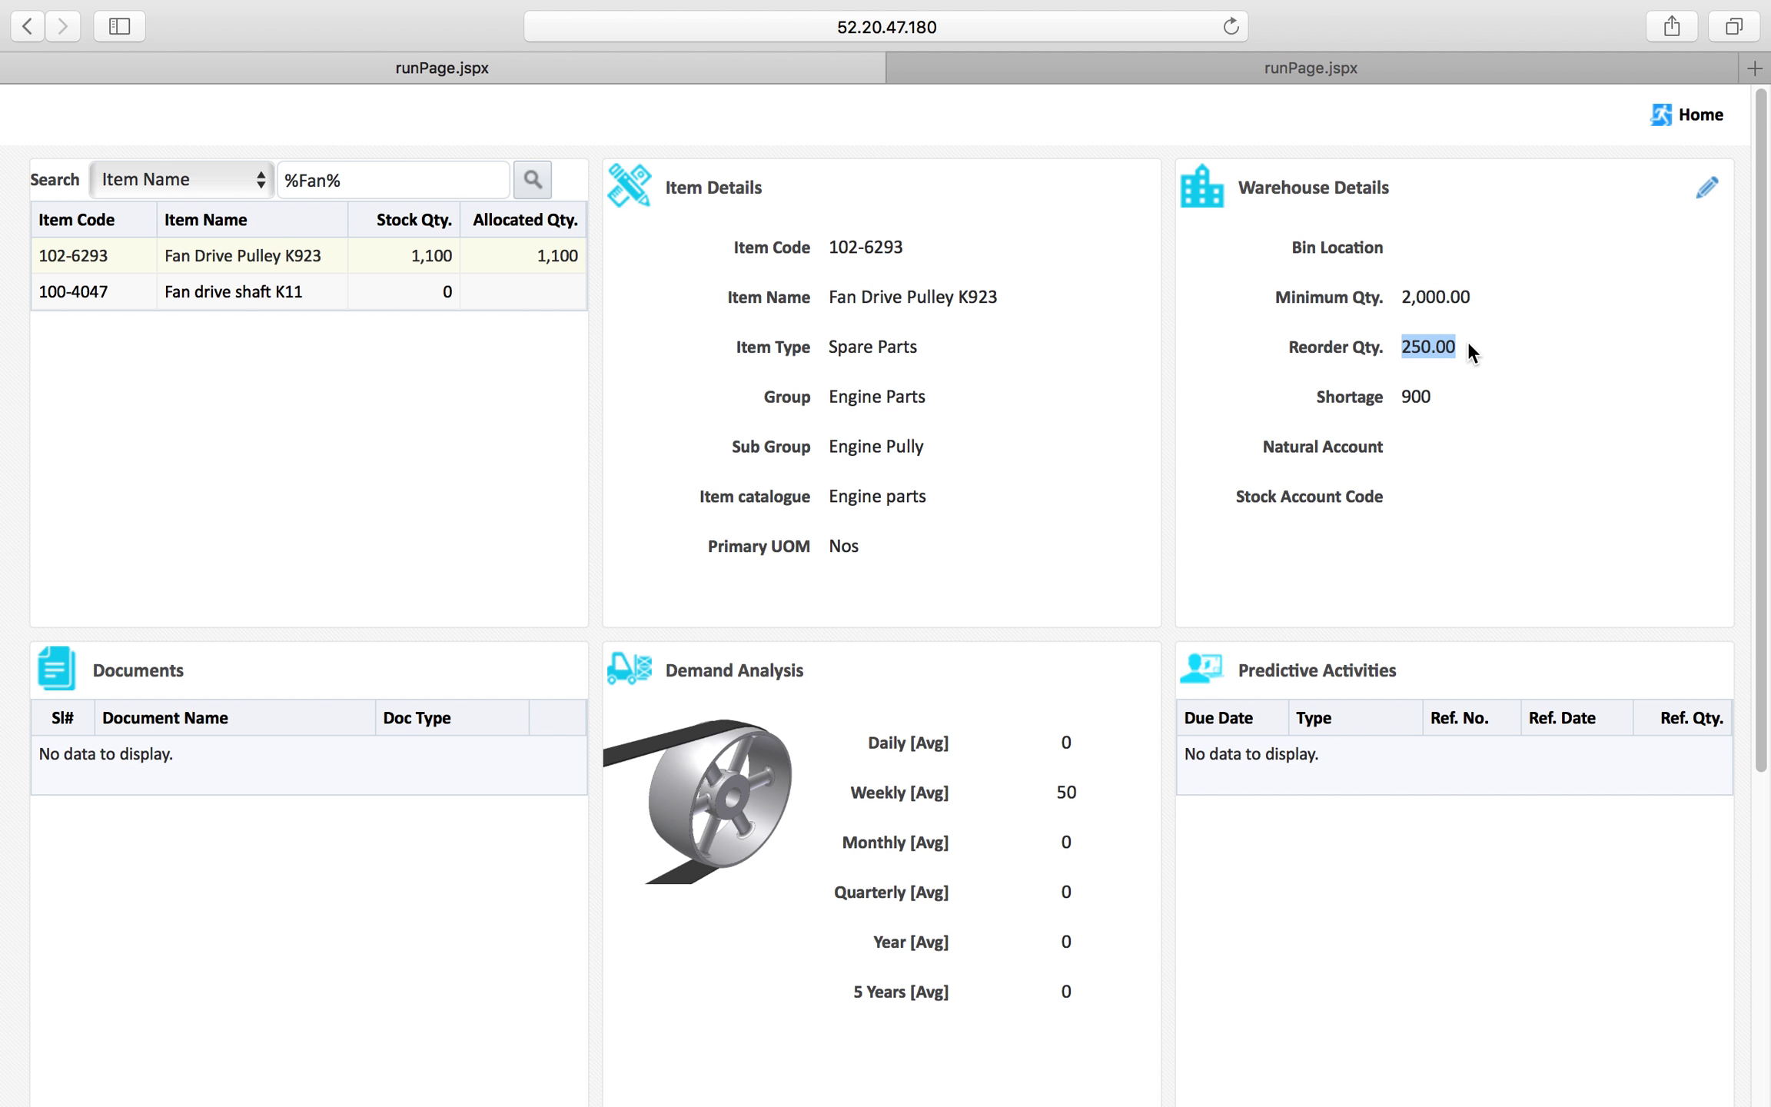
{"action": "left_click", "coordinate": [1298, 66]}
Step: Open Item Information Management in the second tab and search Item Name '%Fan%'
{"action": "left_click", "coordinate": [246, 173]}
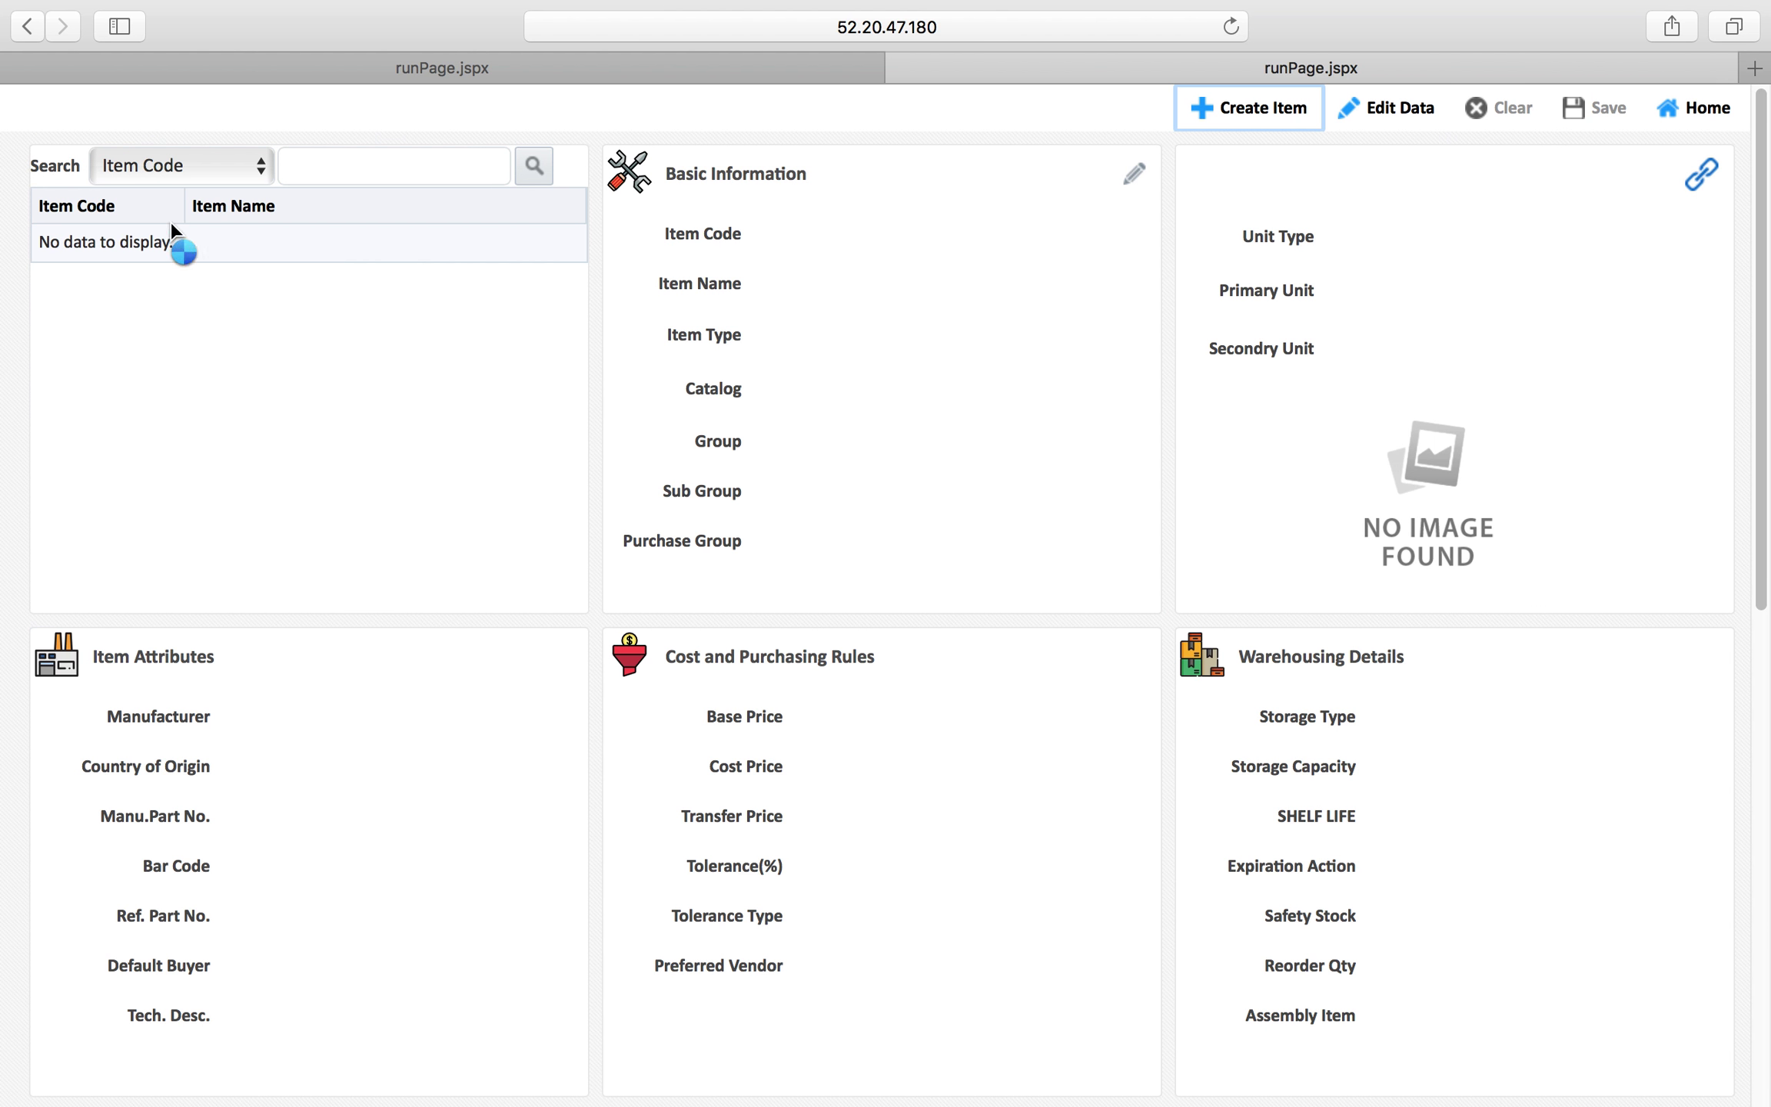
{"action": "left_click", "coordinate": [226, 170]}
{"action": "left_click", "coordinate": [192, 206]}
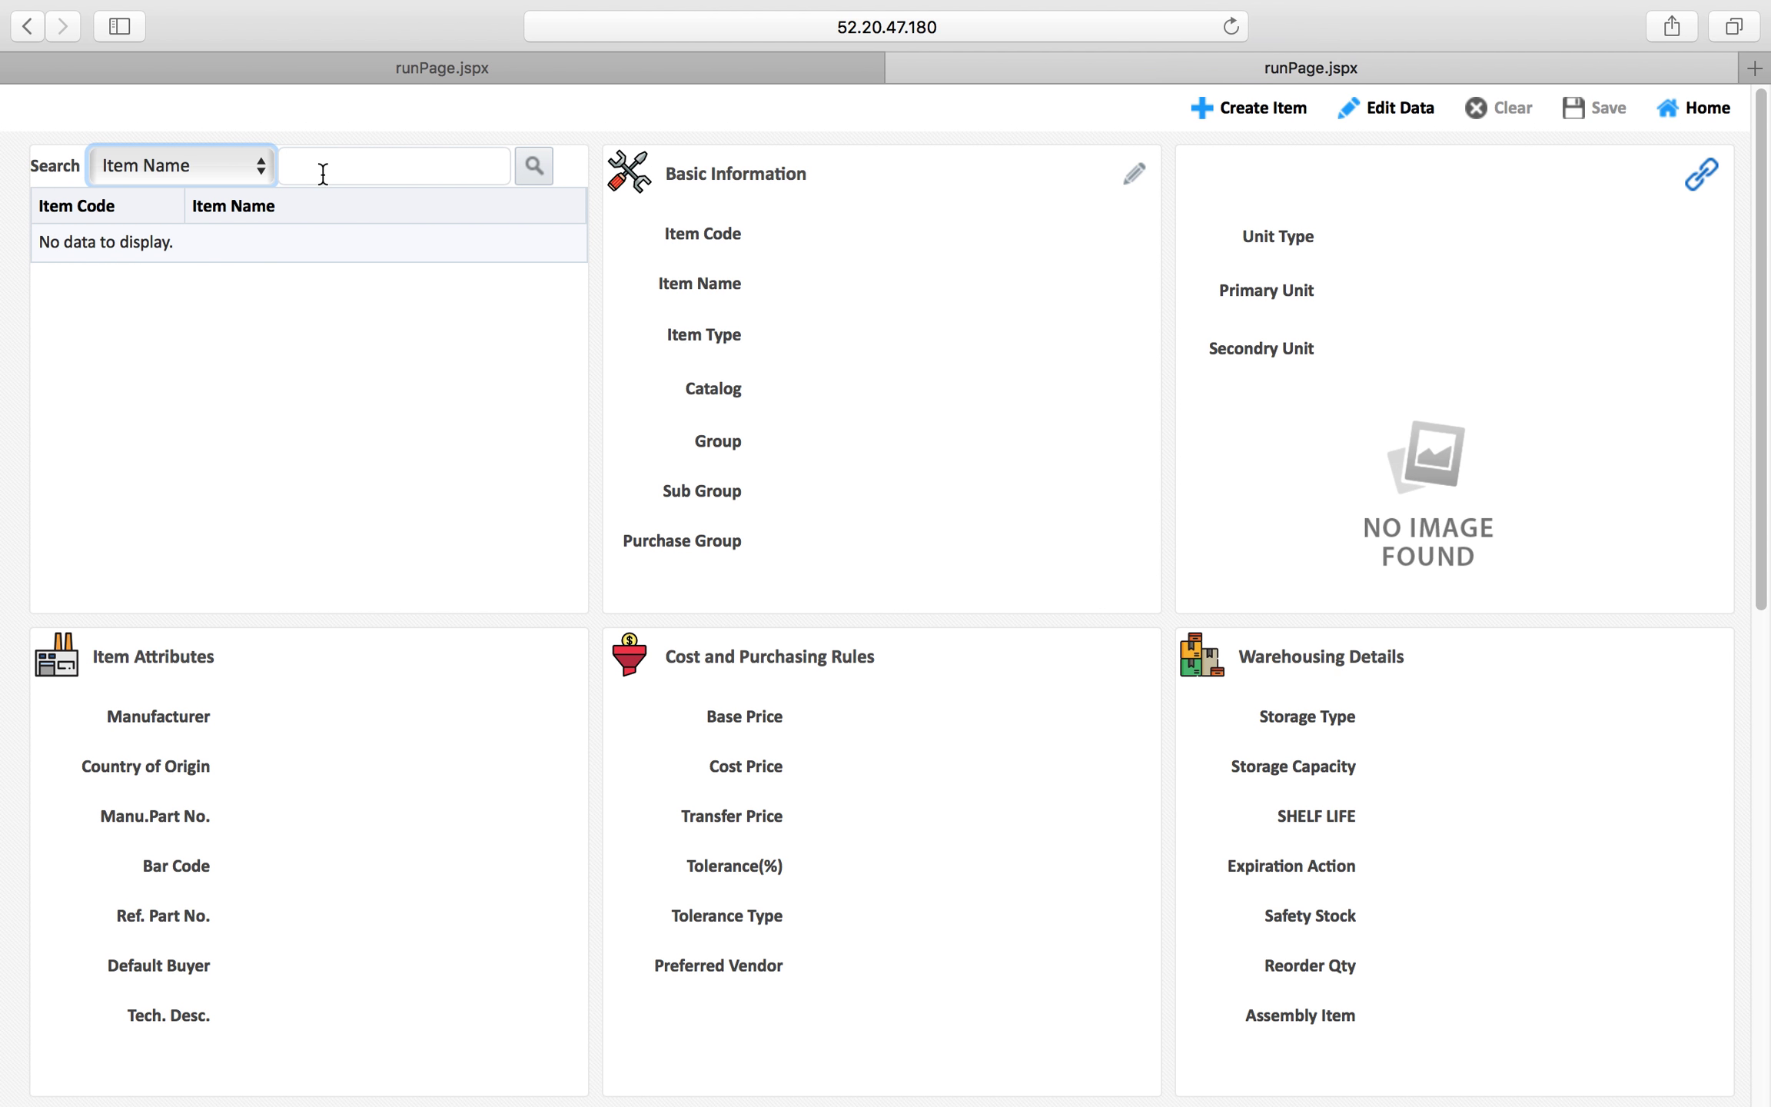
{"action": "left_click", "coordinate": [327, 166]}
{"action": "type", "text": "V"}
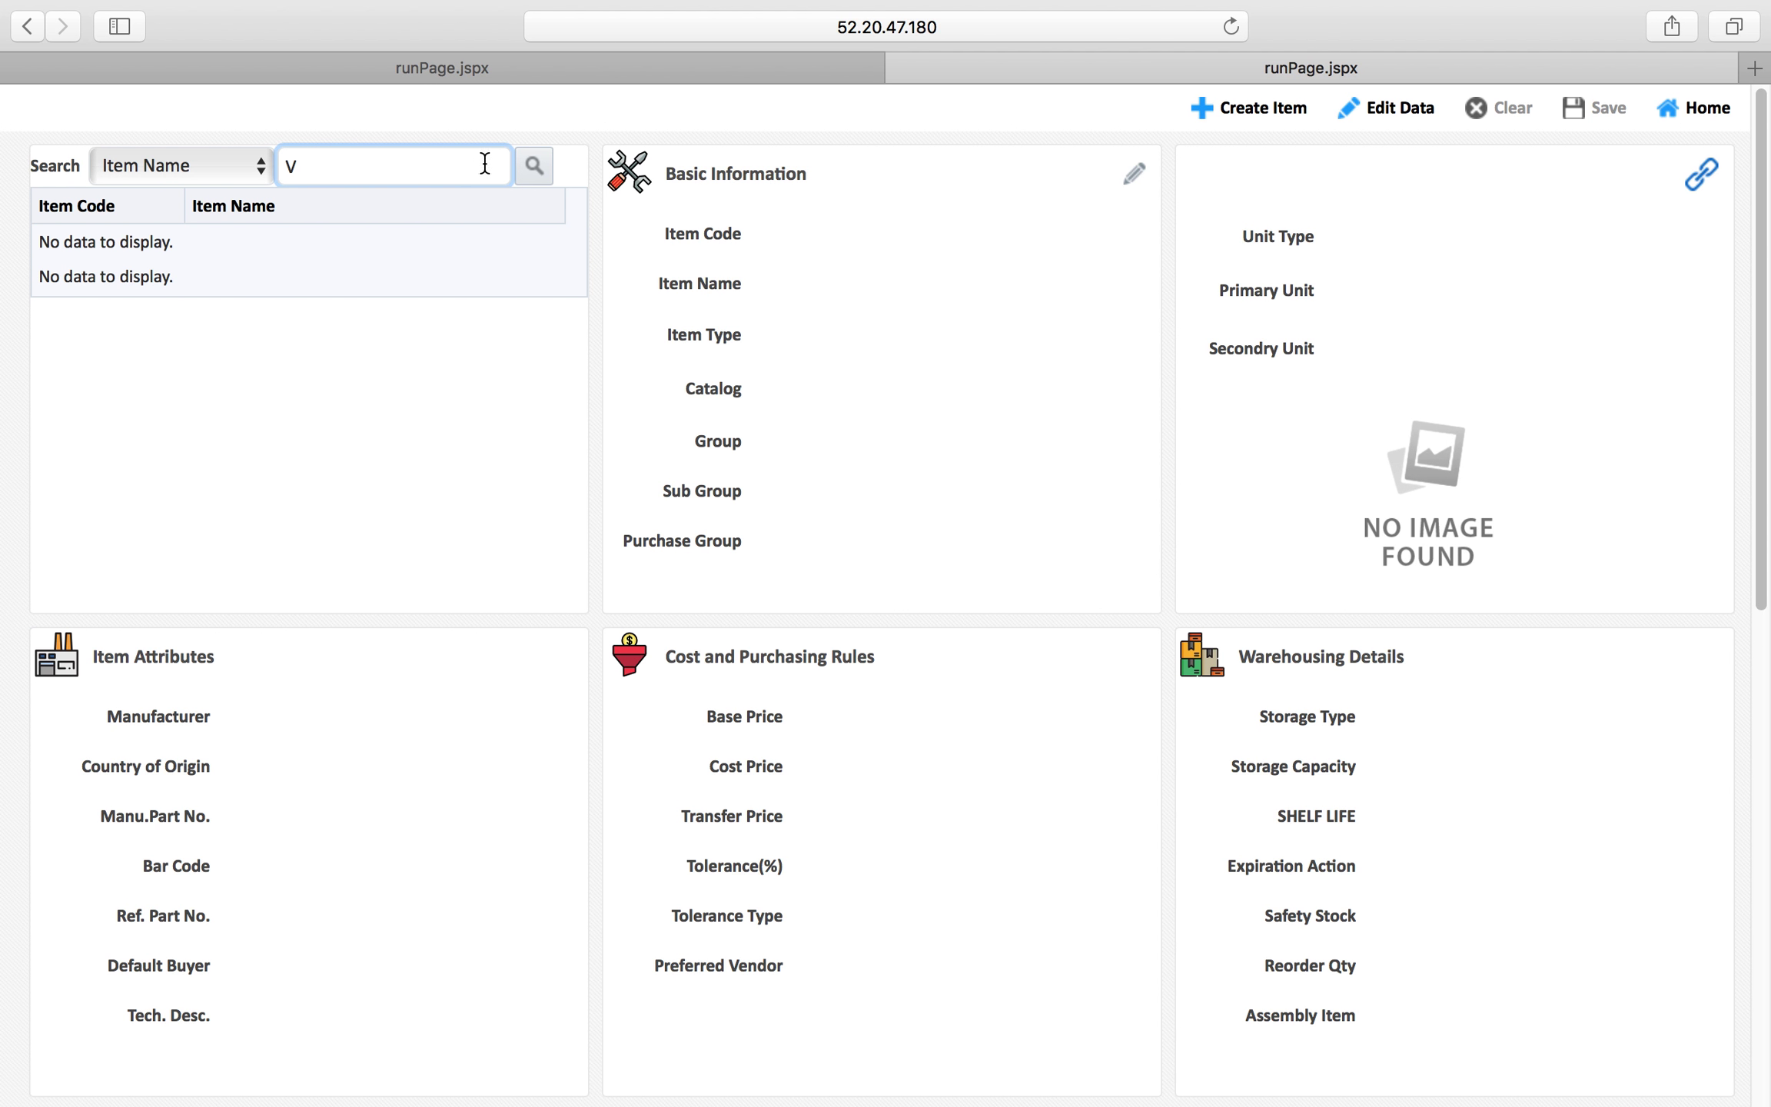
{"action": "key", "text": "BackSpace"}
{"action": "type", "text": "%Fan%"}
{"action": "left_click", "coordinate": [534, 170]}
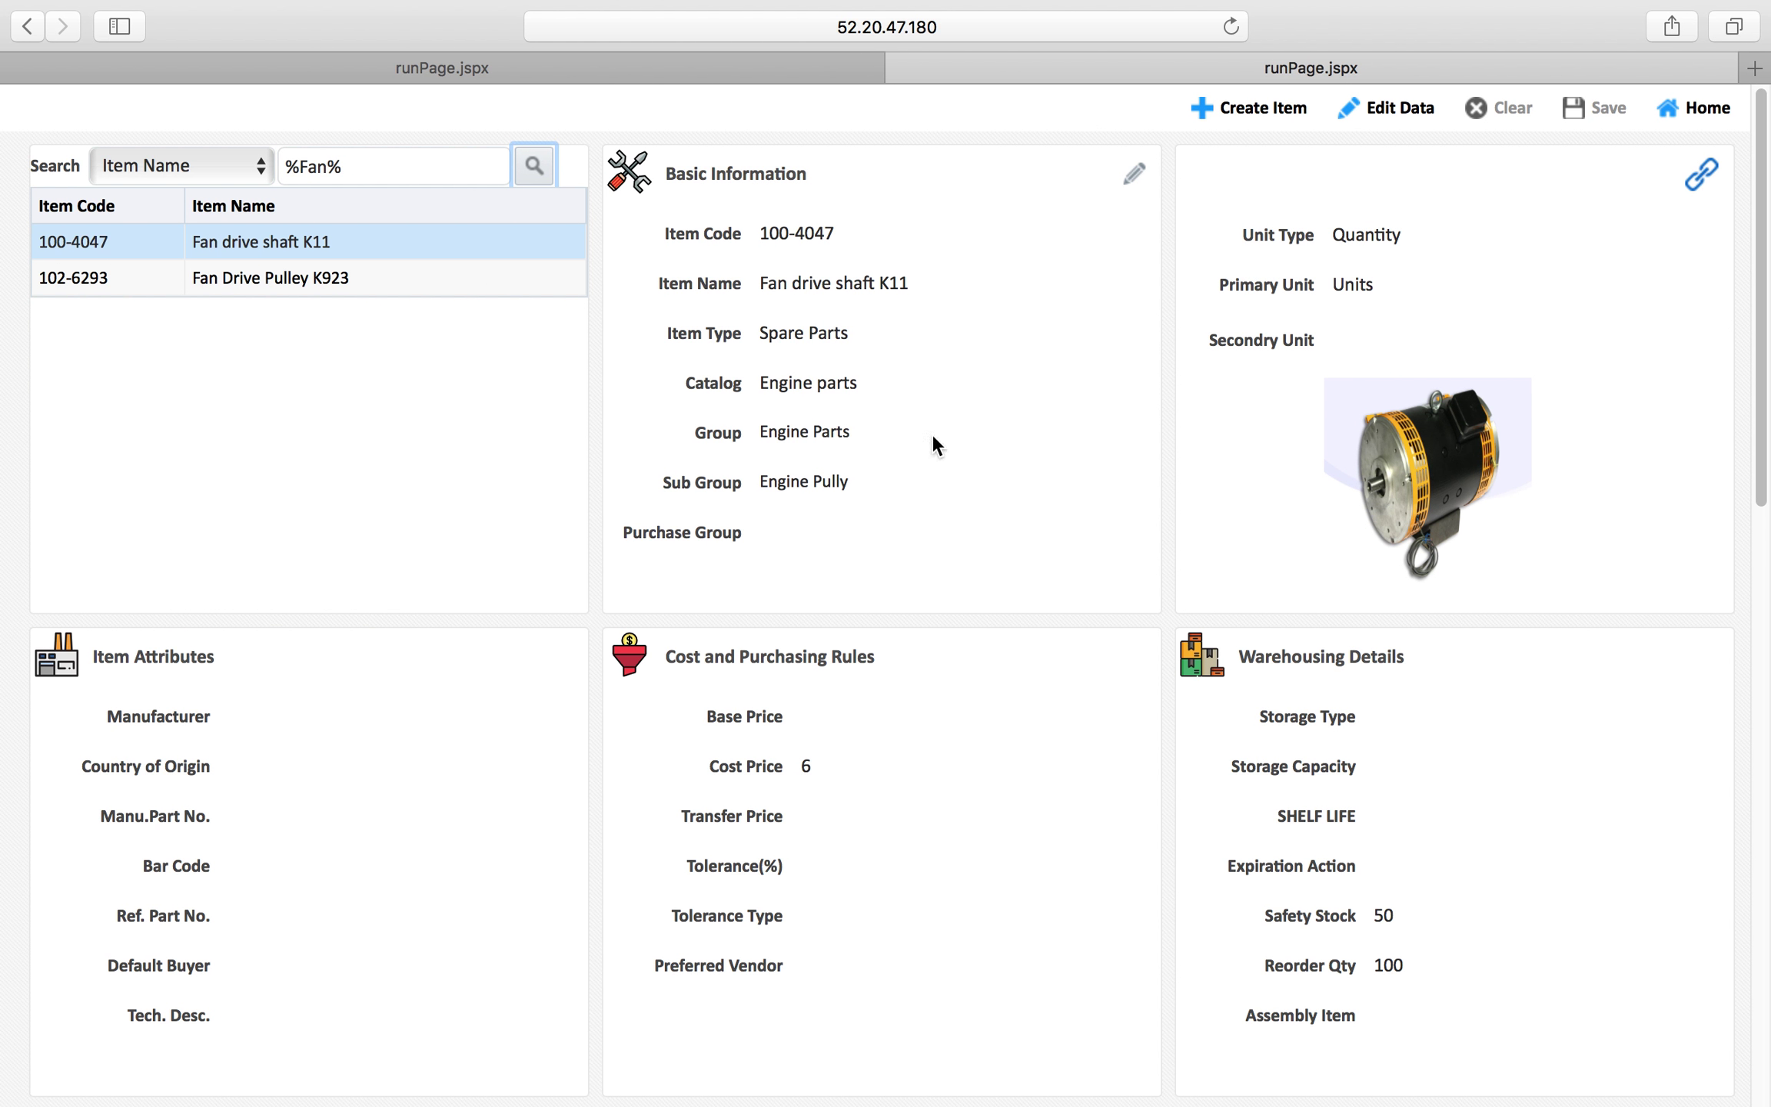
Step: Load Fan Drive Pulley K923, note safety stock 1500, and go back to Warehouse Item Master
{"action": "left_click", "coordinate": [395, 279]}
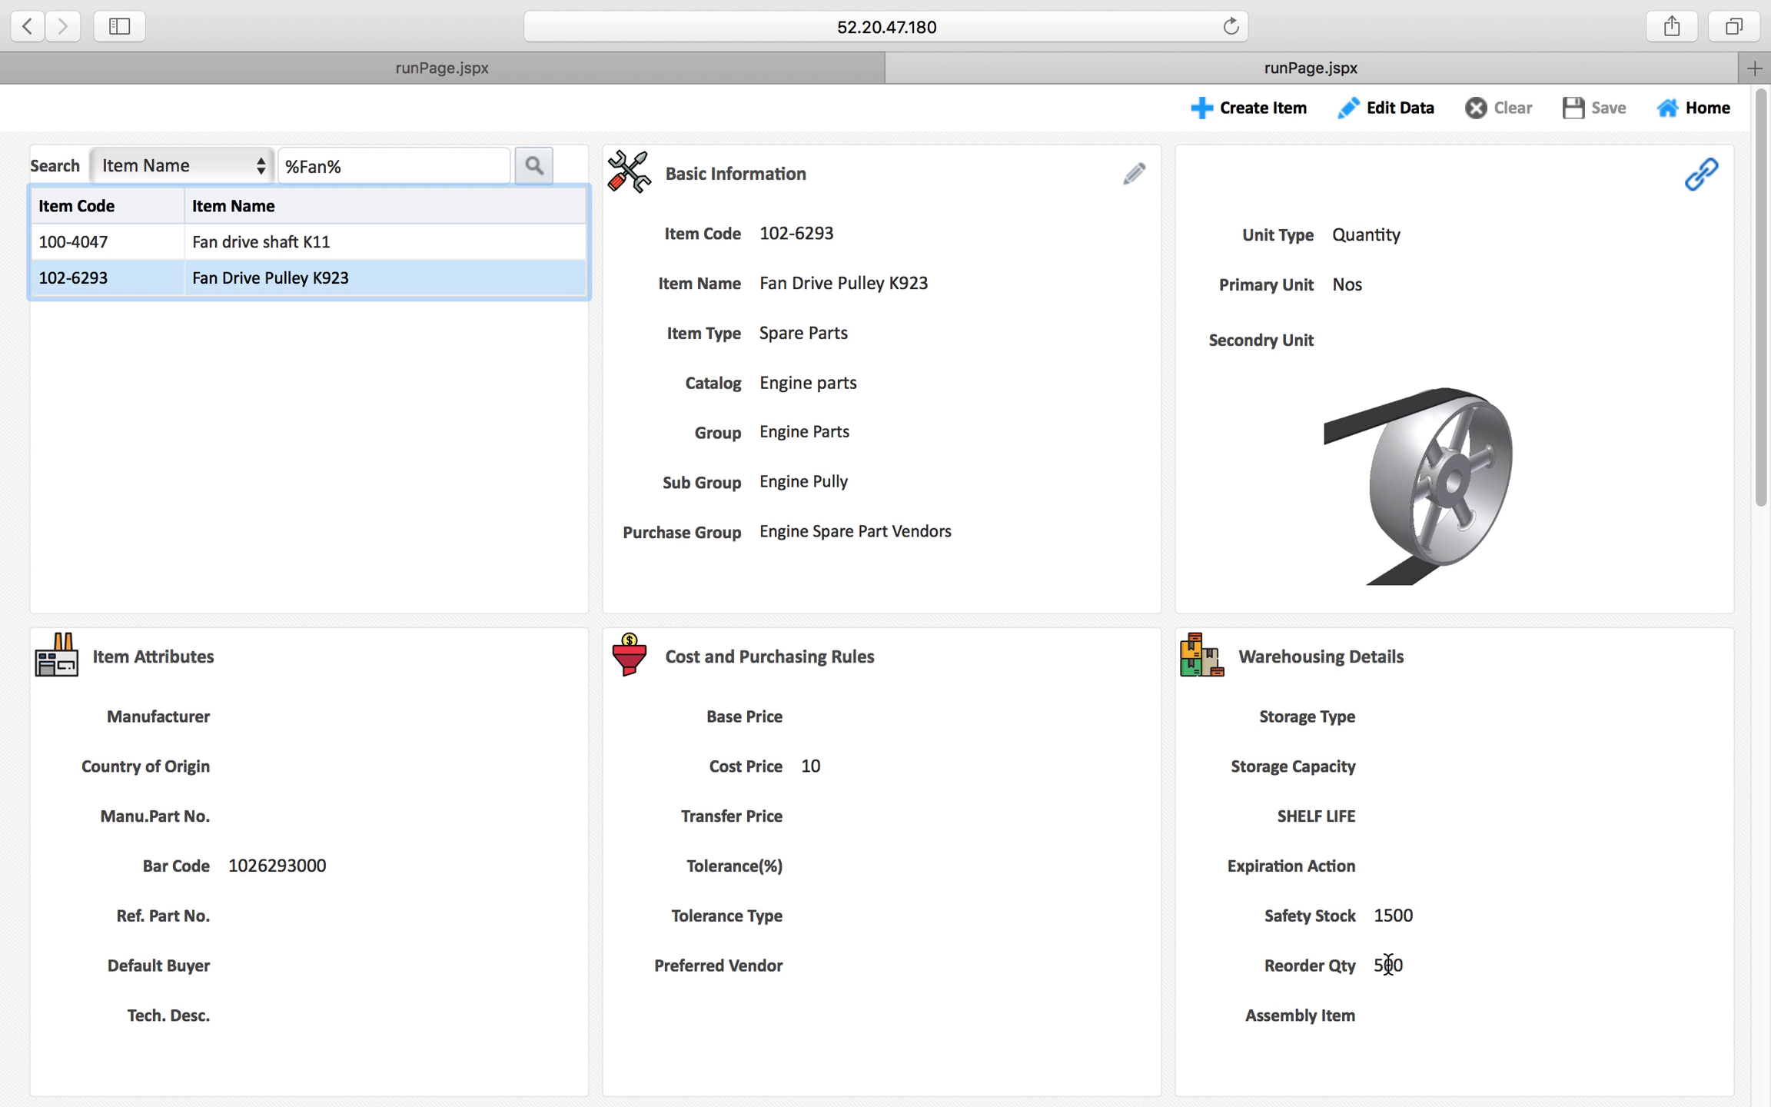
{"action": "left_click_drag", "start_coordinate": [1376, 966], "coordinate": [1431, 919]}
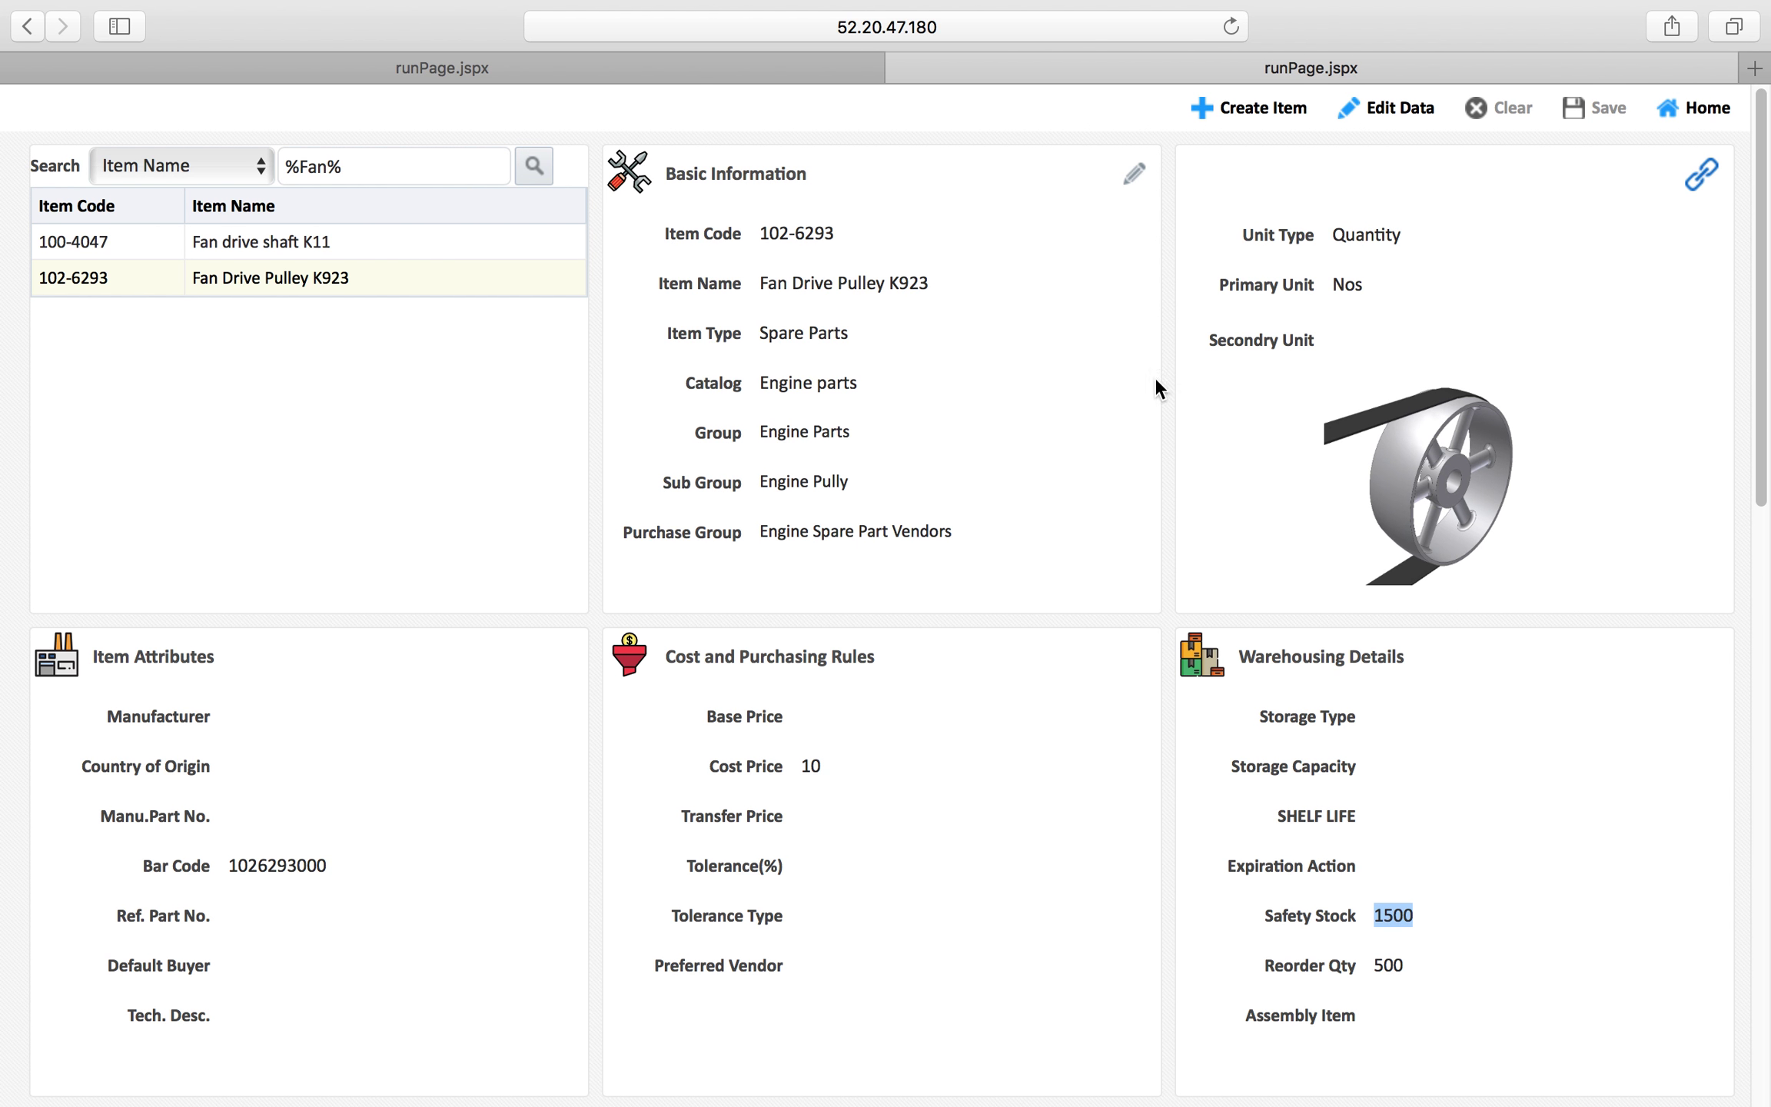
{"action": "left_click", "coordinate": [639, 71]}
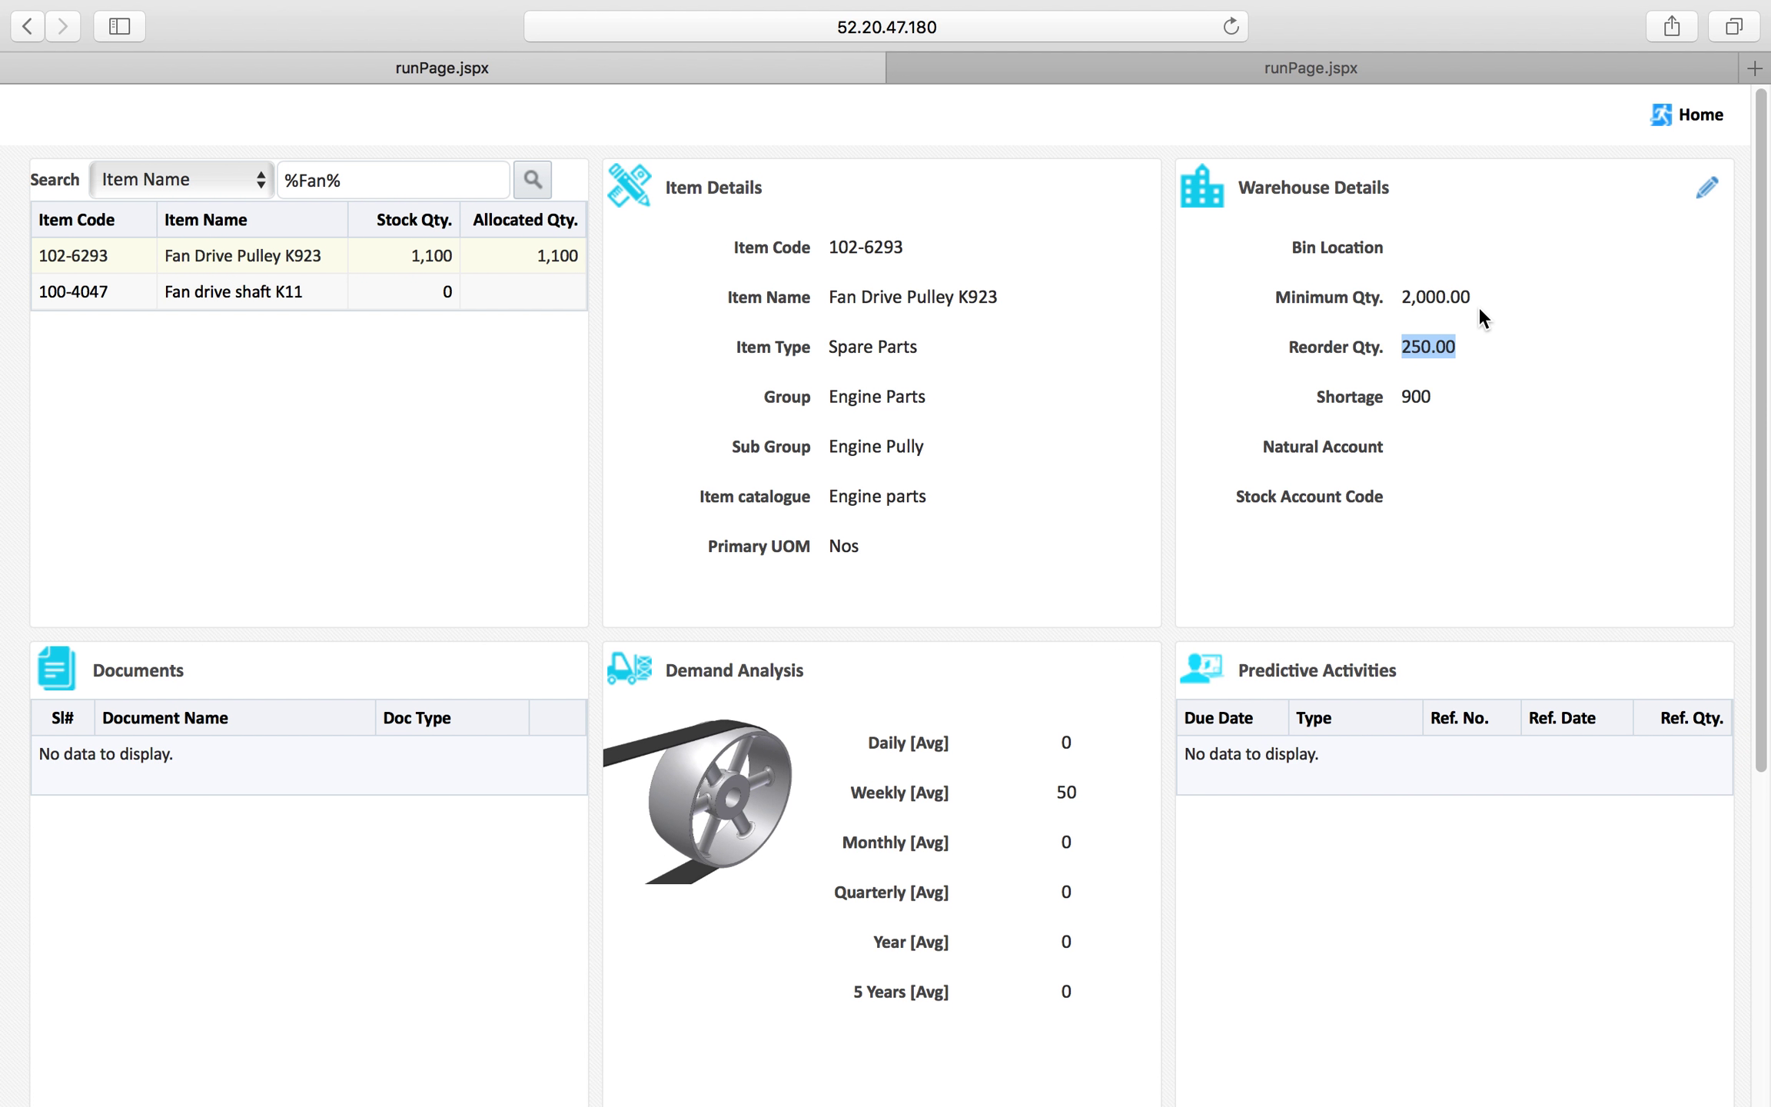
{"action": "left_click_drag", "start_coordinate": [1404, 298], "coordinate": [1470, 299]}
{"action": "left_click", "coordinate": [1230, 74]}
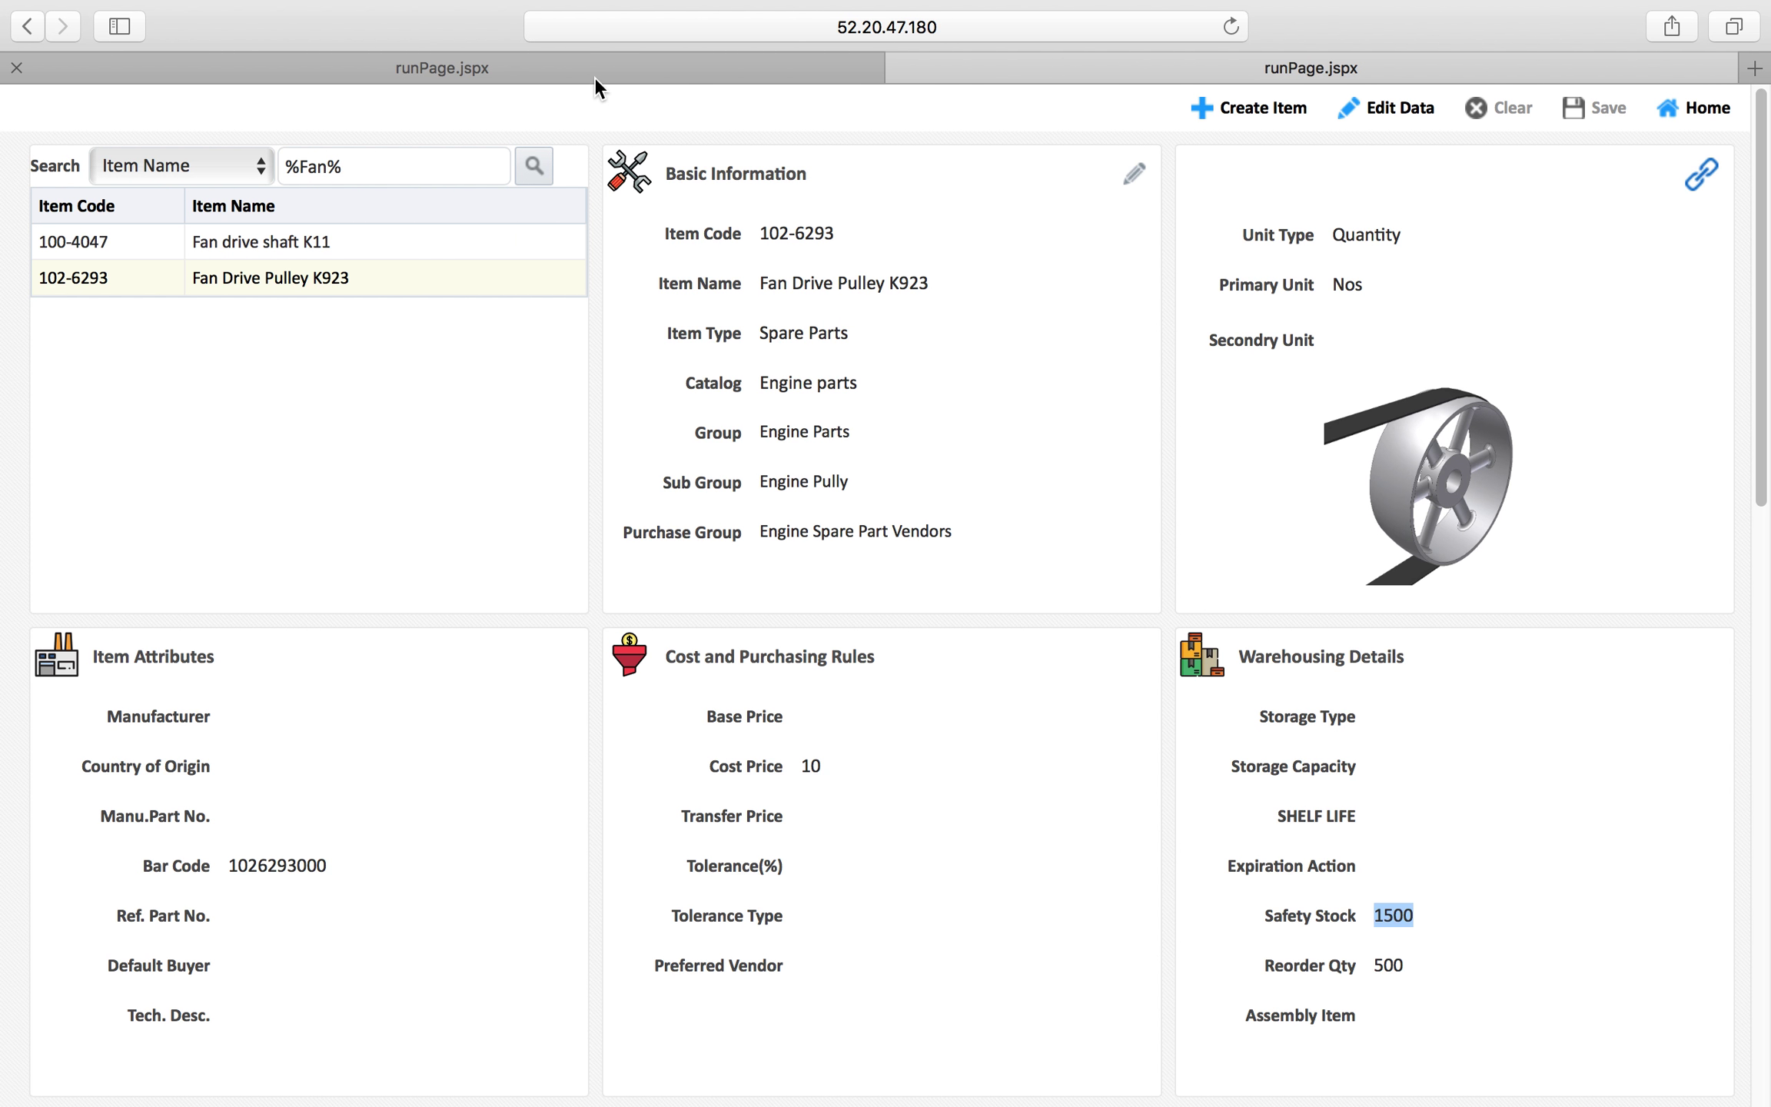
{"action": "left_click", "coordinate": [594, 73]}
{"action": "left_click_drag", "start_coordinate": [1404, 298], "coordinate": [1511, 296]}
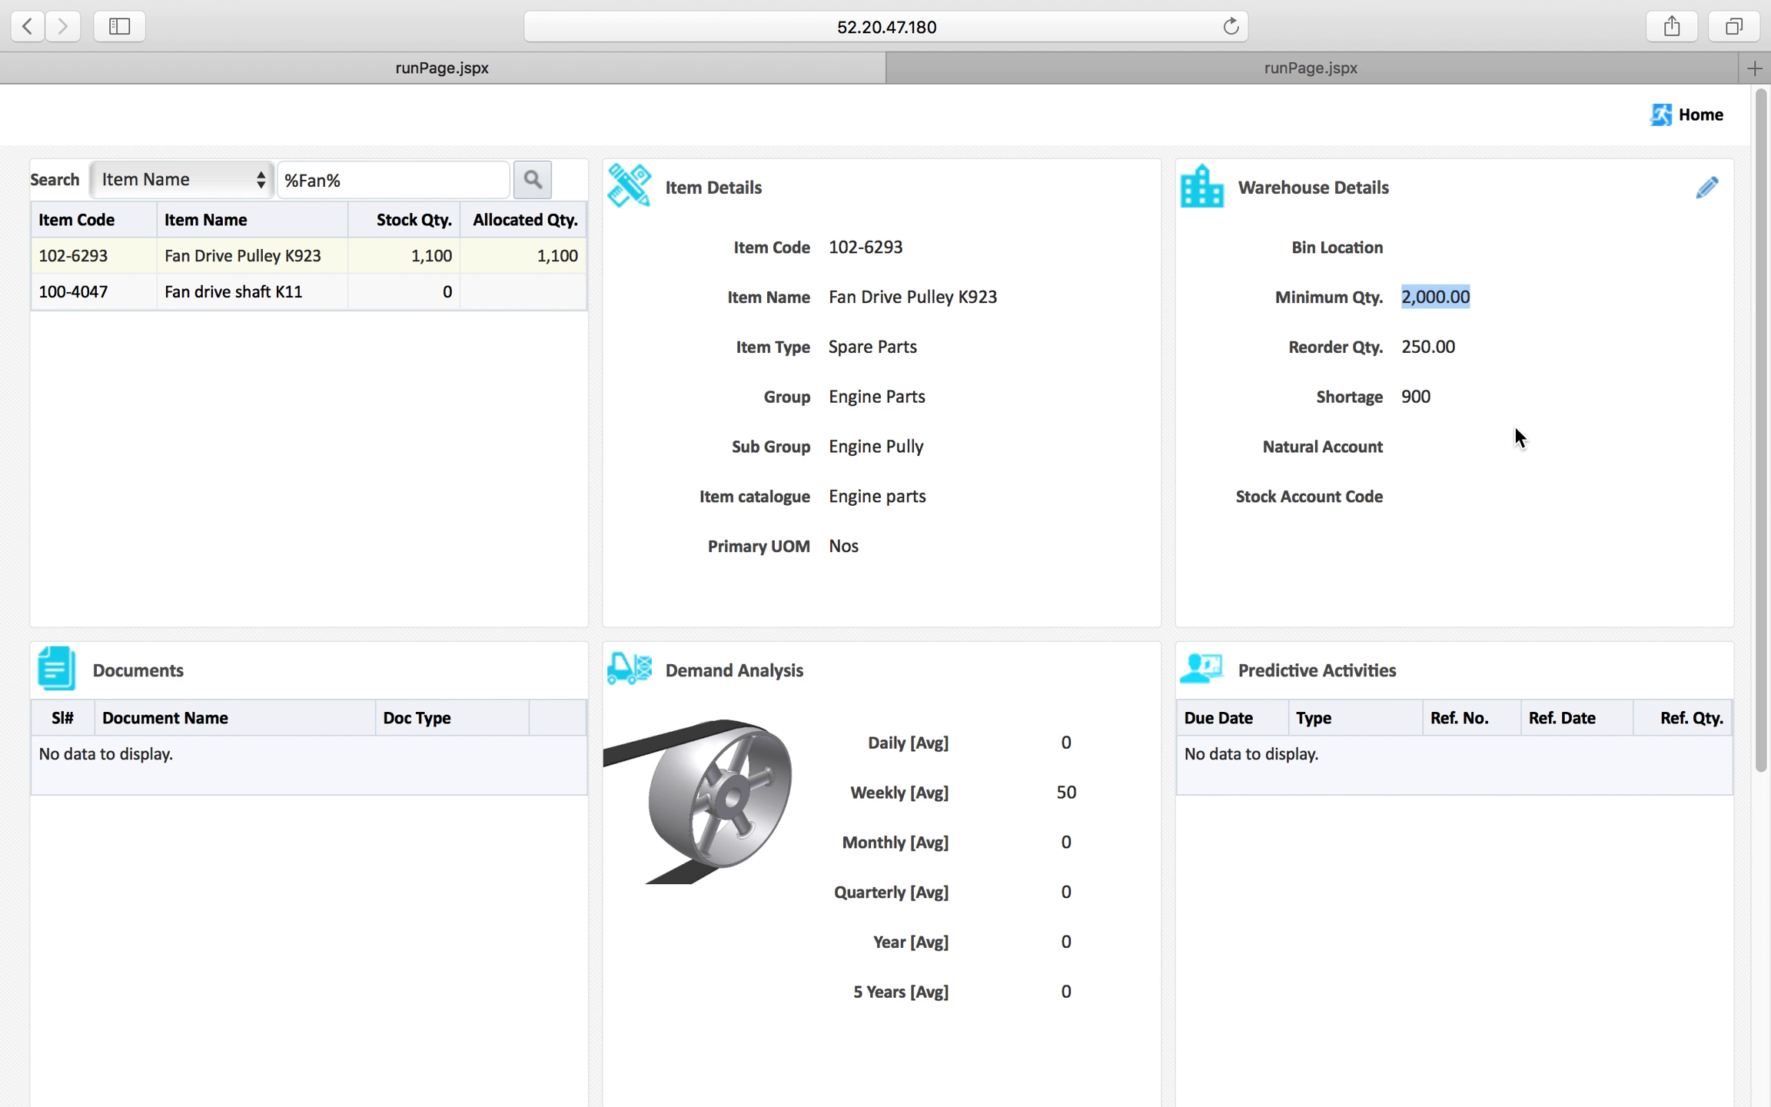
{"action": "left_click_drag", "start_coordinate": [1404, 348], "coordinate": [1502, 352]}
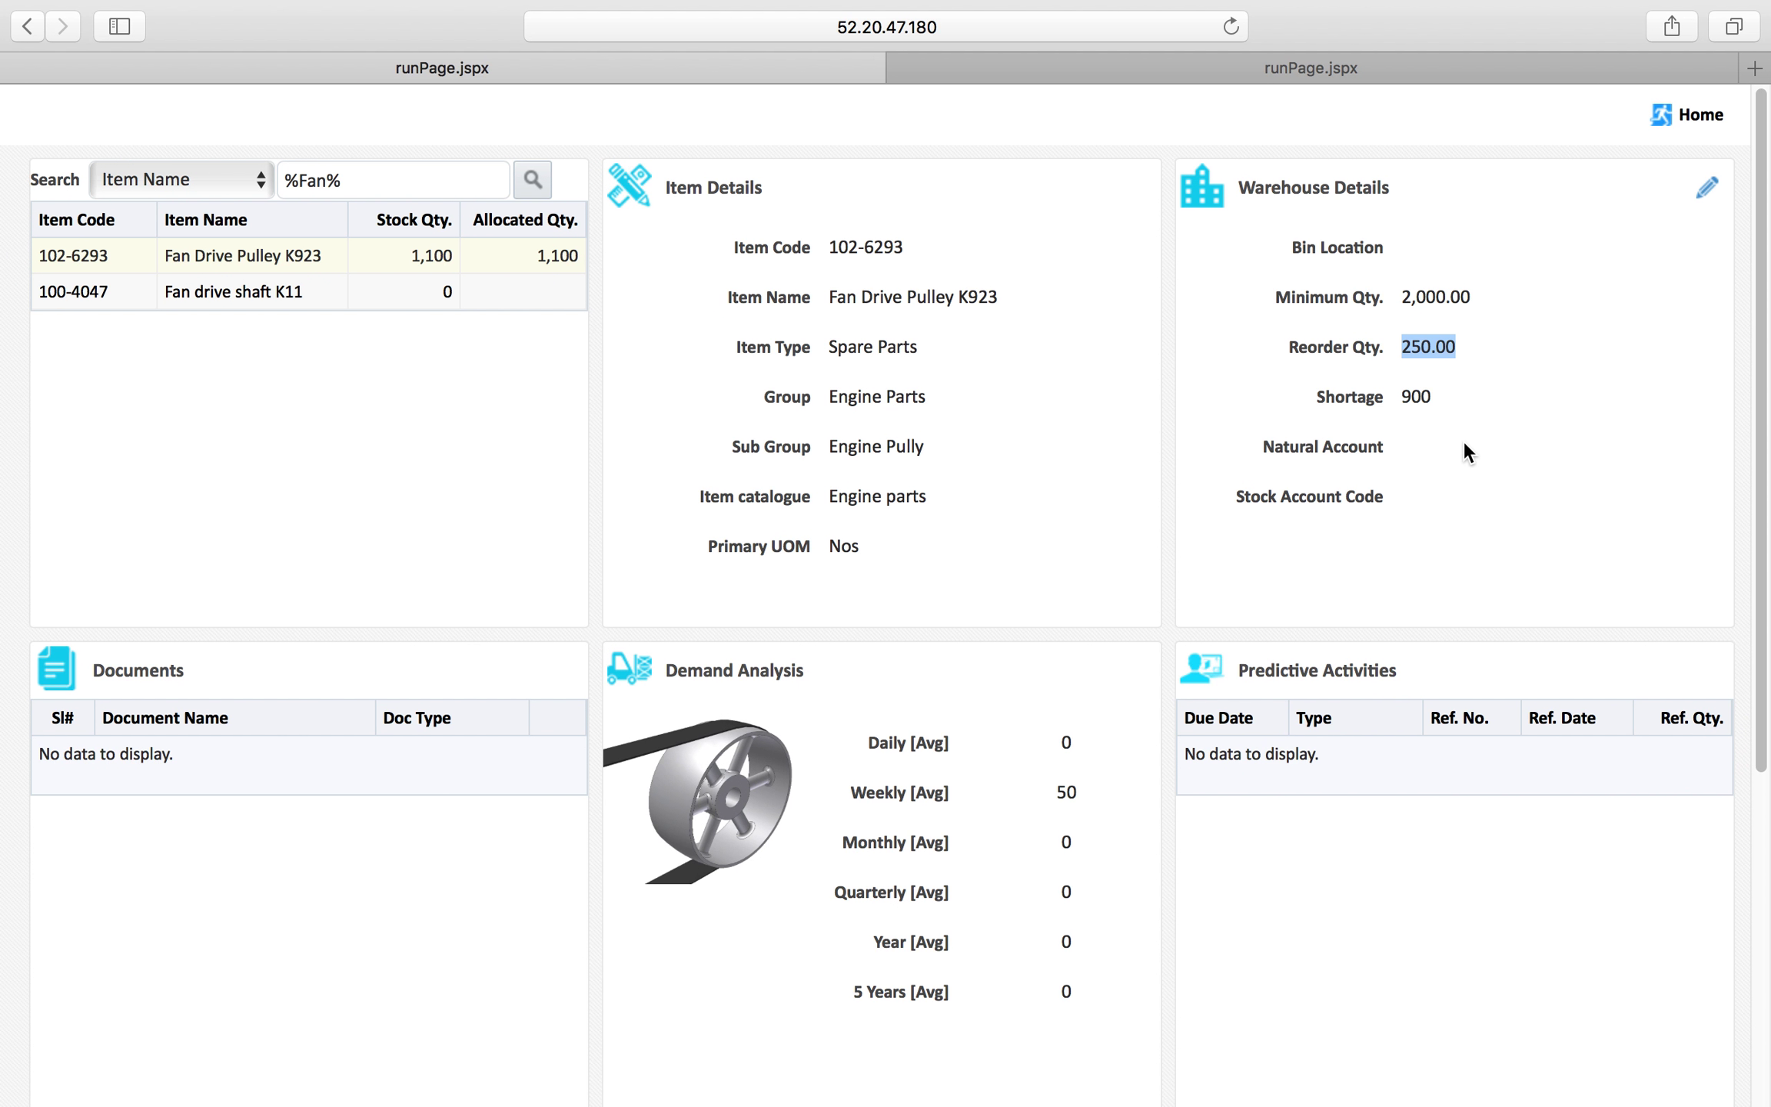
{"action": "scroll", "coordinate": [1408, 500], "scroll_direction": "down", "scroll_amount": 1}
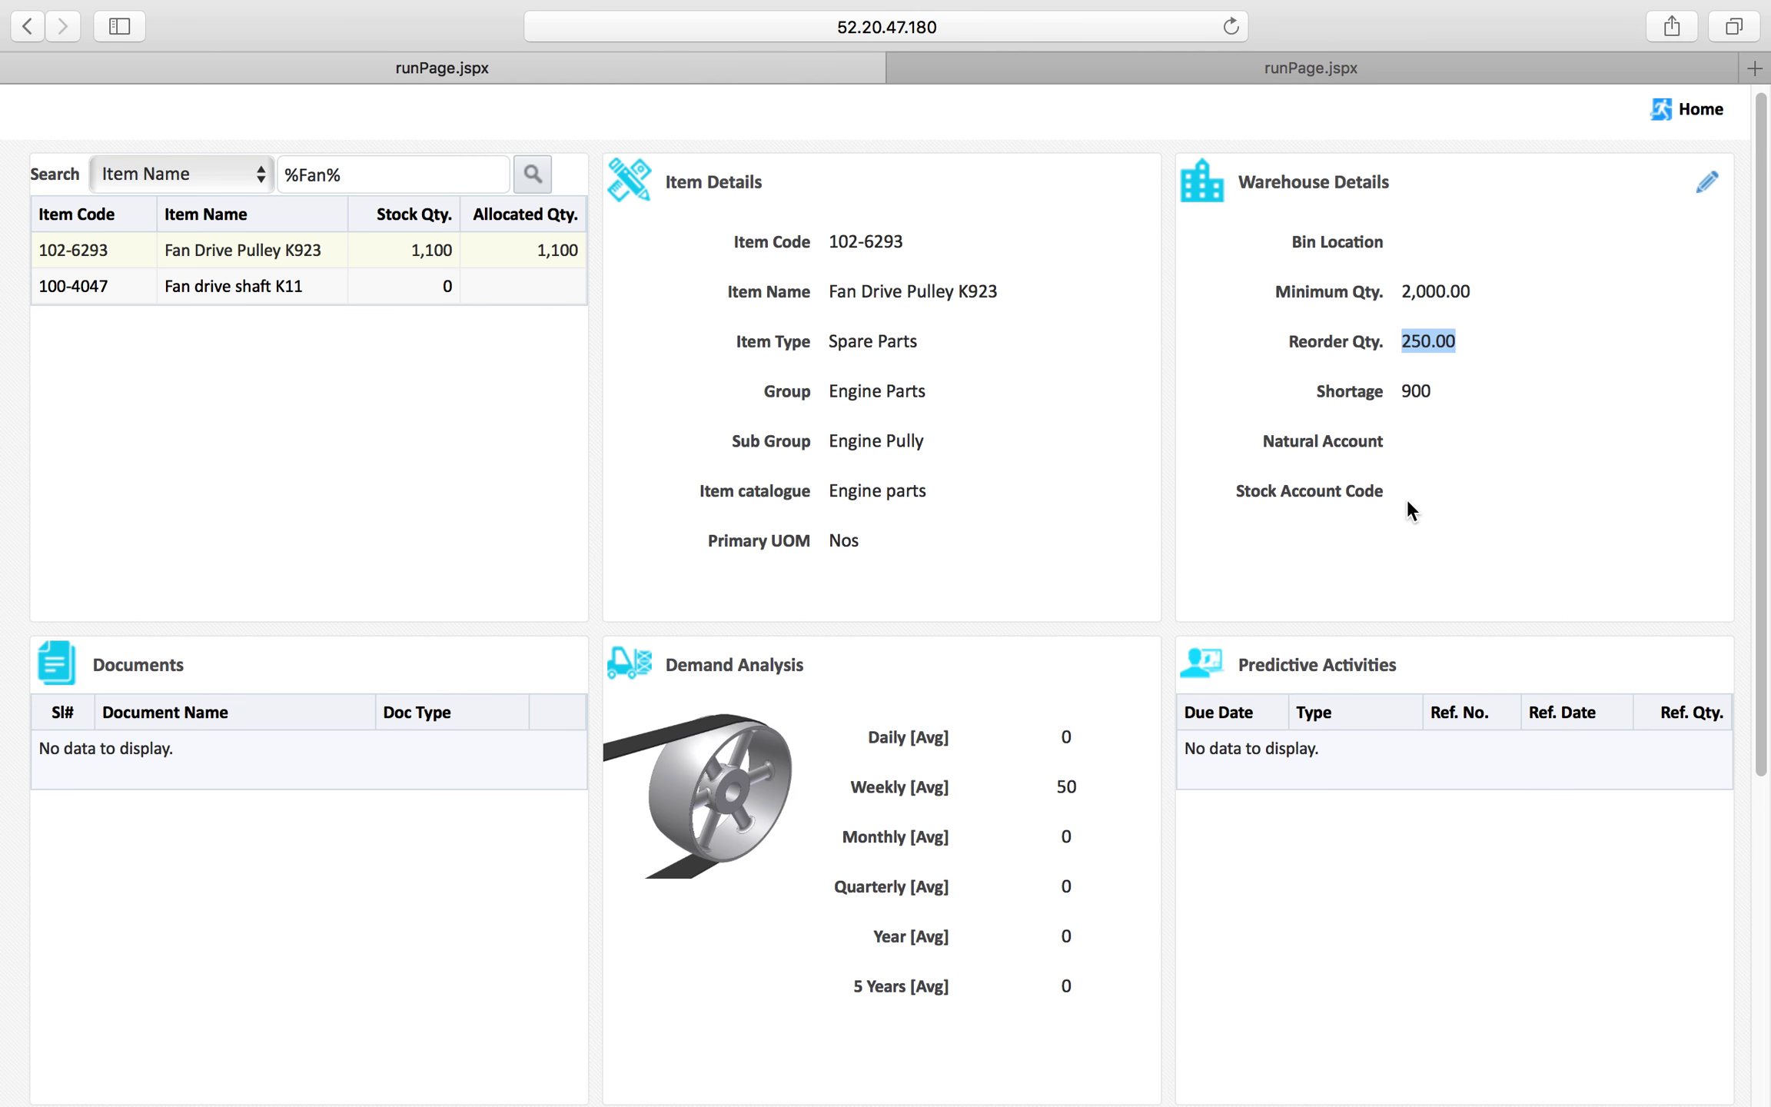
{"action": "scroll", "coordinate": [1053, 775], "scroll_direction": "down", "scroll_amount": 10}
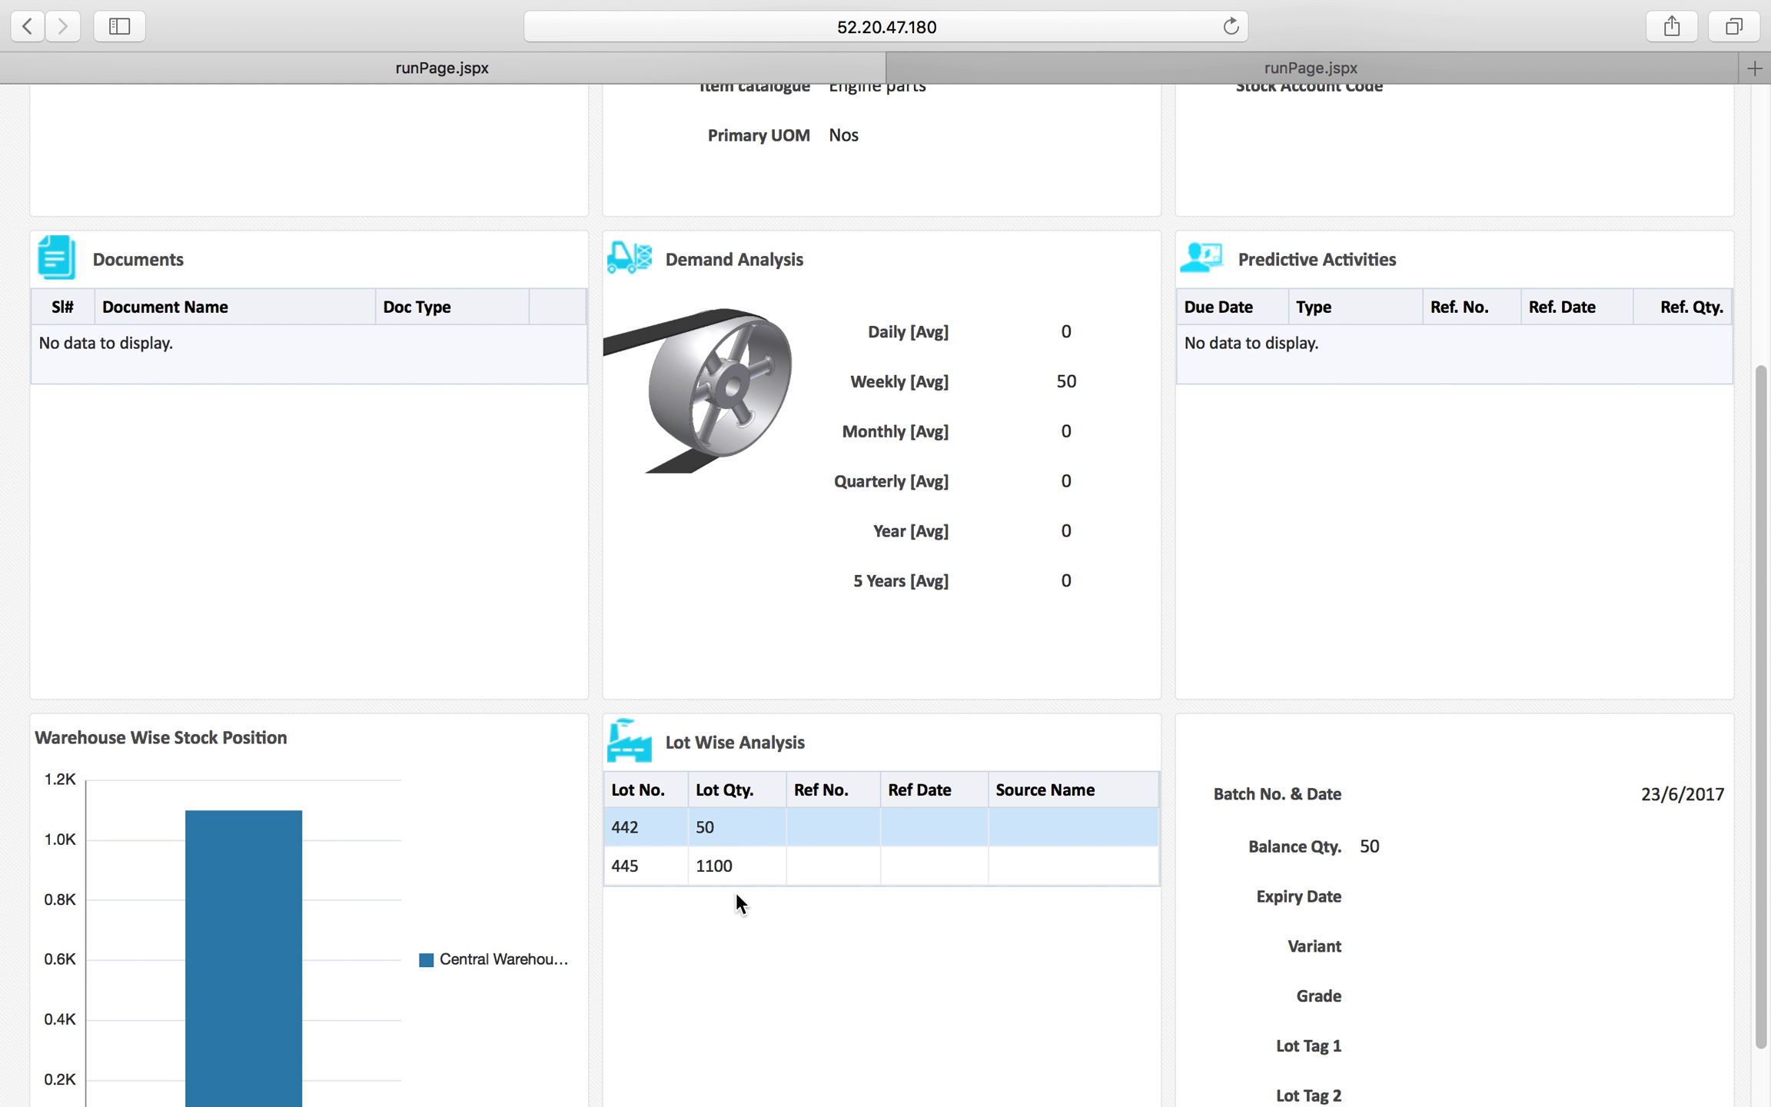
{"action": "scroll", "coordinate": [1435, 827], "scroll_direction": "up", "scroll_amount": 10}
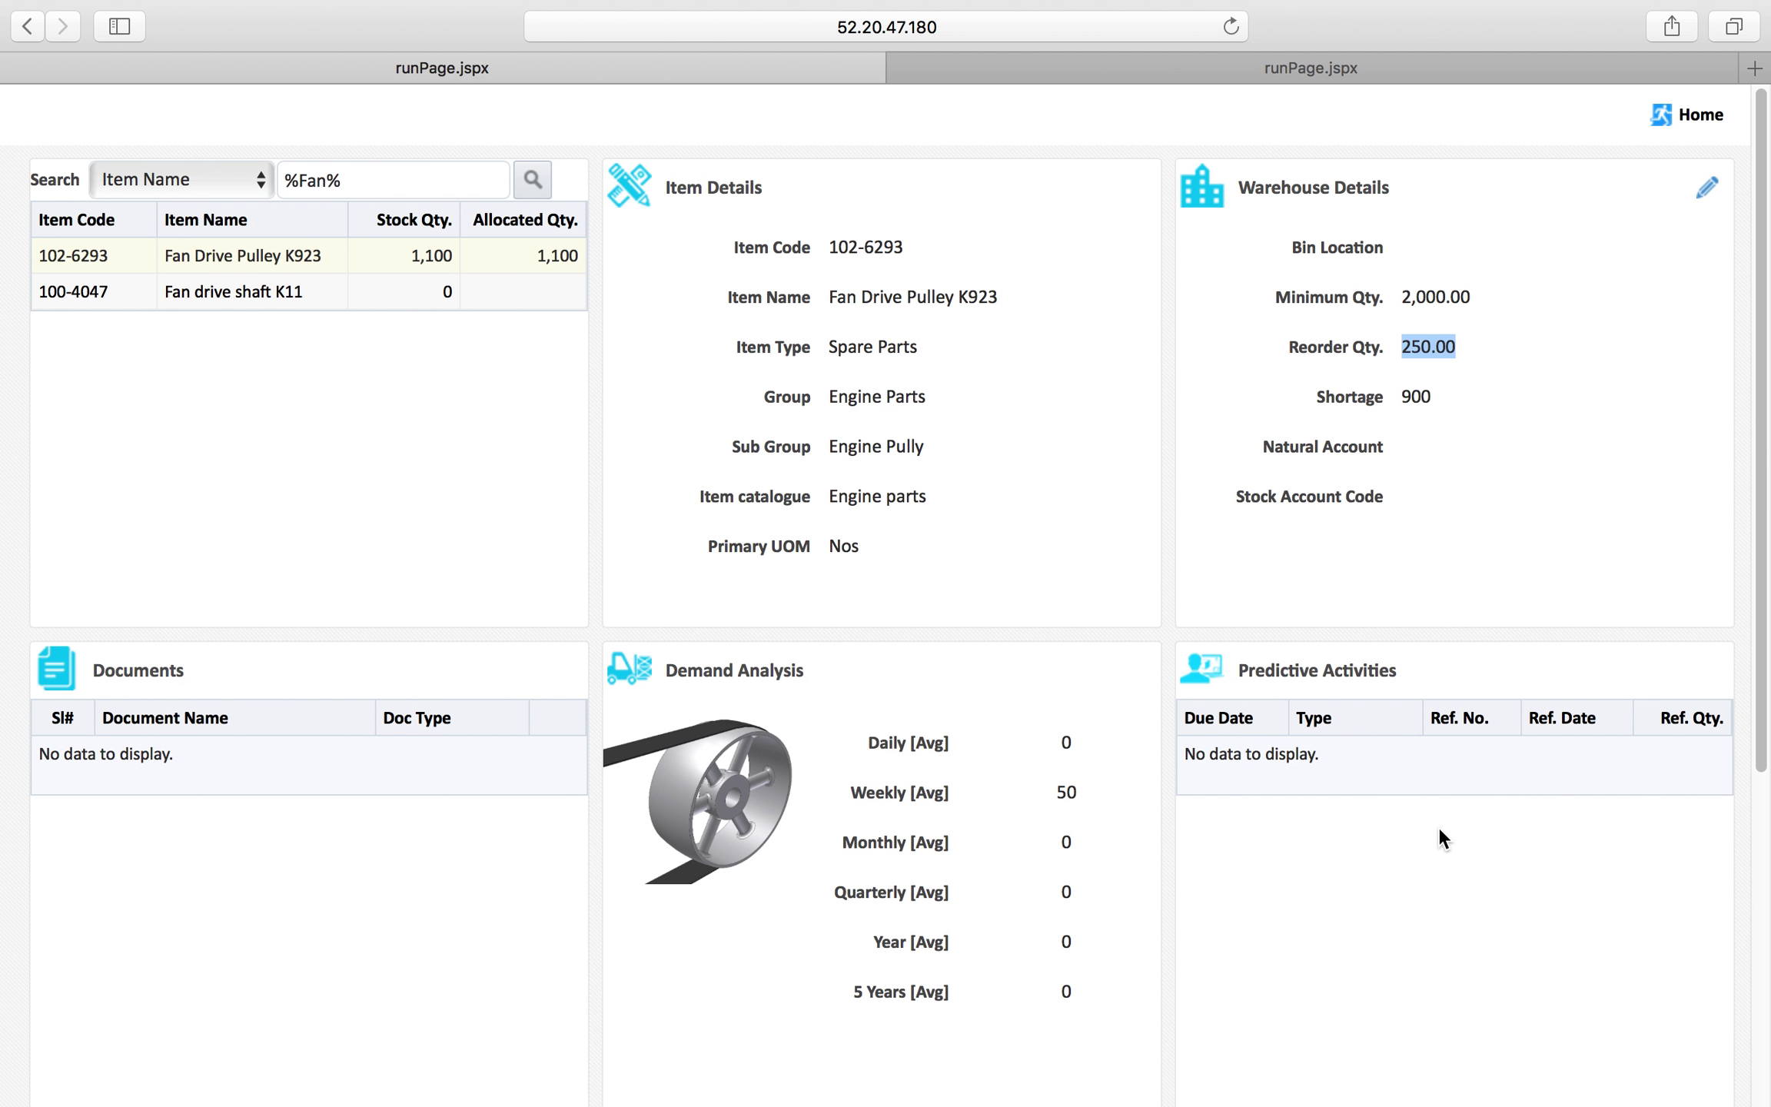
{"action": "scroll", "coordinate": [1442, 826], "scroll_direction": "down", "scroll_amount": 12}
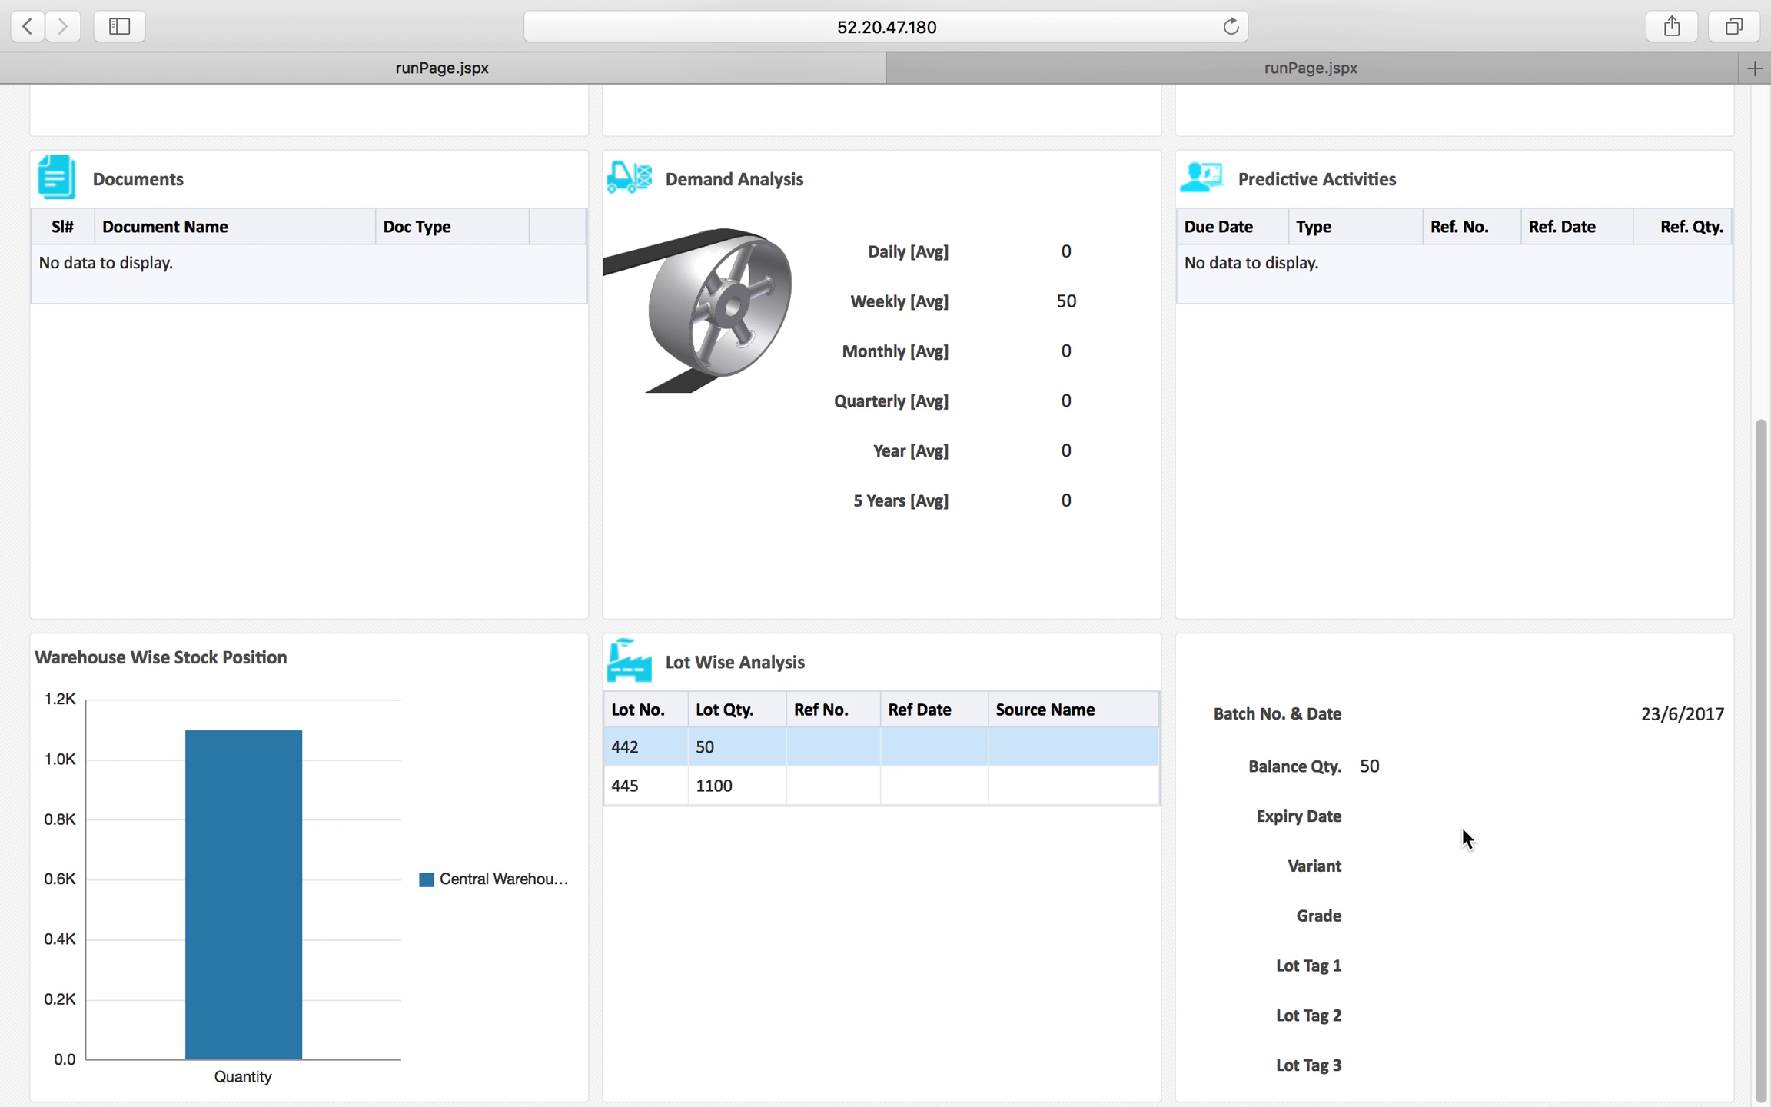
{"action": "scroll", "coordinate": [1463, 827], "scroll_direction": "up", "scroll_amount": 12}
{"action": "scroll", "coordinate": [1463, 826], "scroll_direction": "down", "scroll_amount": 6}
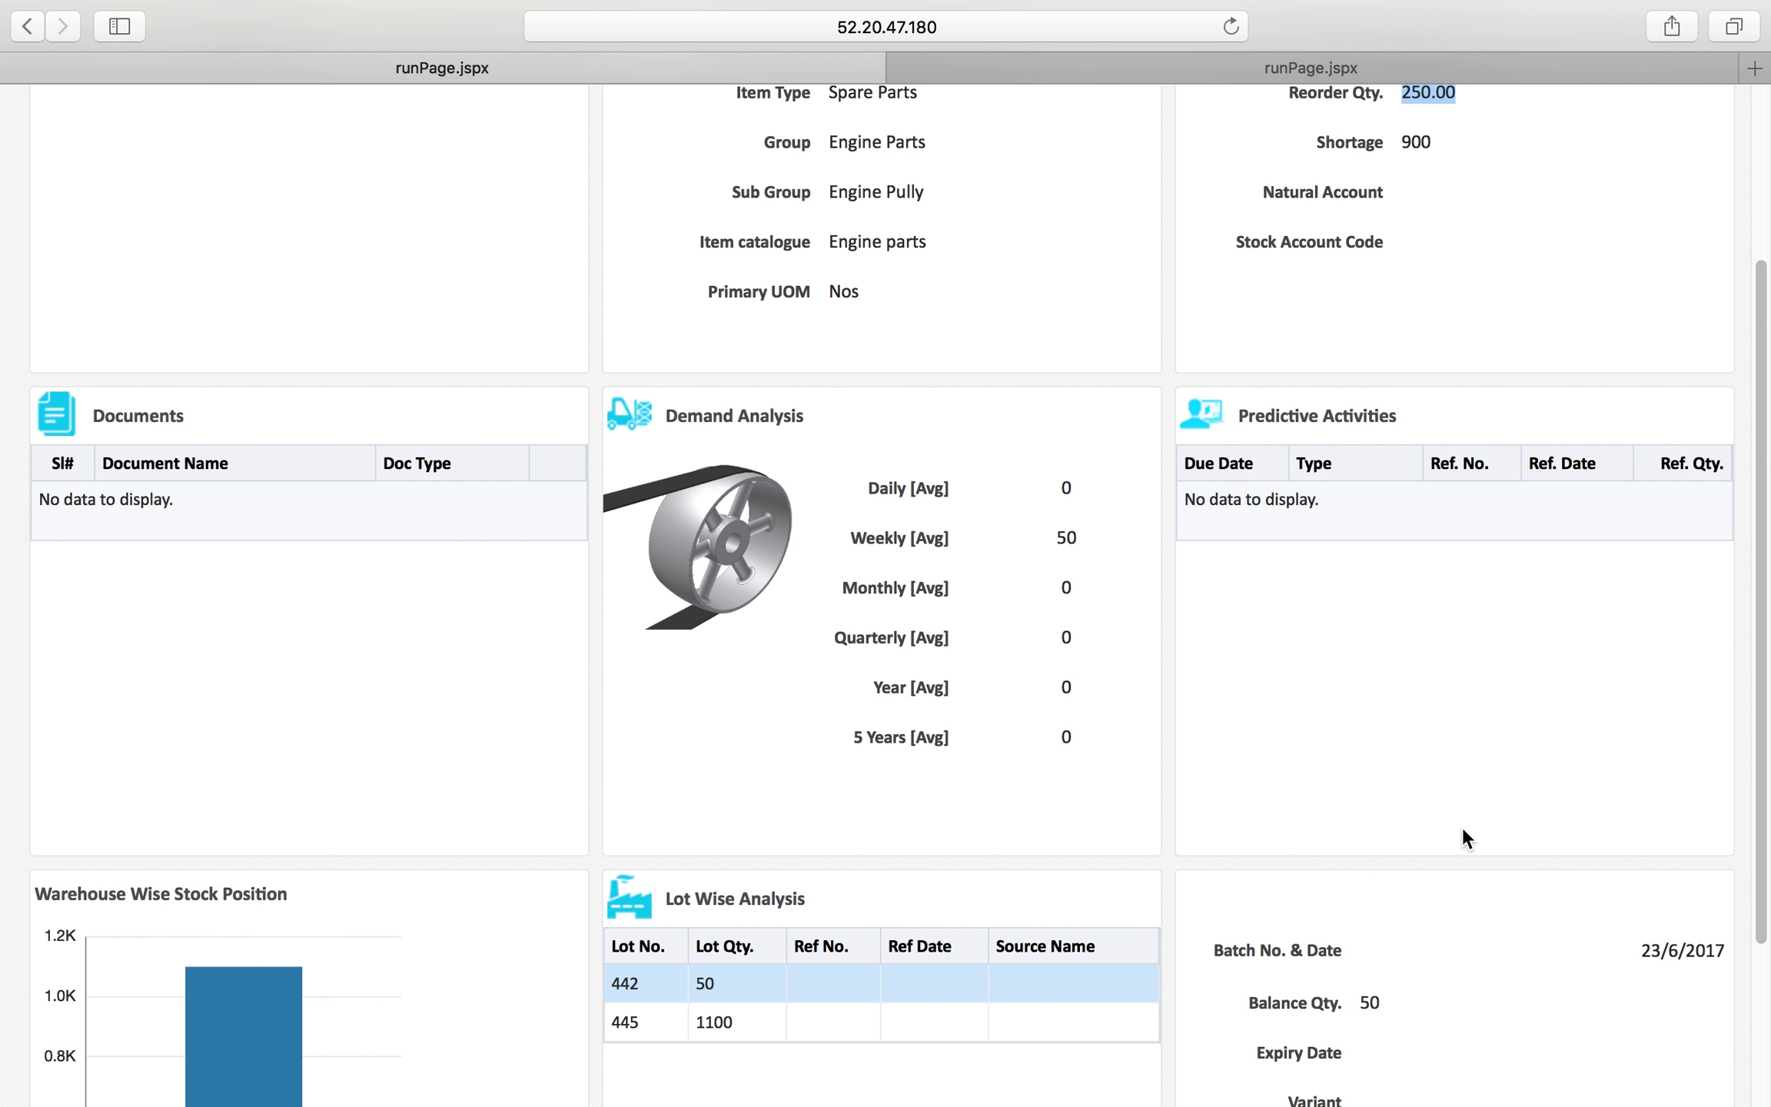
{"action": "scroll", "coordinate": [1463, 827], "scroll_direction": "up", "scroll_amount": 4}
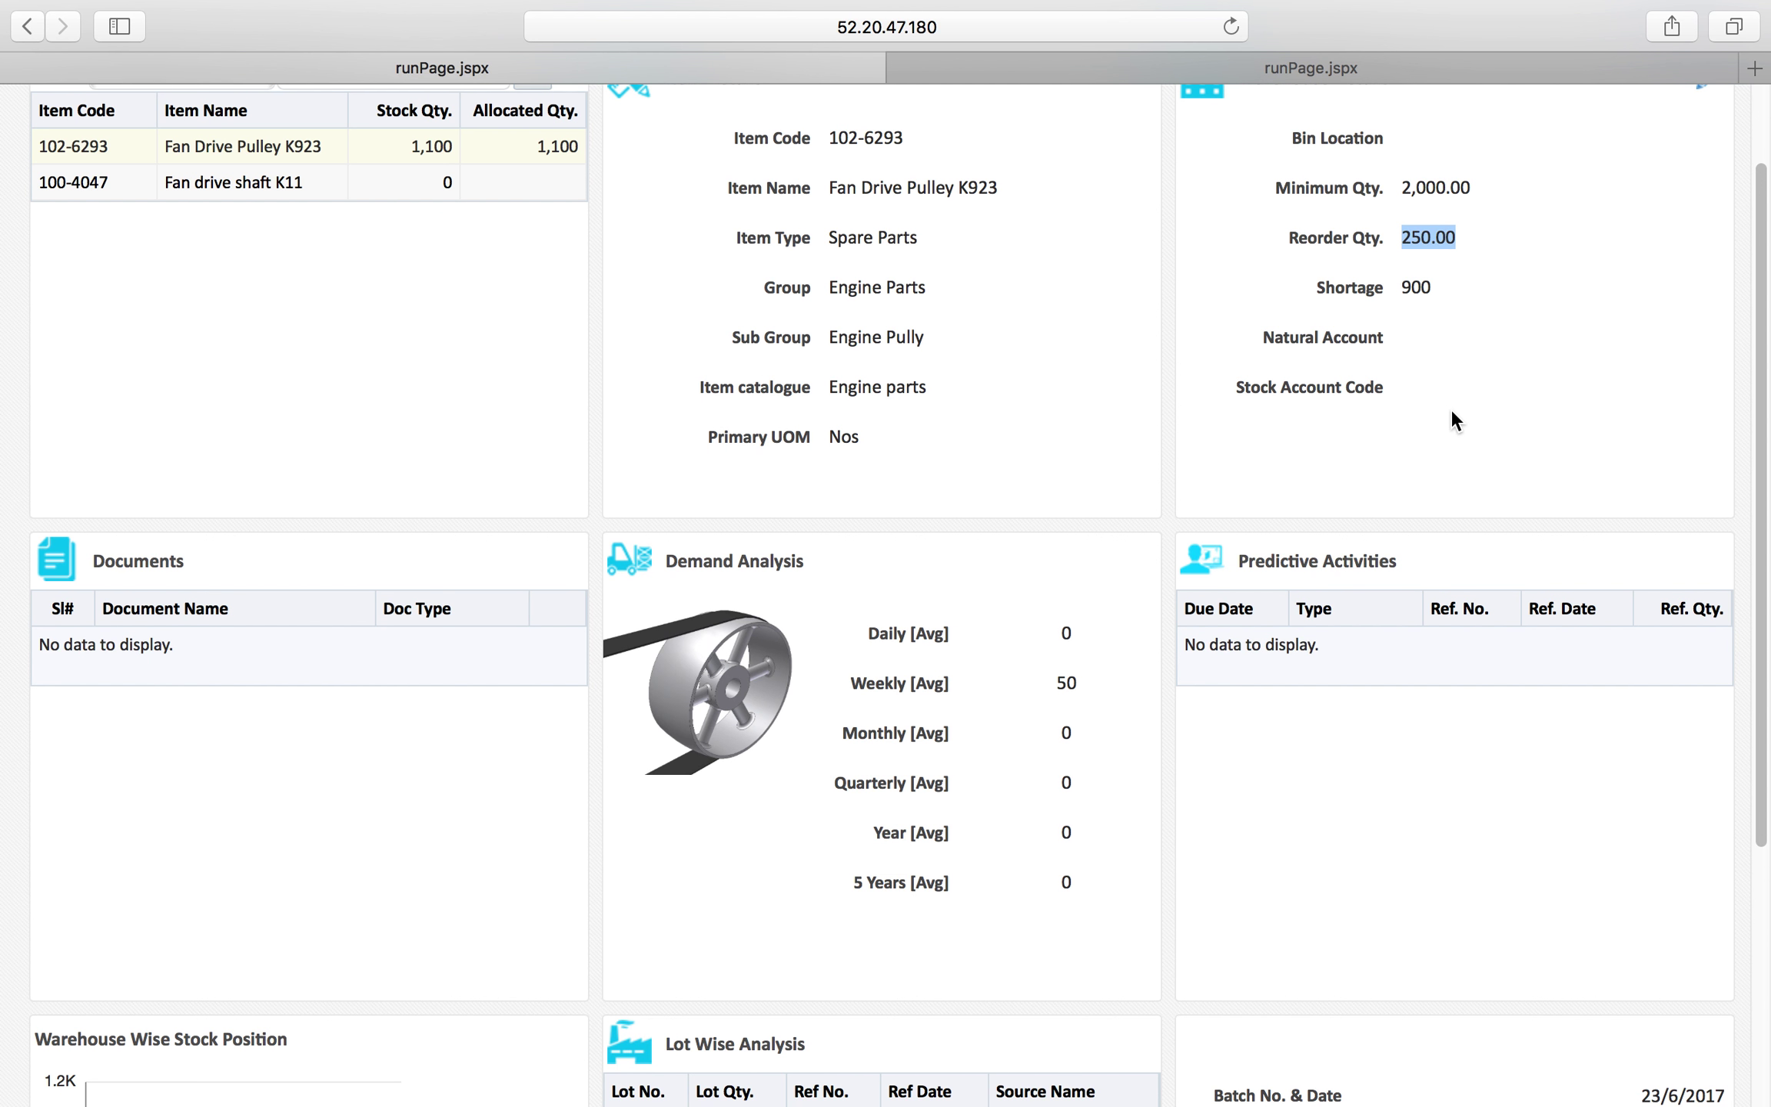
{"action": "scroll", "coordinate": [1451, 412], "scroll_direction": "up", "scroll_amount": 3}
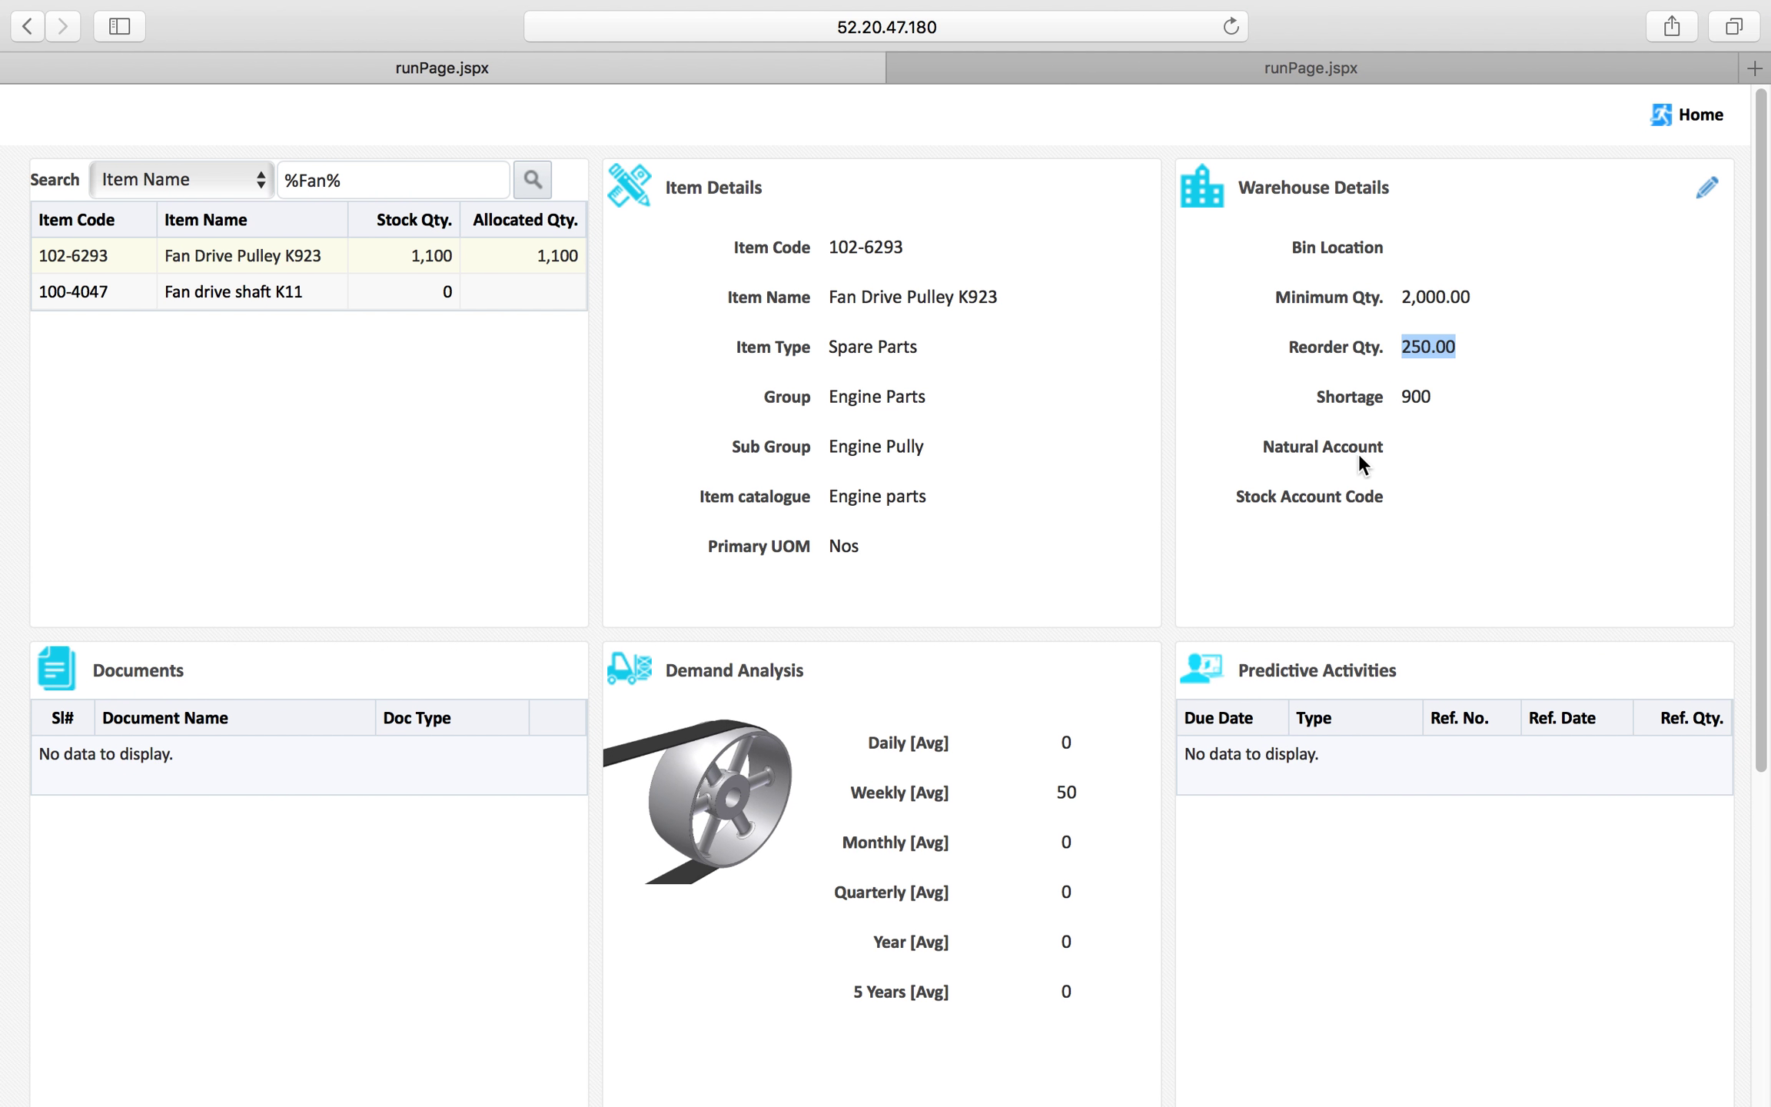
{"action": "left_click", "coordinate": [1319, 347]}
{"action": "left_click_drag", "start_coordinate": [1282, 299], "coordinate": [1487, 343]}
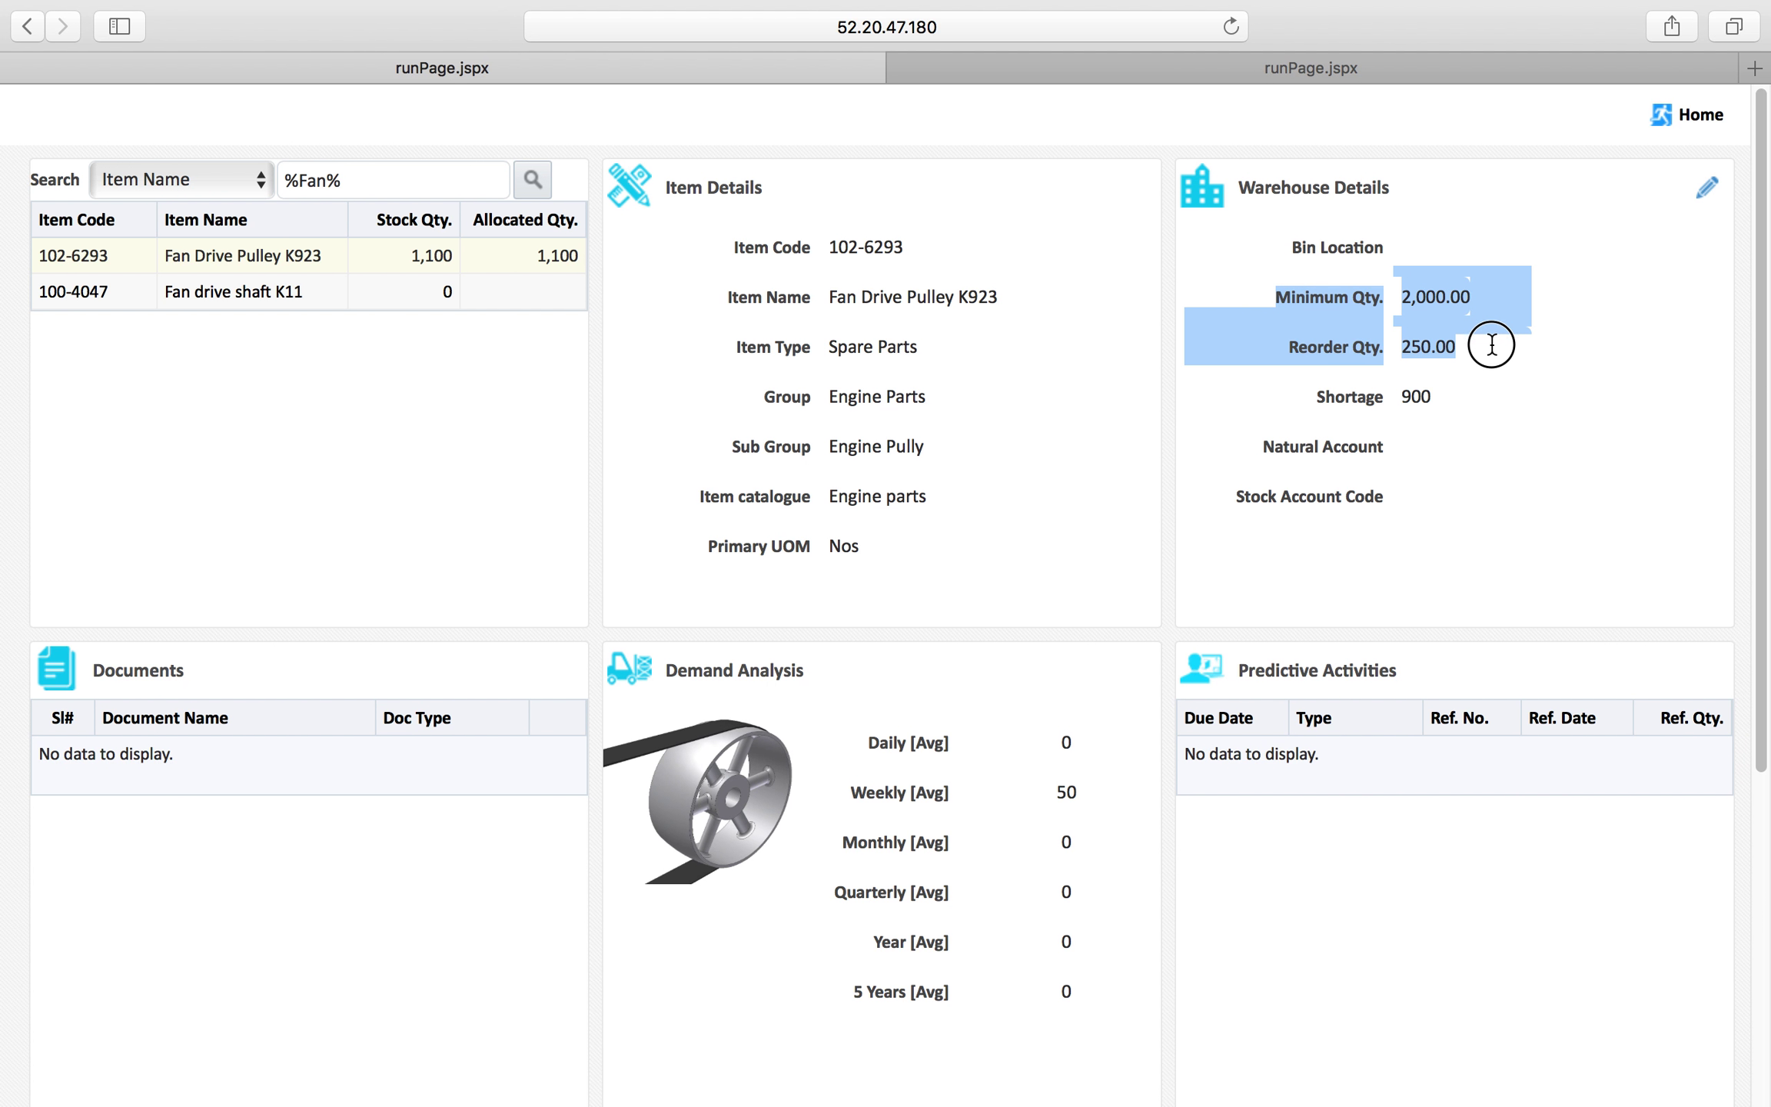
{"action": "left_click", "coordinate": [1511, 392]}
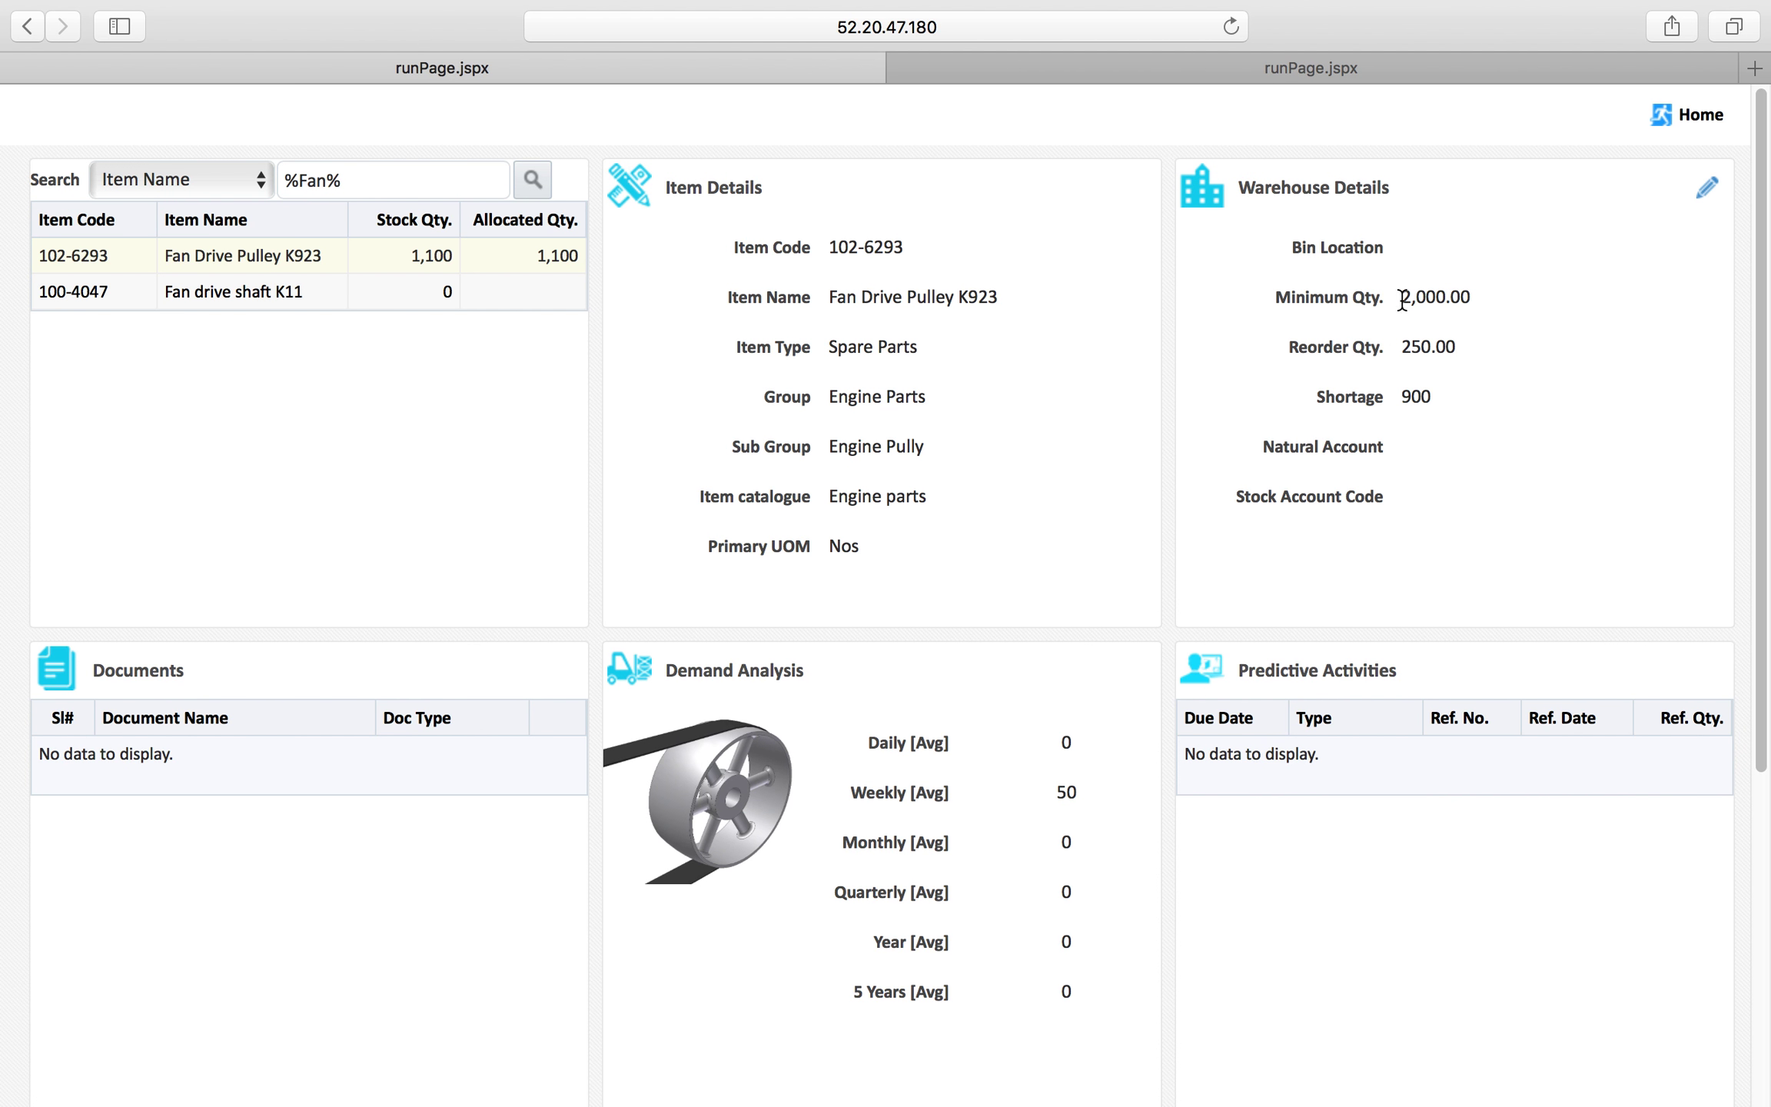
{"action": "left_click_drag", "start_coordinate": [1402, 298], "coordinate": [1473, 303]}
{"action": "left_click", "coordinate": [1041, 67]}
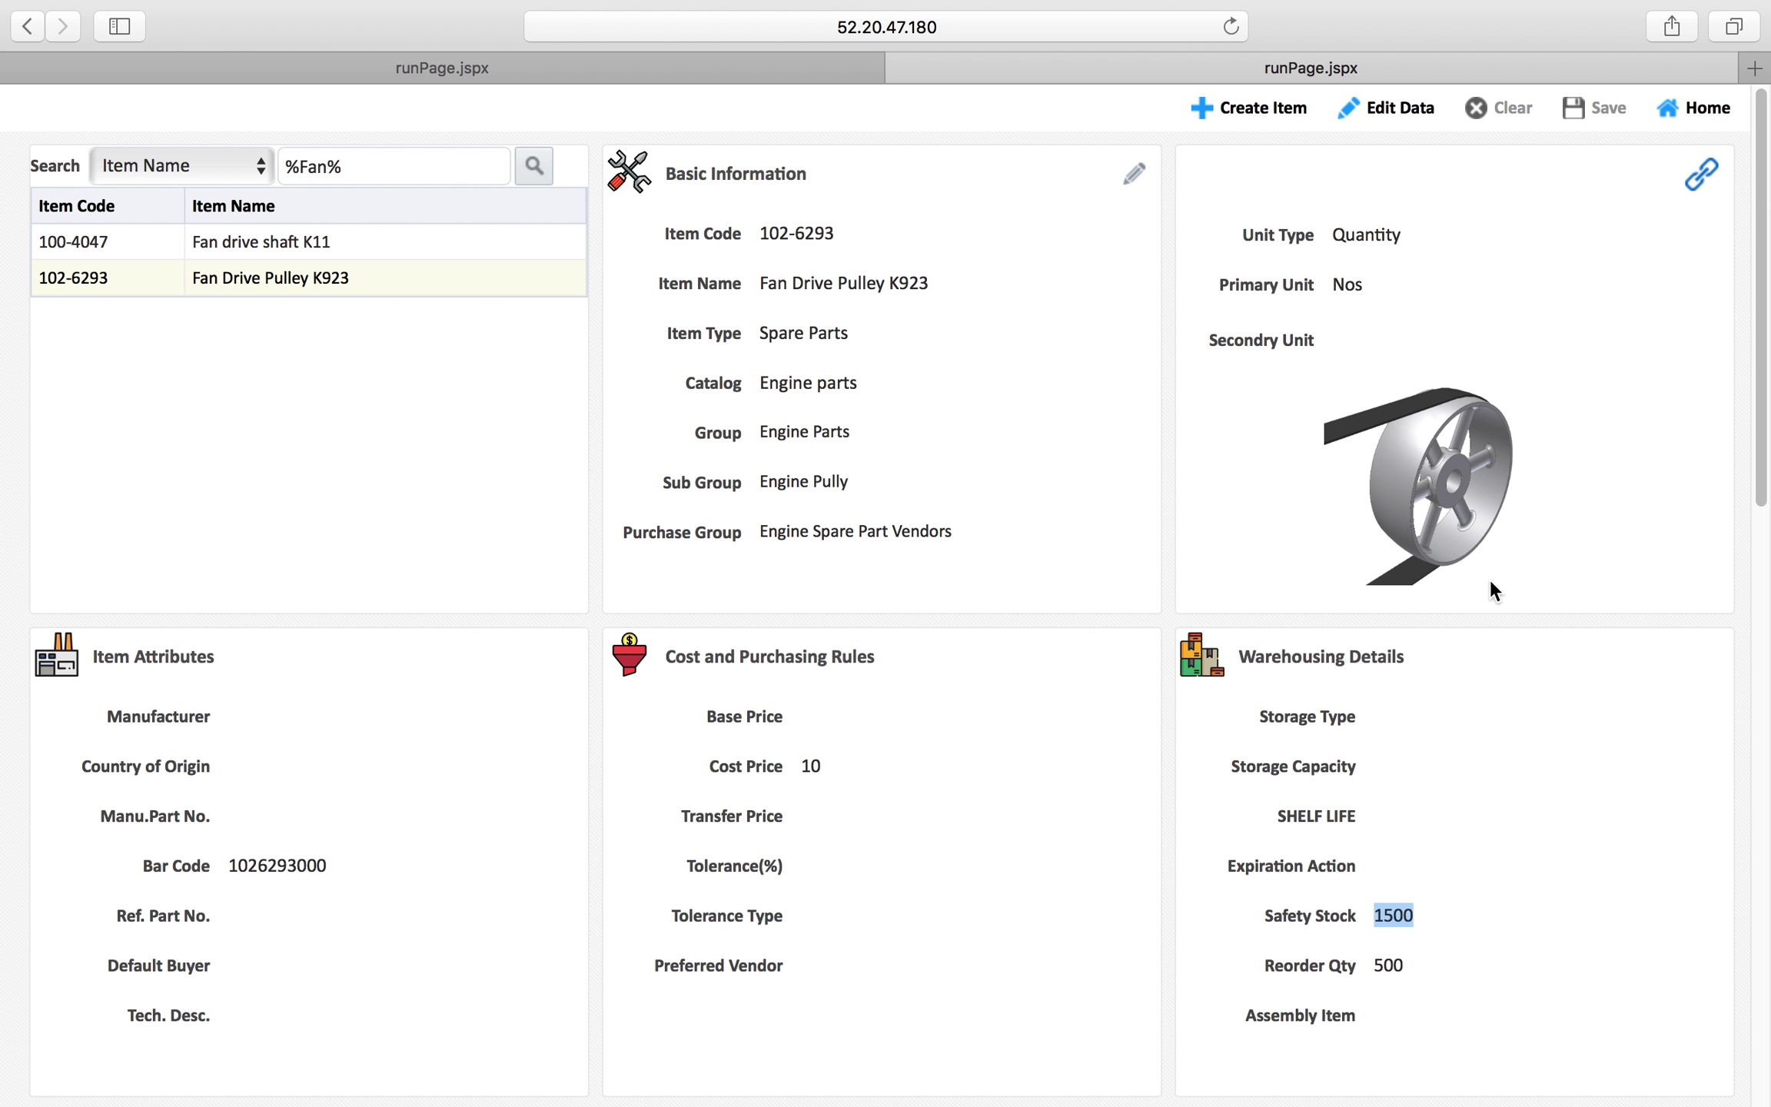
{"action": "left_click", "coordinate": [1391, 918]}
{"action": "double_click", "coordinate": [1476, 919]}
{"action": "left_click", "coordinate": [467, 68]}
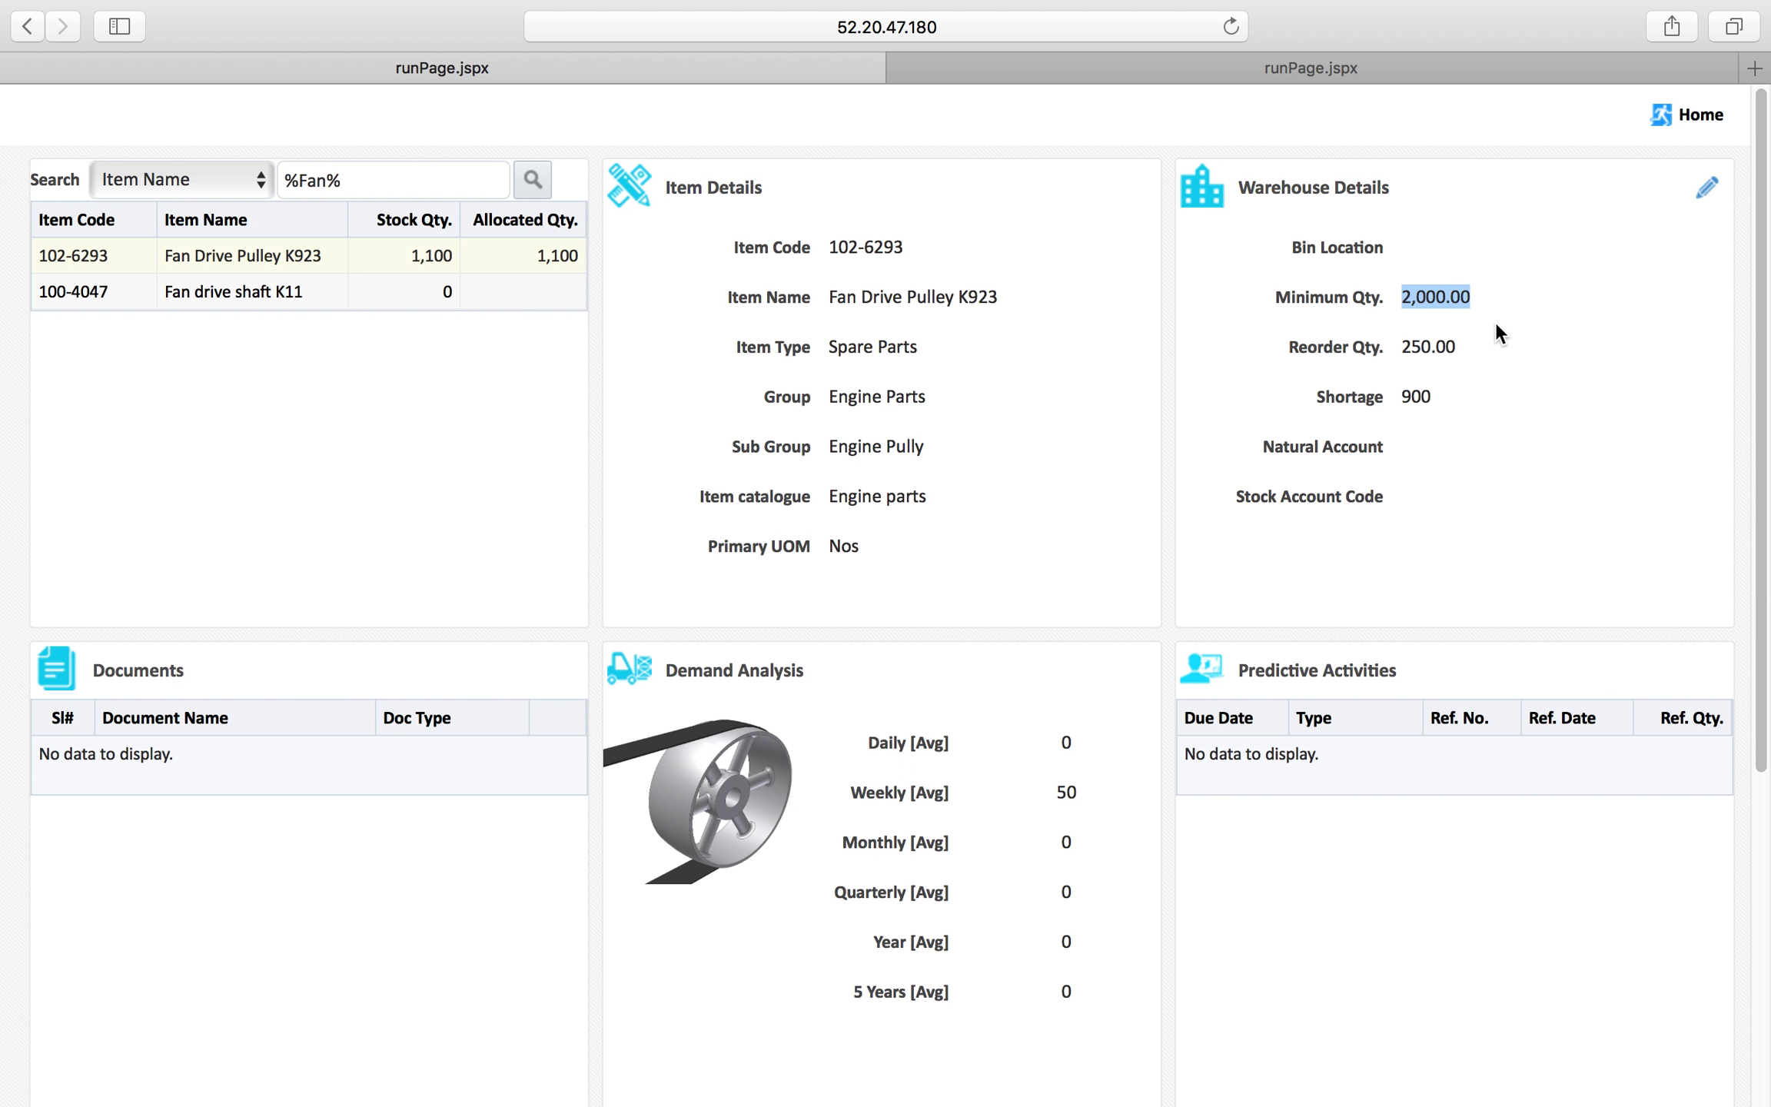
Step: Open the pulley's Warehouse Details dialog for editing and move it up and left
{"action": "left_click", "coordinate": [1708, 188]}
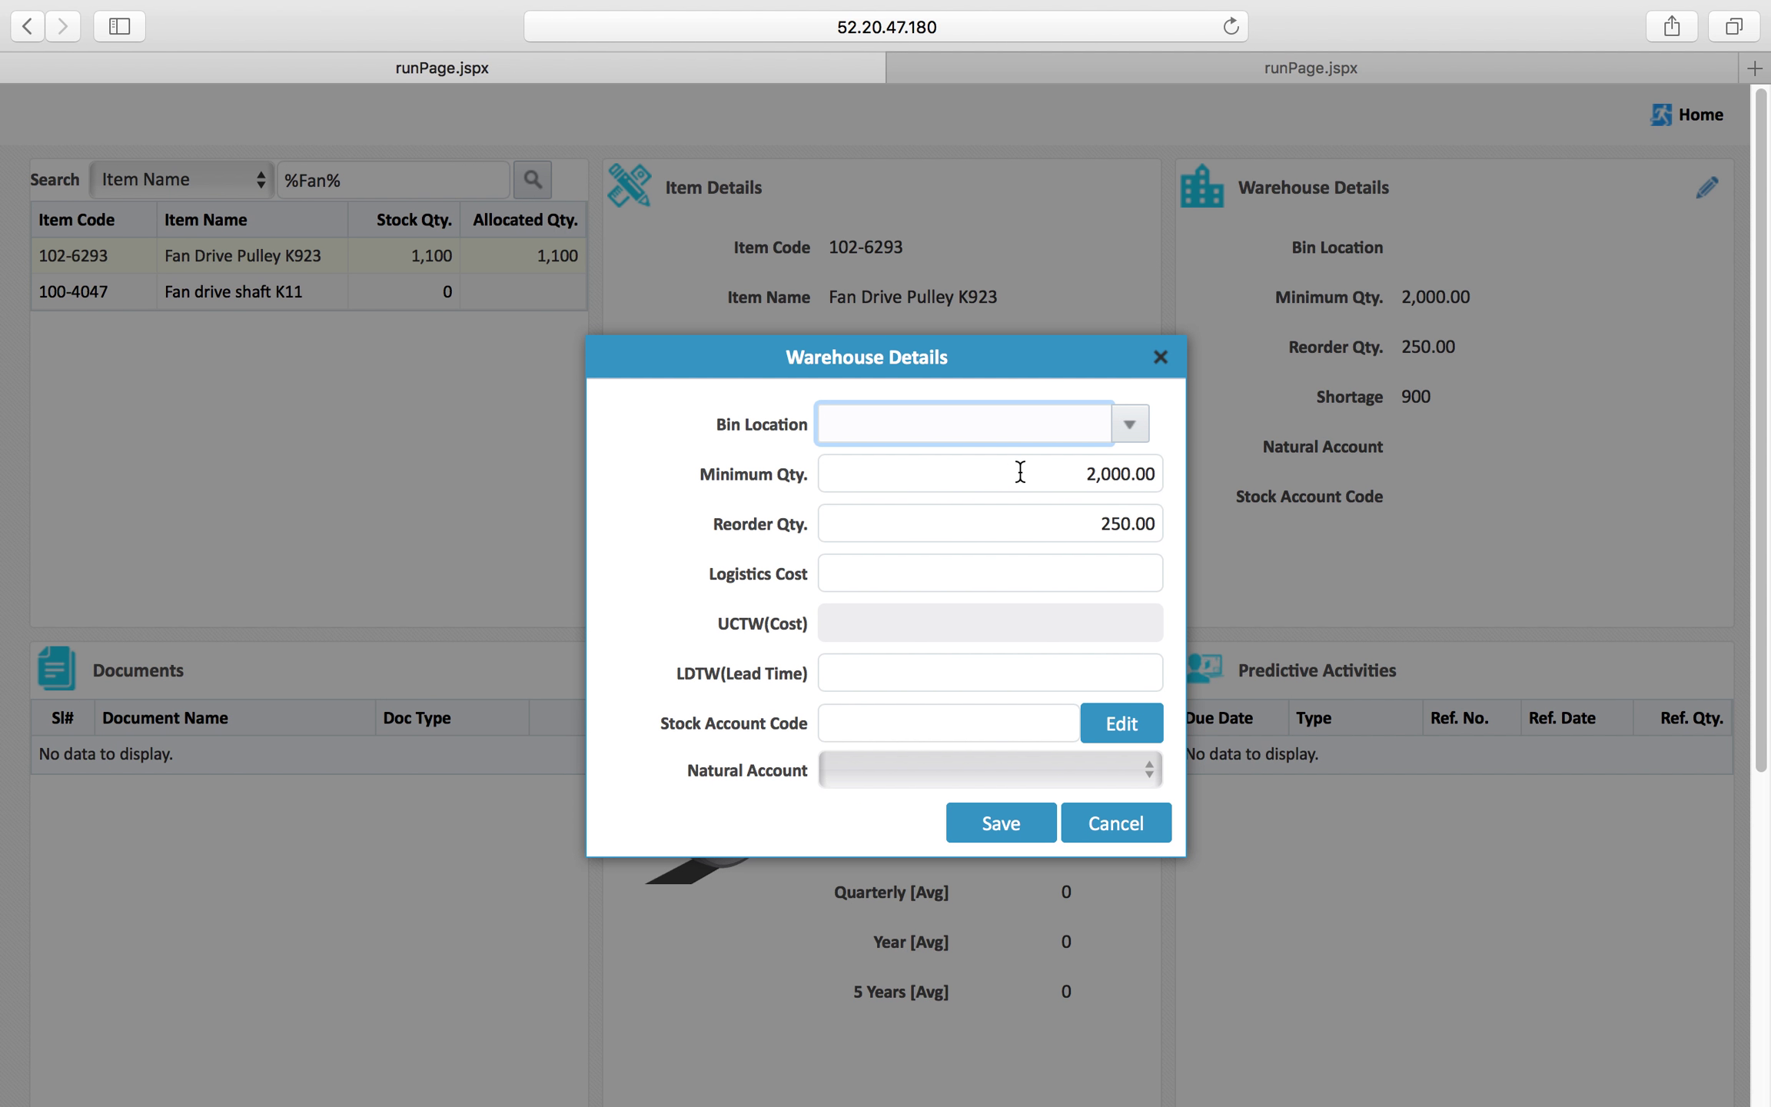
{"action": "left_click", "coordinate": [1161, 474]}
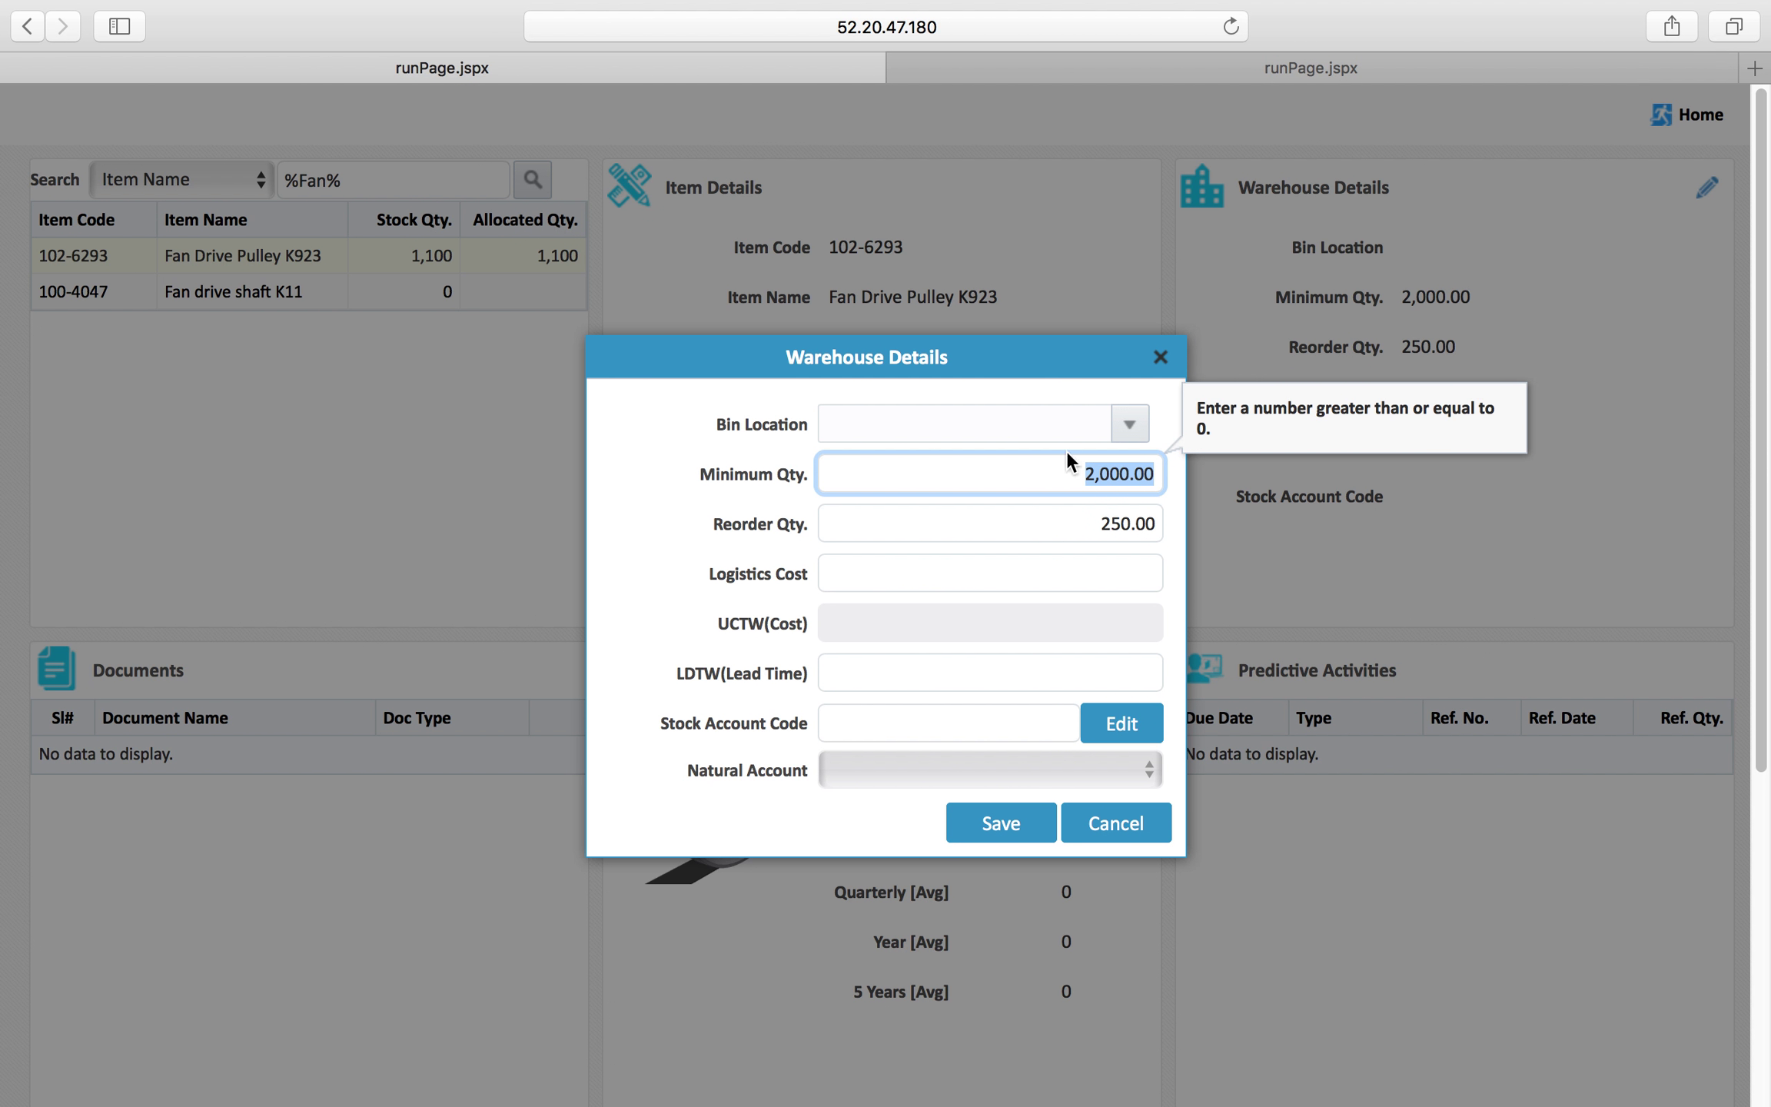
{"action": "left_click_drag", "start_coordinate": [1007, 362], "coordinate": [793, 255]}
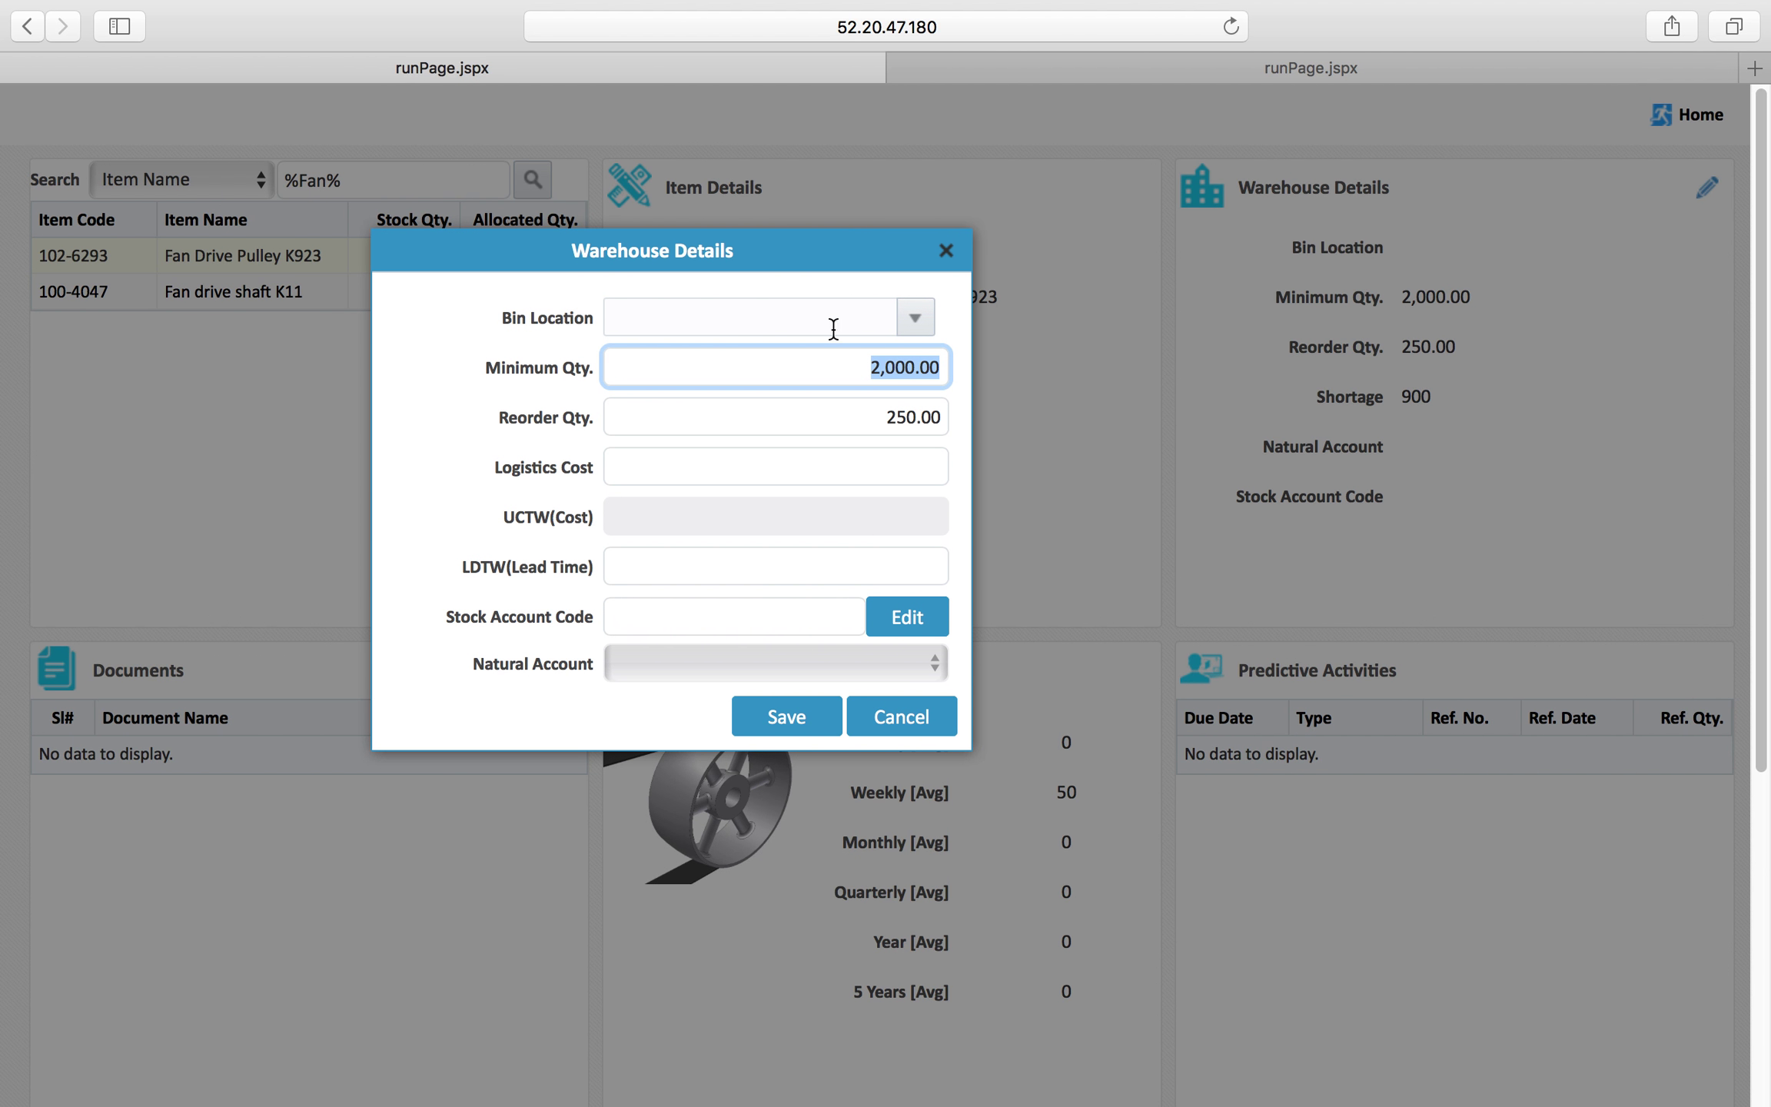
{"action": "left_click", "coordinate": [913, 318]}
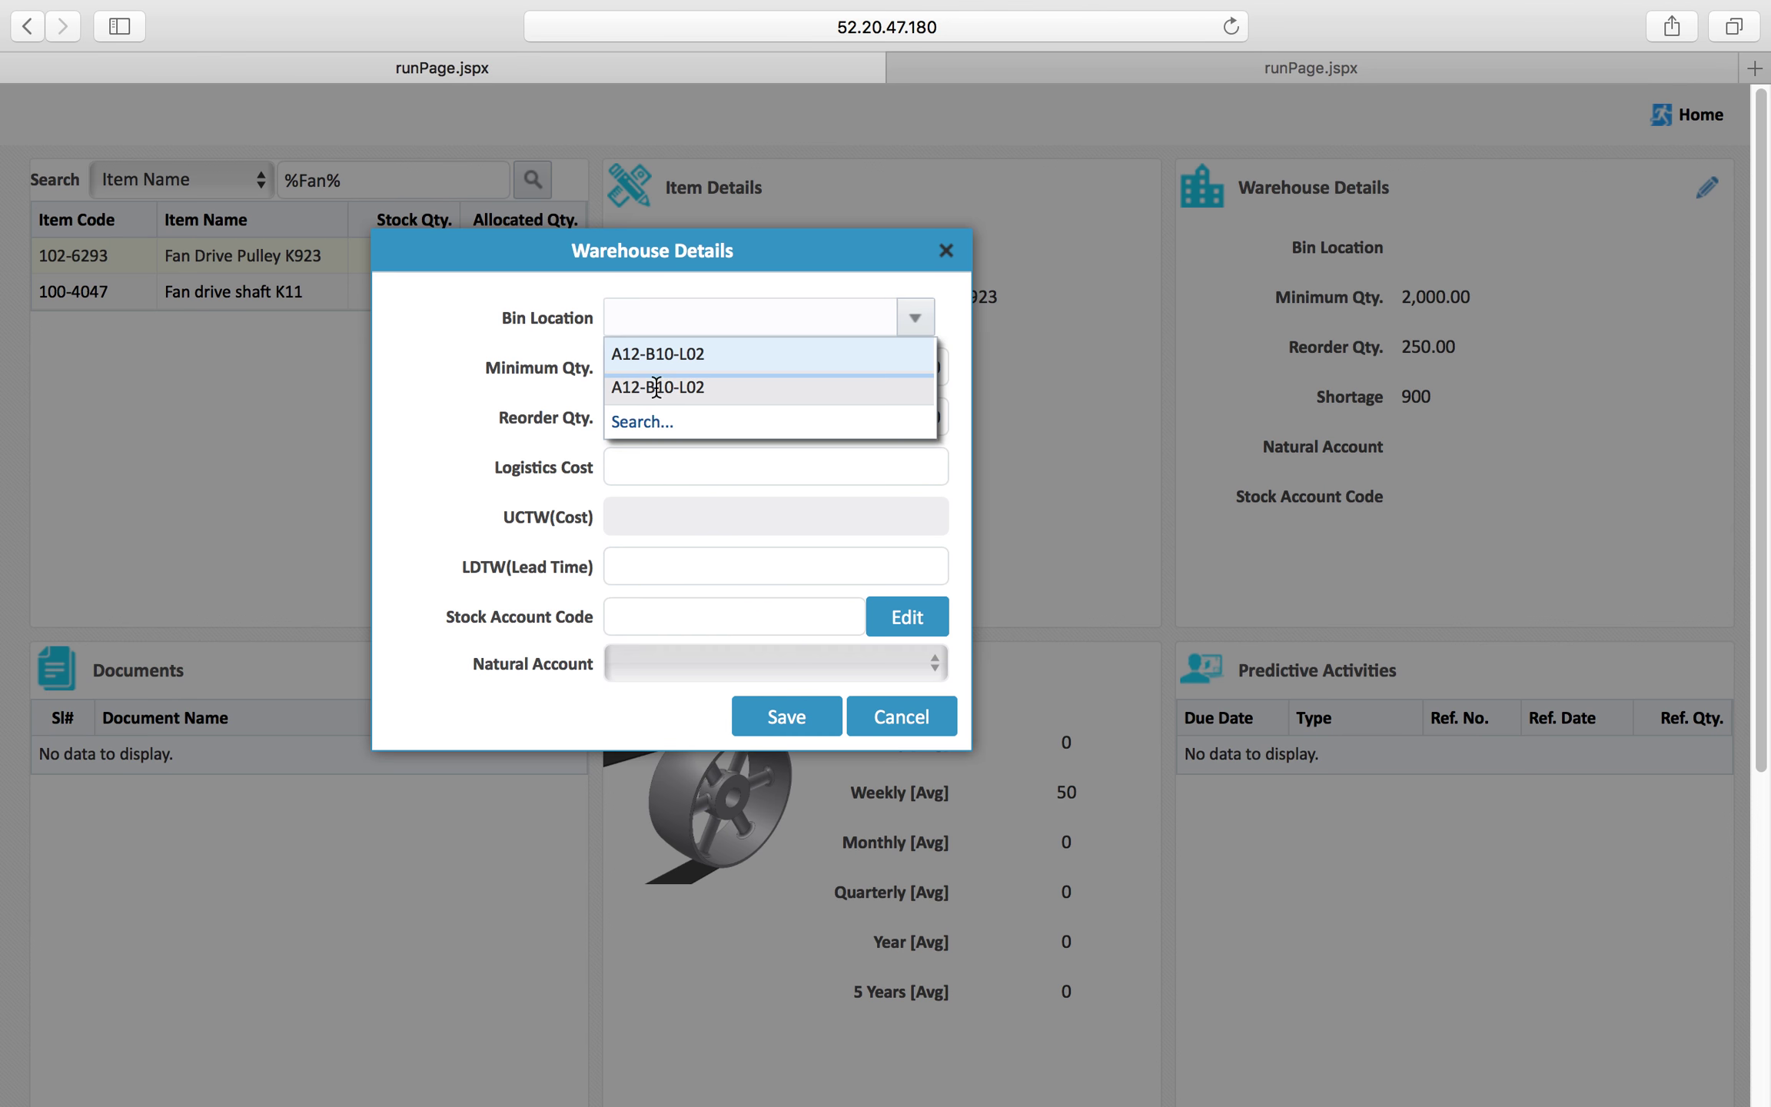
{"action": "left_click", "coordinate": [445, 424]}
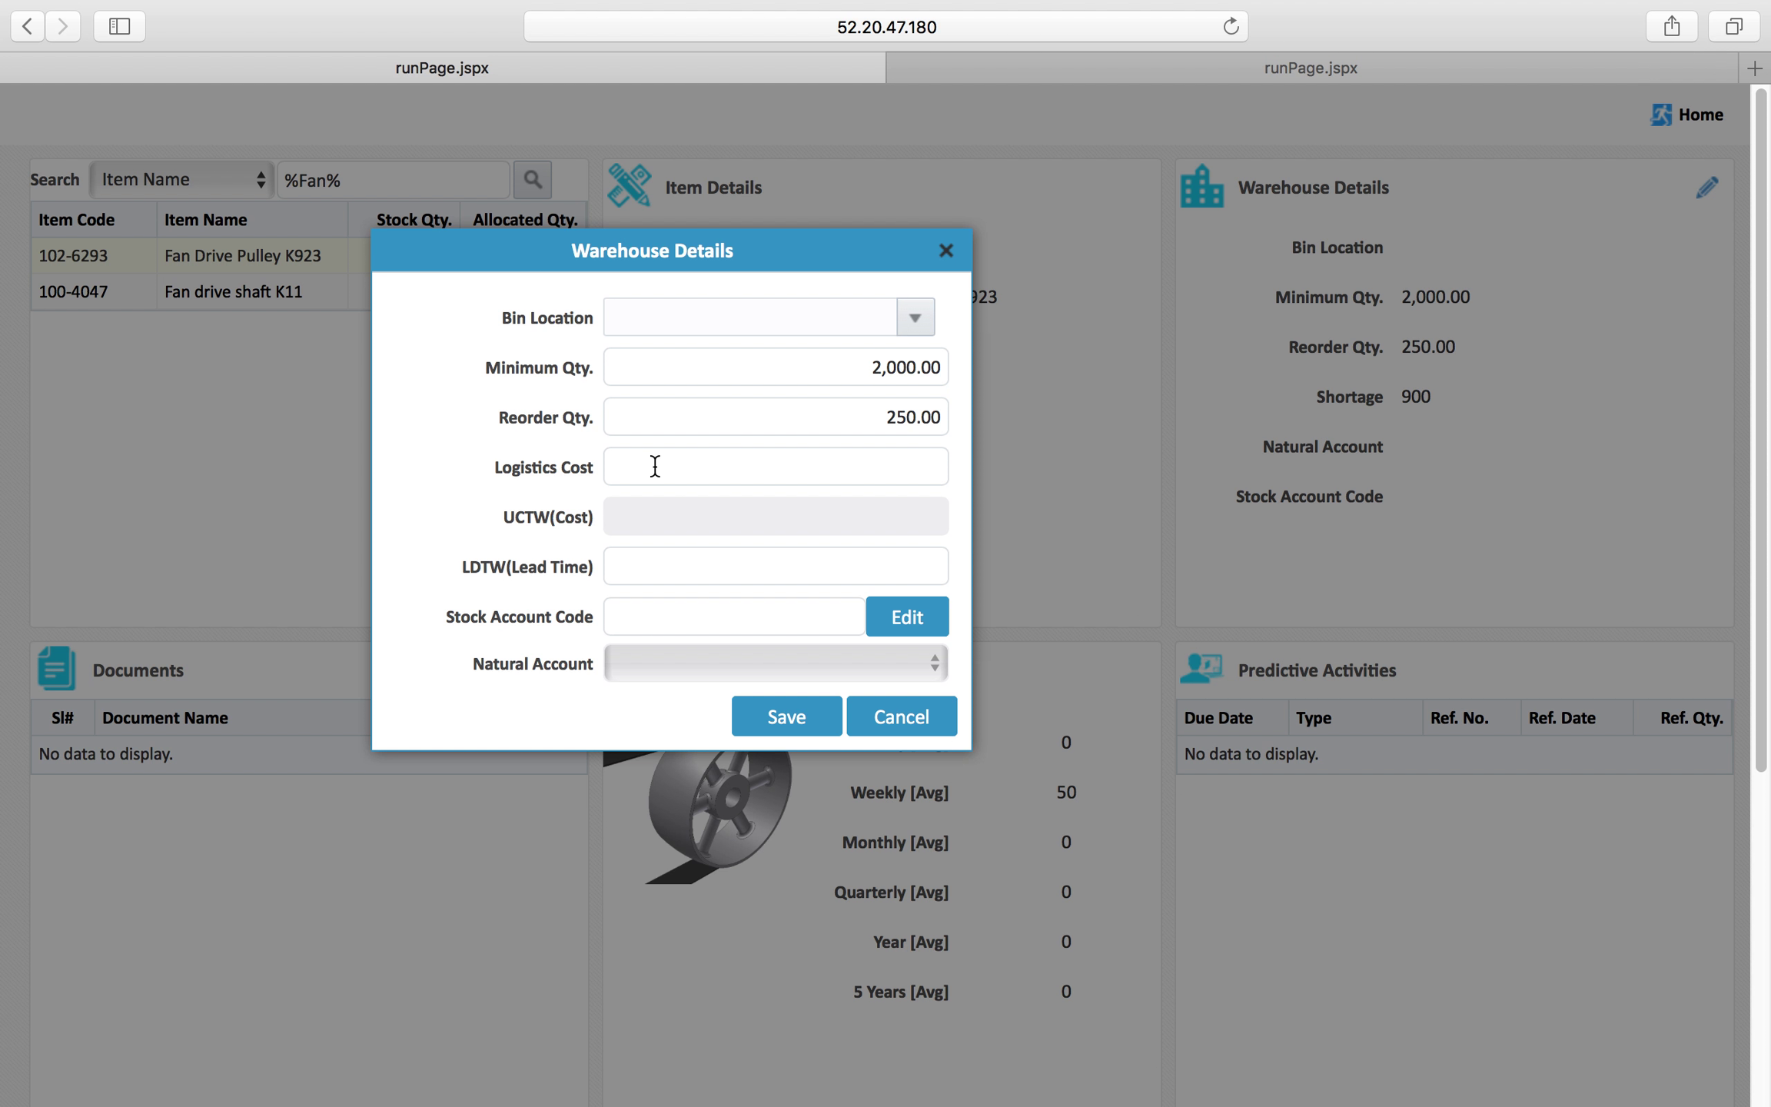
{"action": "left_click", "coordinate": [696, 466]}
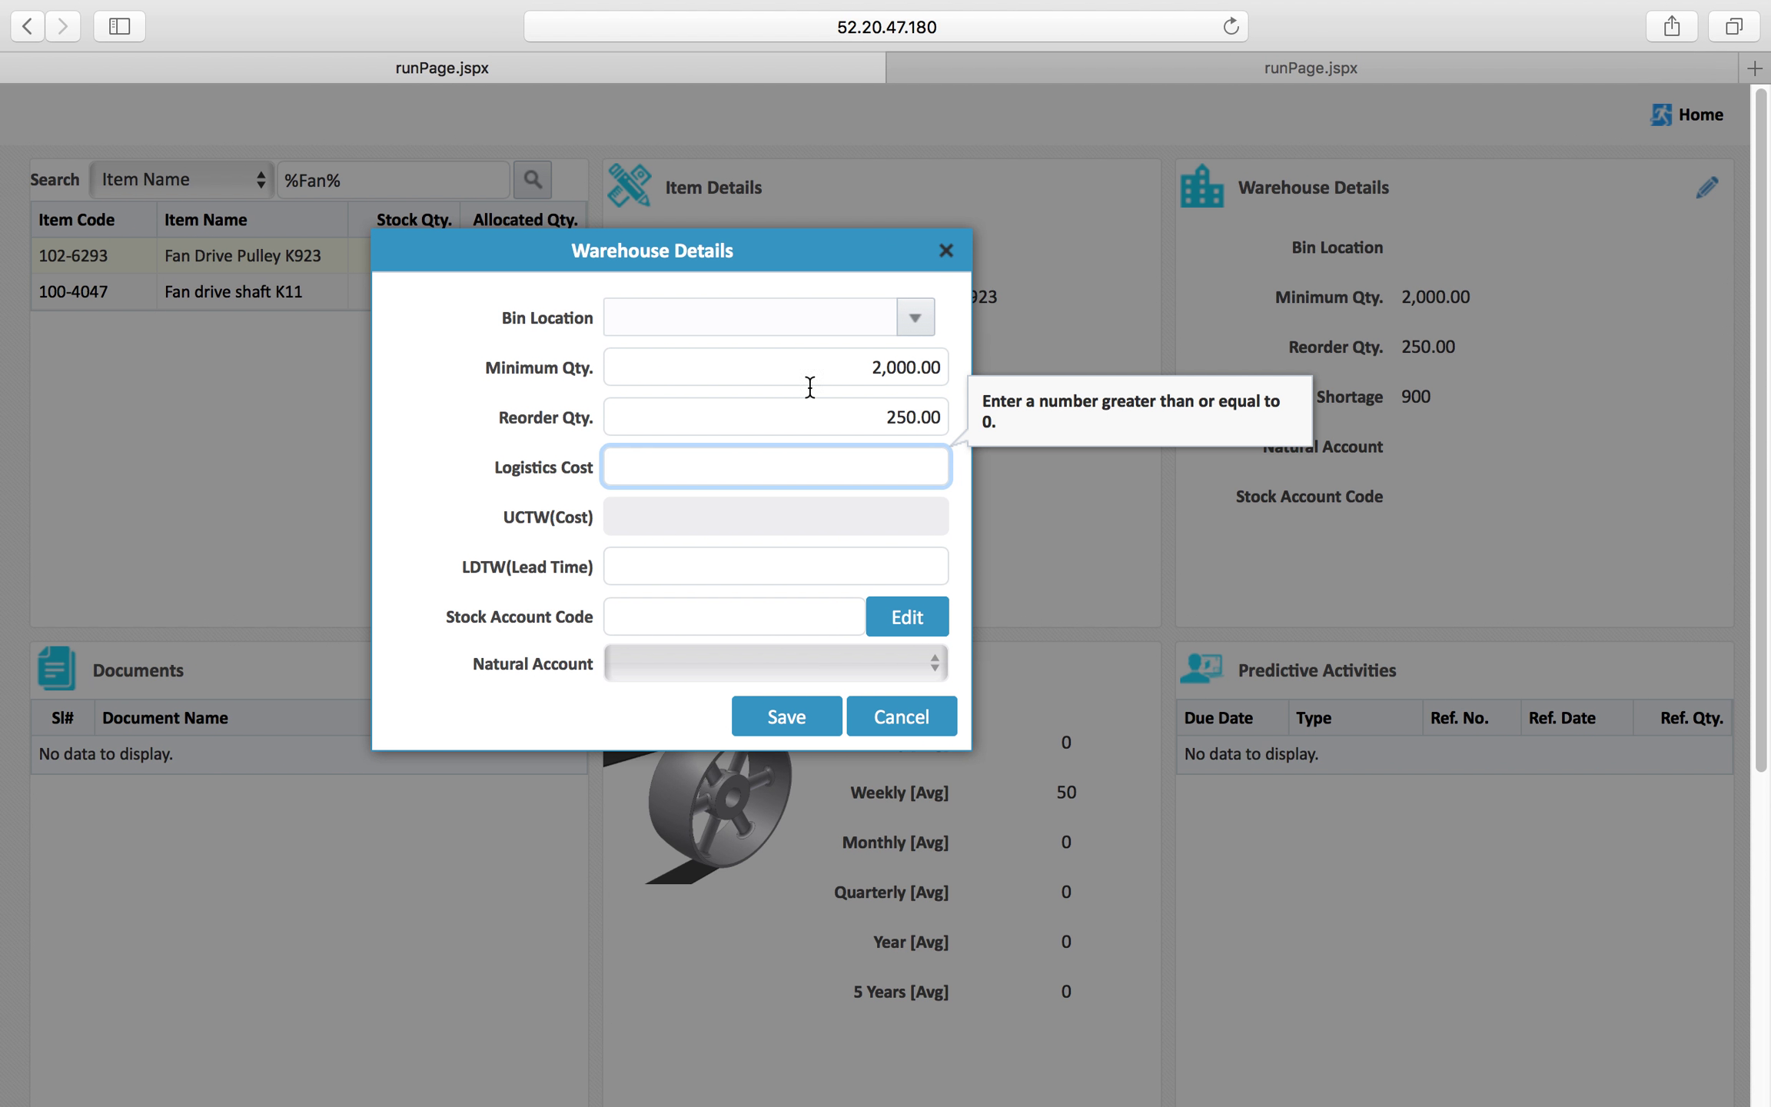
Step: Choose bin A12-B10-L02, enter Minimum Qty 1000 and replace Reorder Qty 250.00 with 300
{"action": "left_click", "coordinate": [915, 319]}
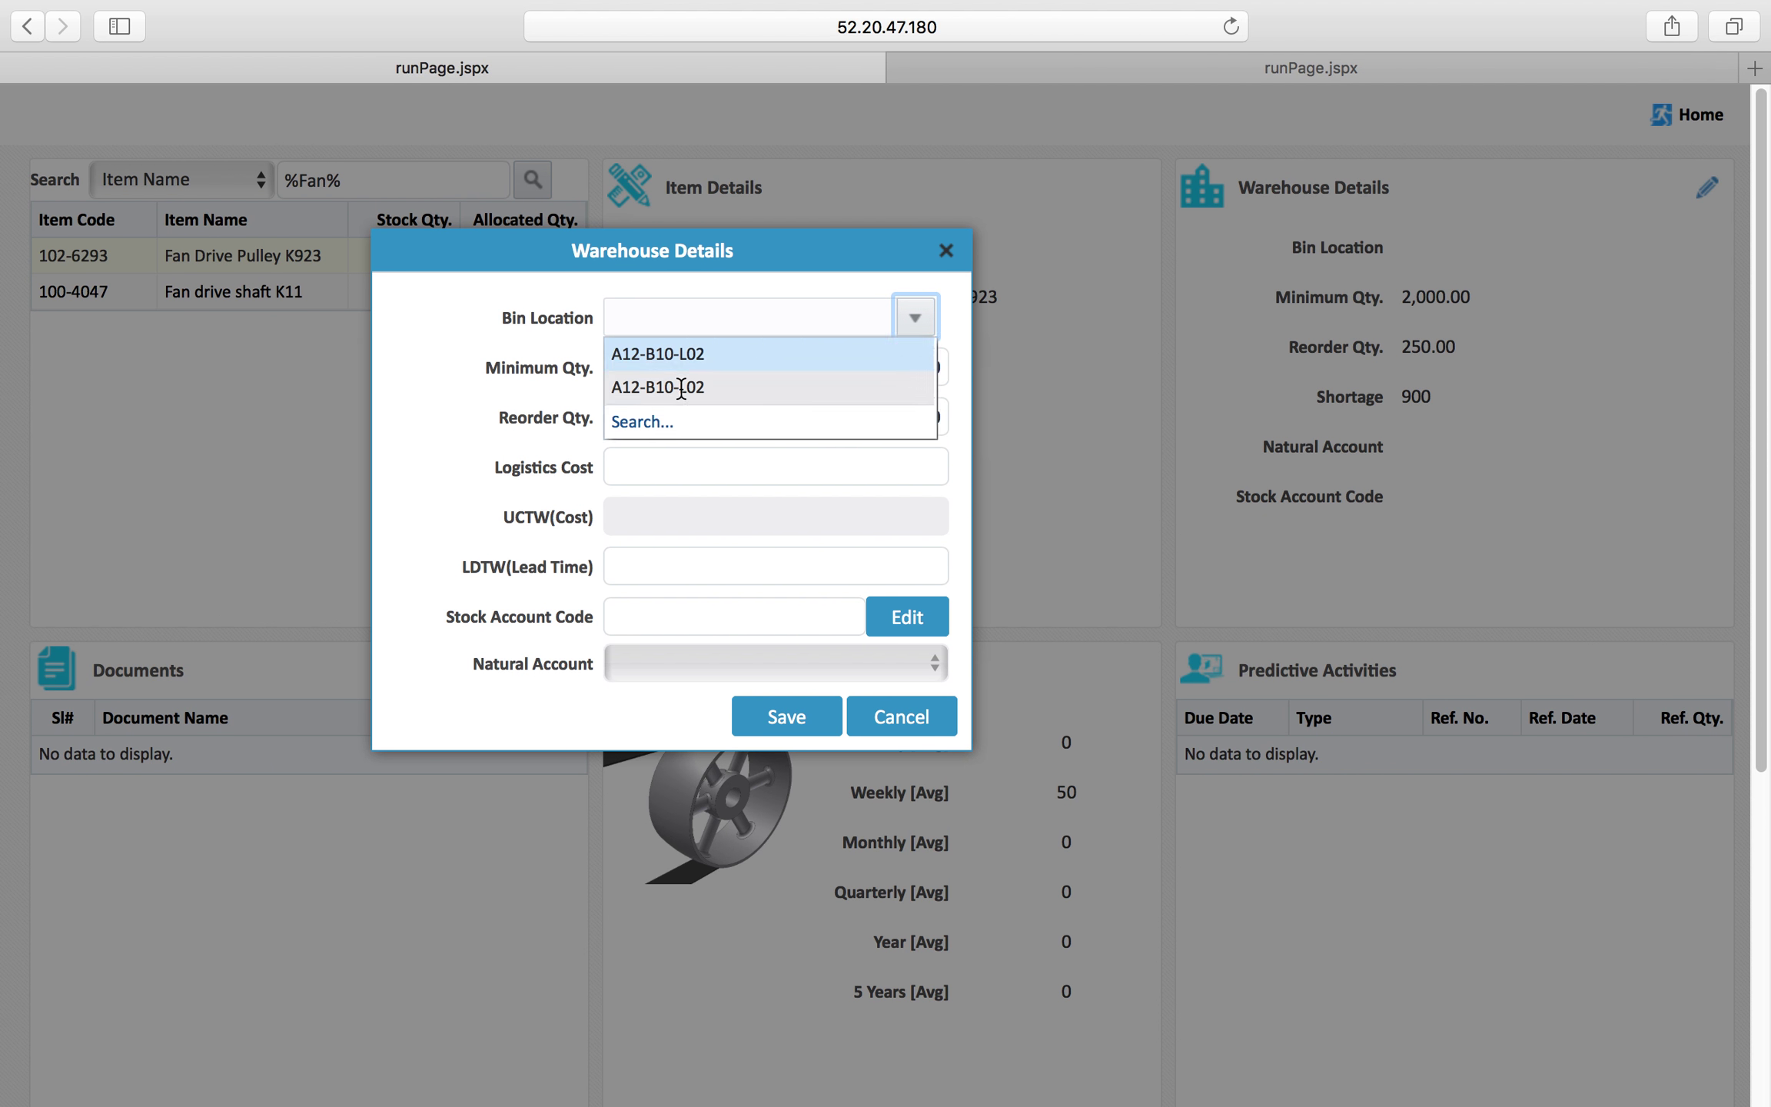
{"action": "left_click", "coordinate": [683, 354]}
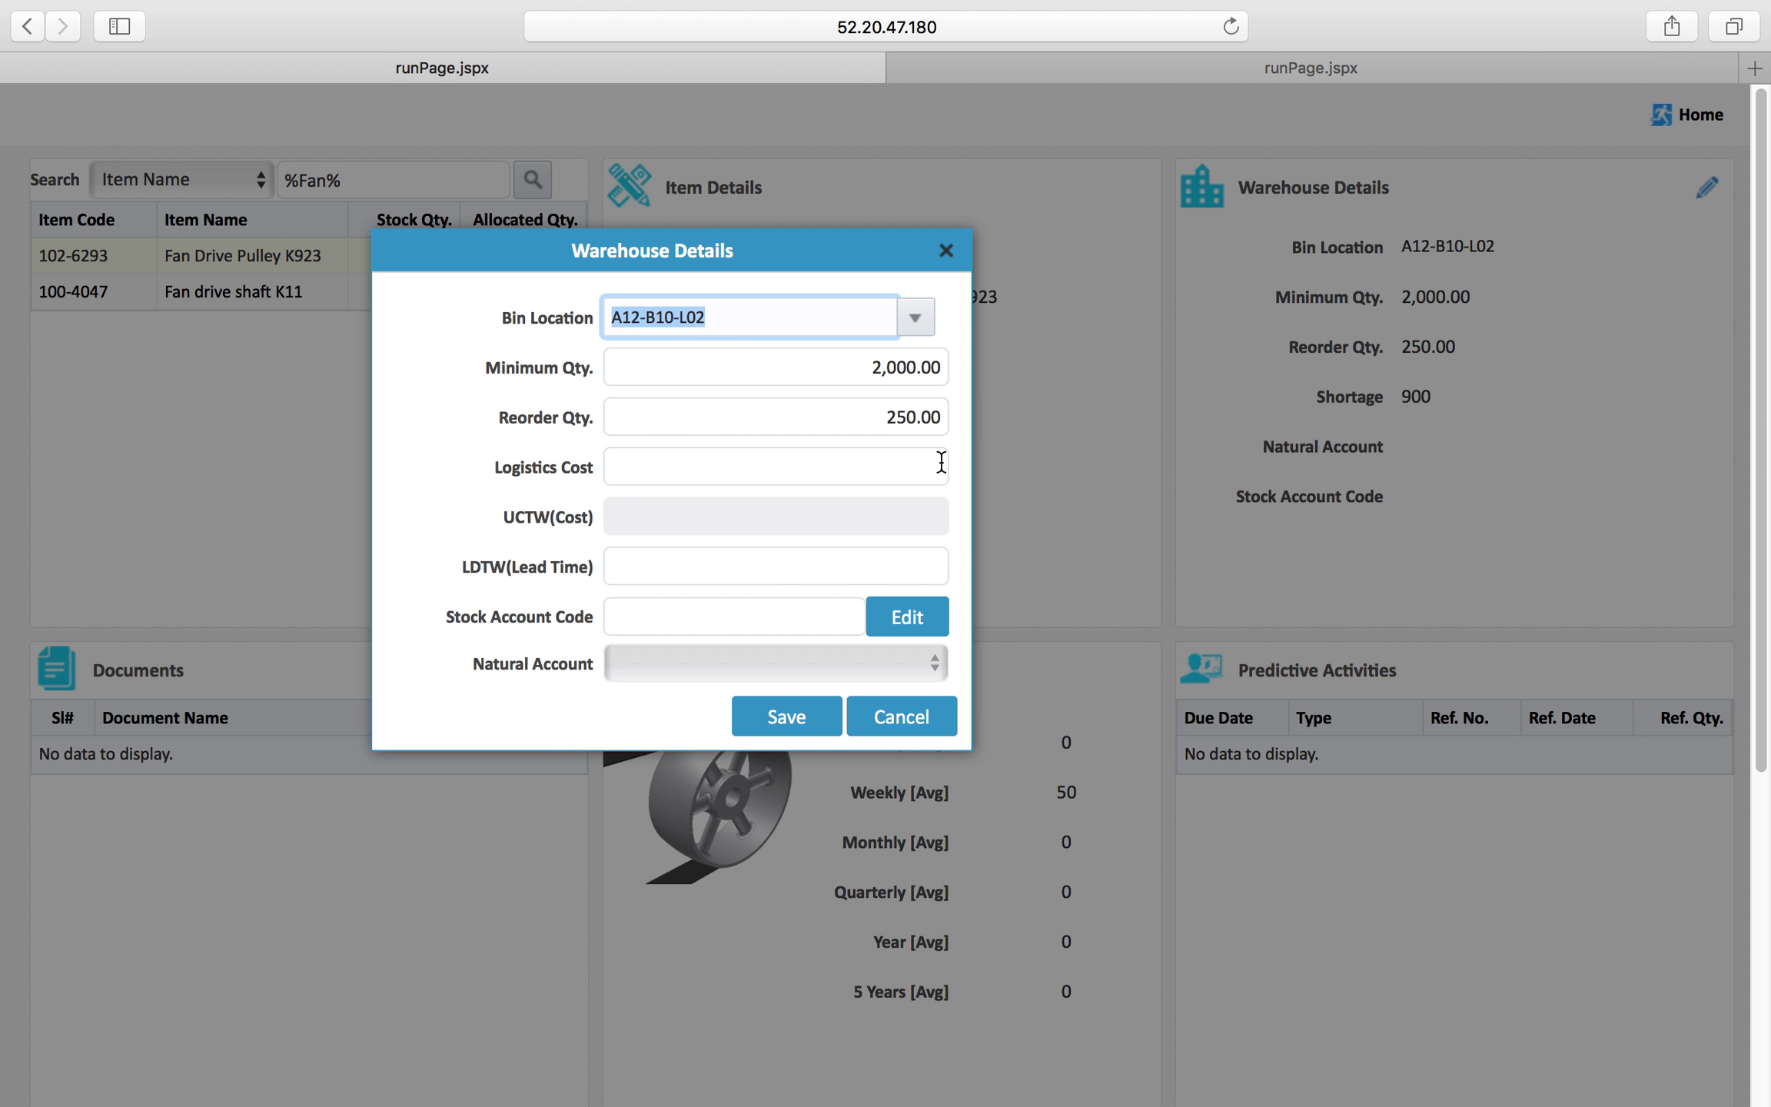
{"action": "left_click", "coordinate": [937, 373]}
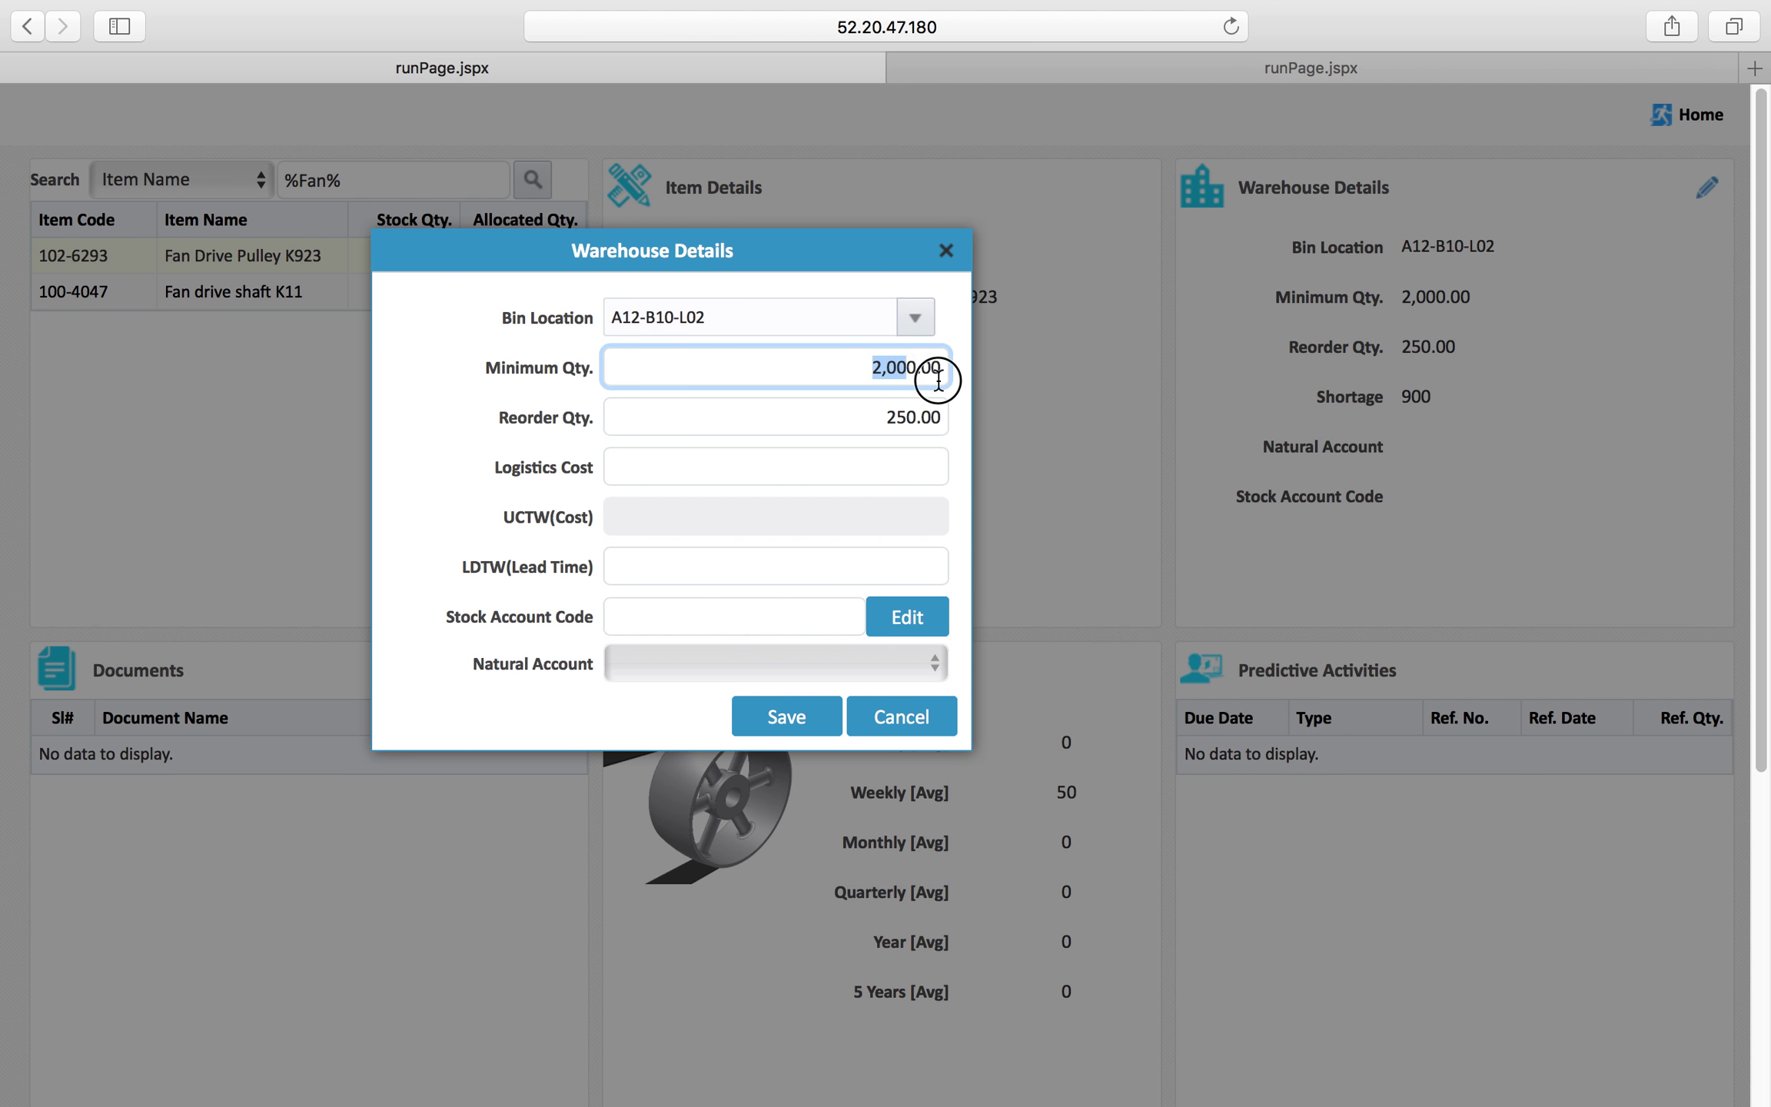
{"action": "type", "text": "1000"}
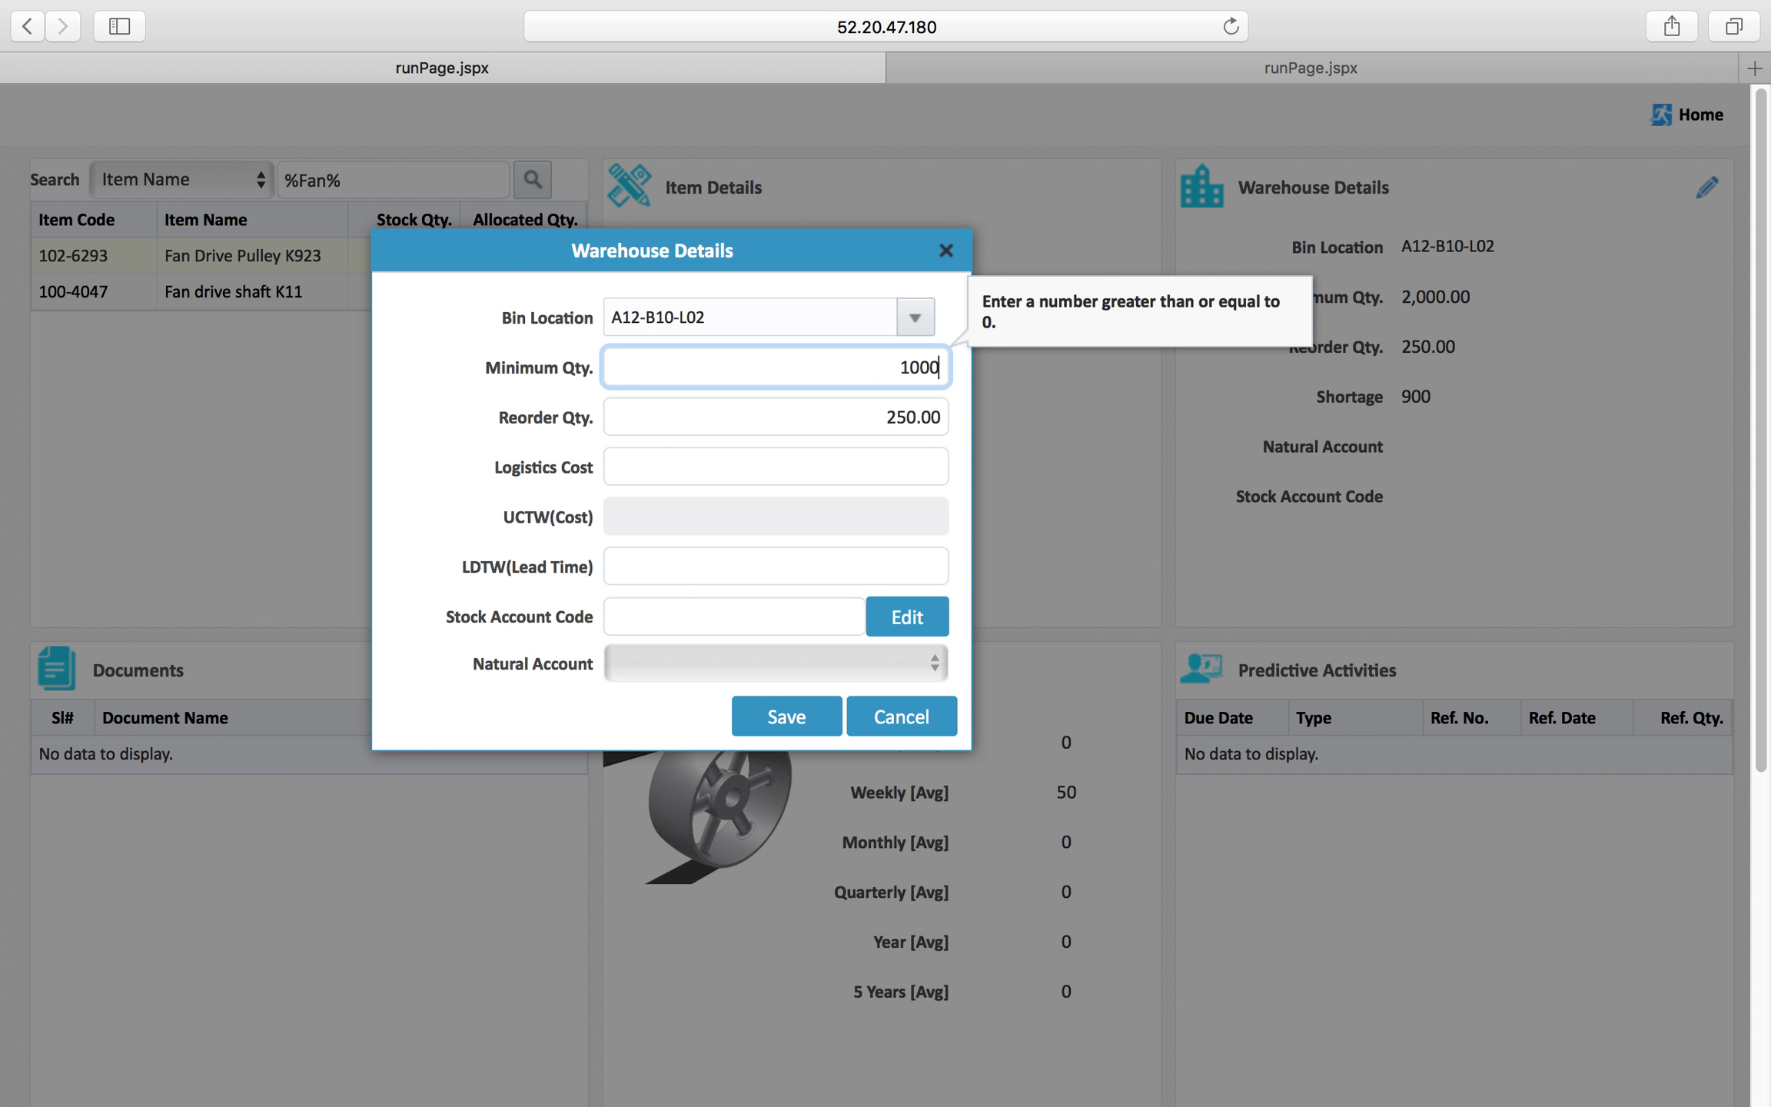
{"action": "left_click", "coordinate": [856, 415]}
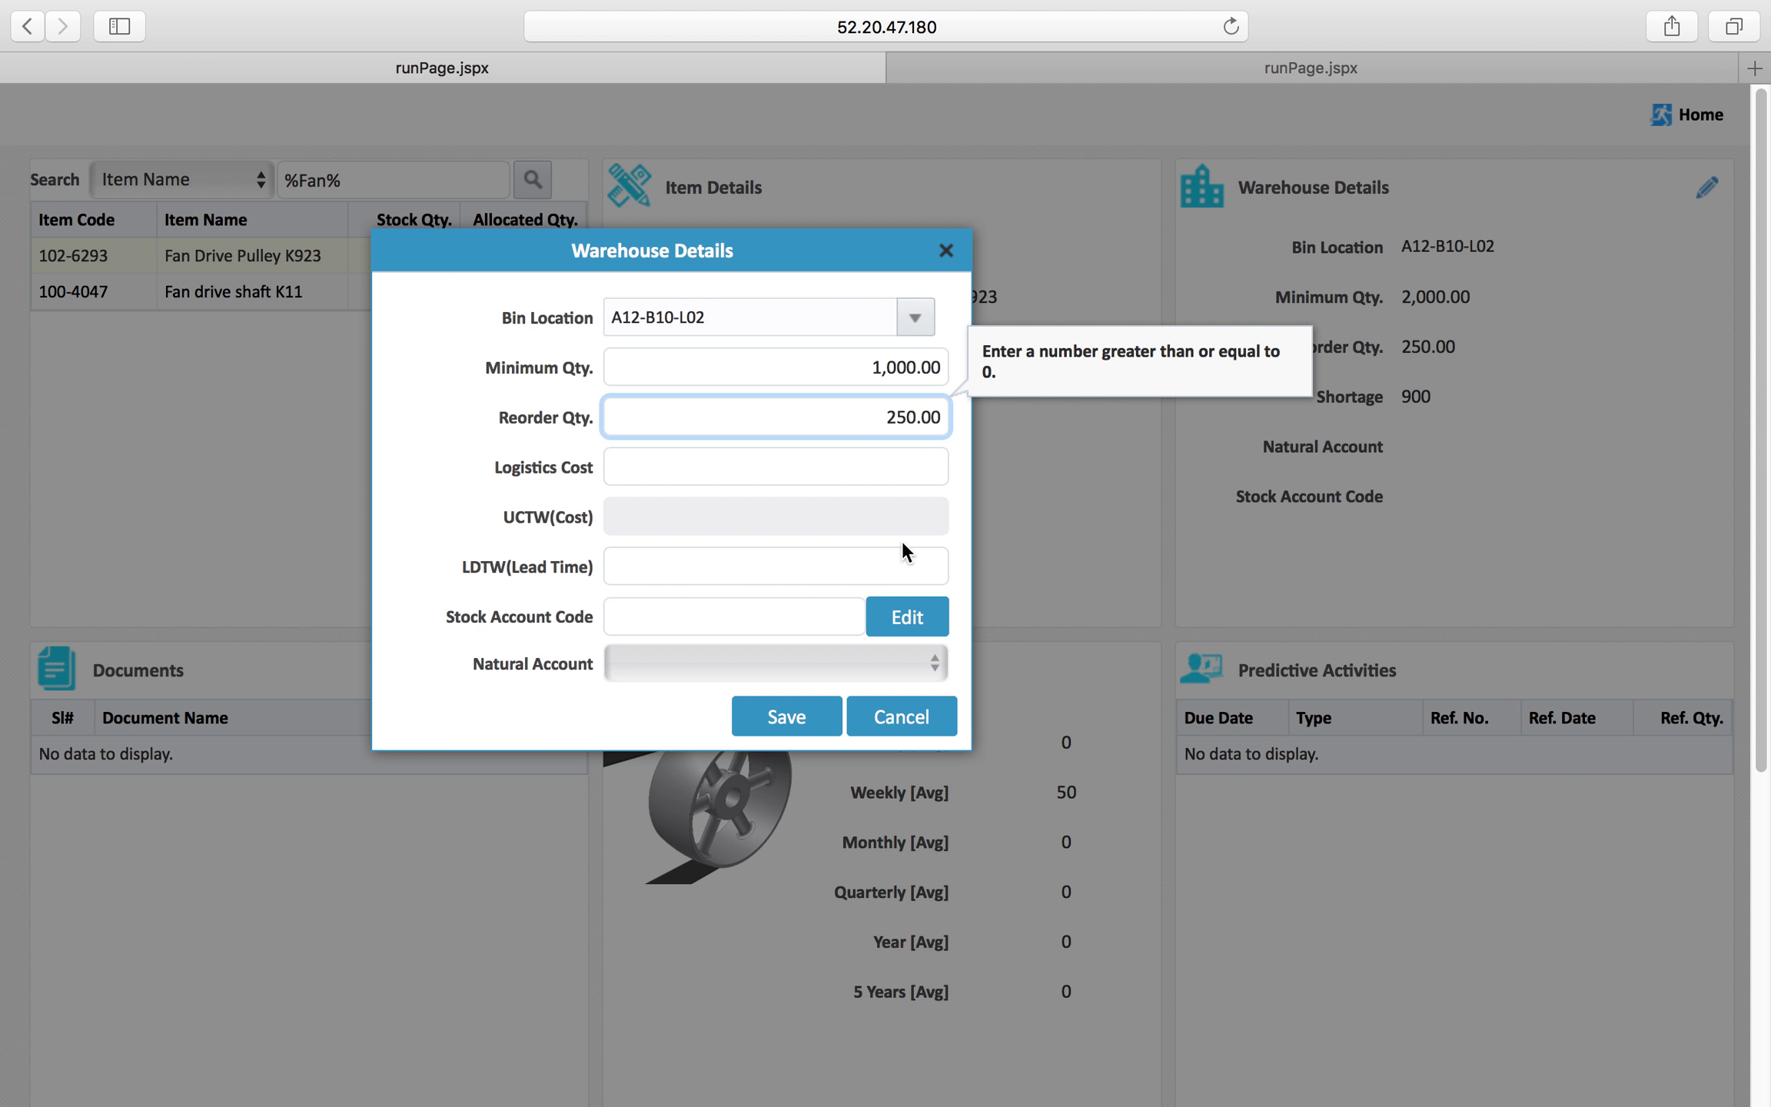
{"action": "left_click_drag", "start_coordinate": [860, 419], "coordinate": [1144, 418]}
{"action": "type", "text": "300"}
{"action": "left_click", "coordinate": [898, 473]}
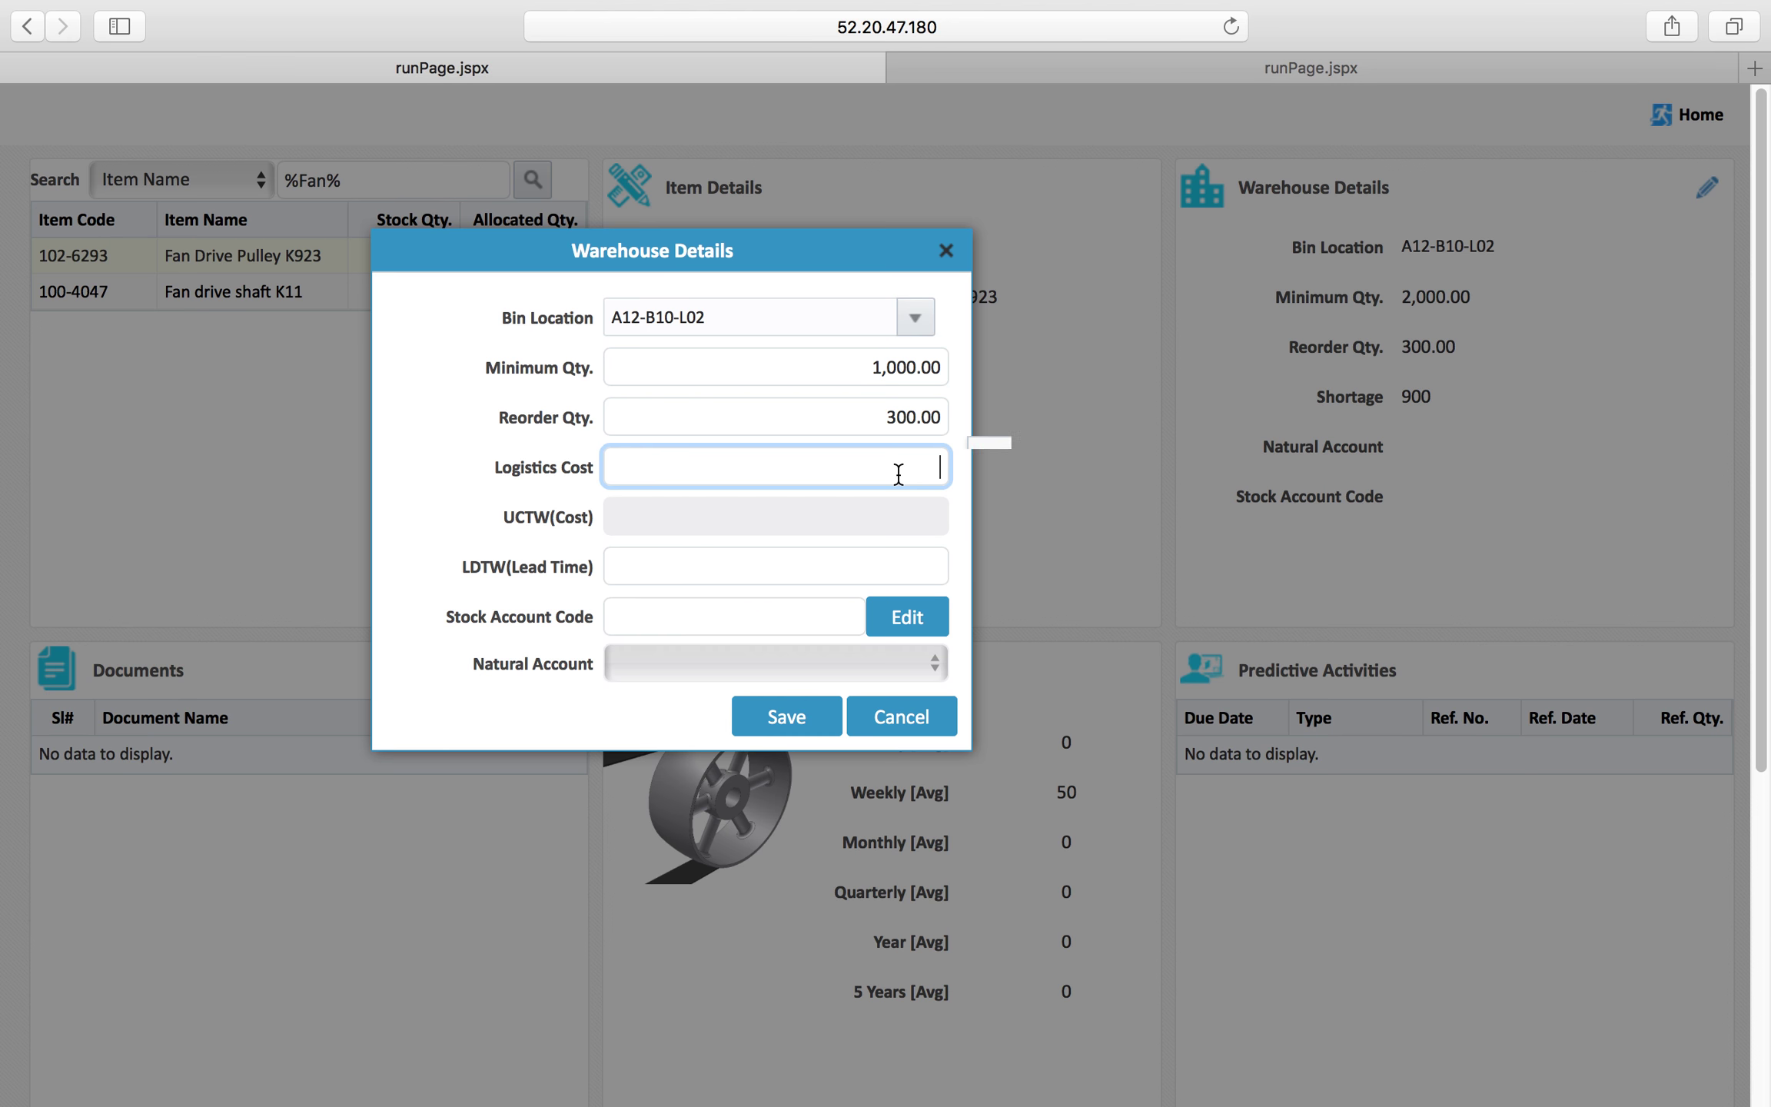
Step: Save the Warehouse Details with bin A12-B10-L02, minimum 1,000 and reorder 300
{"action": "left_click", "coordinate": [814, 717]}
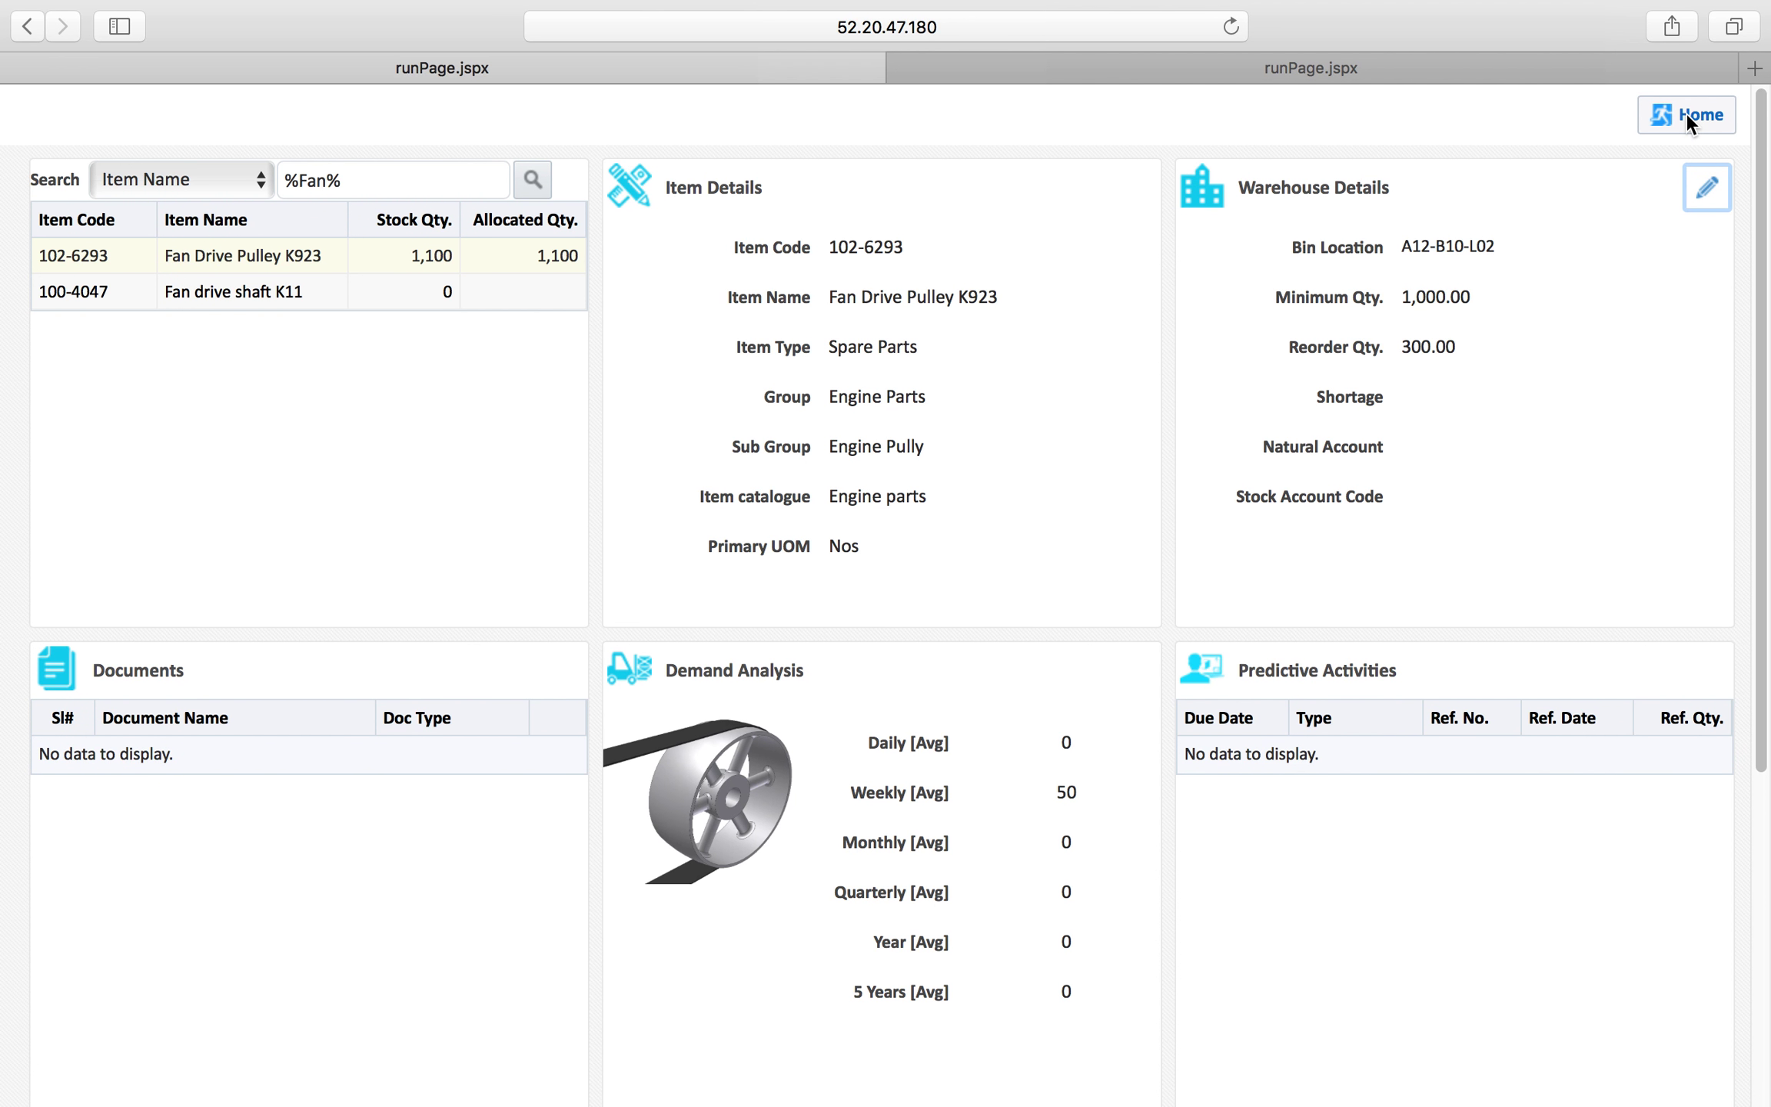
{"action": "mouse_move", "coordinate": [922, 11]}
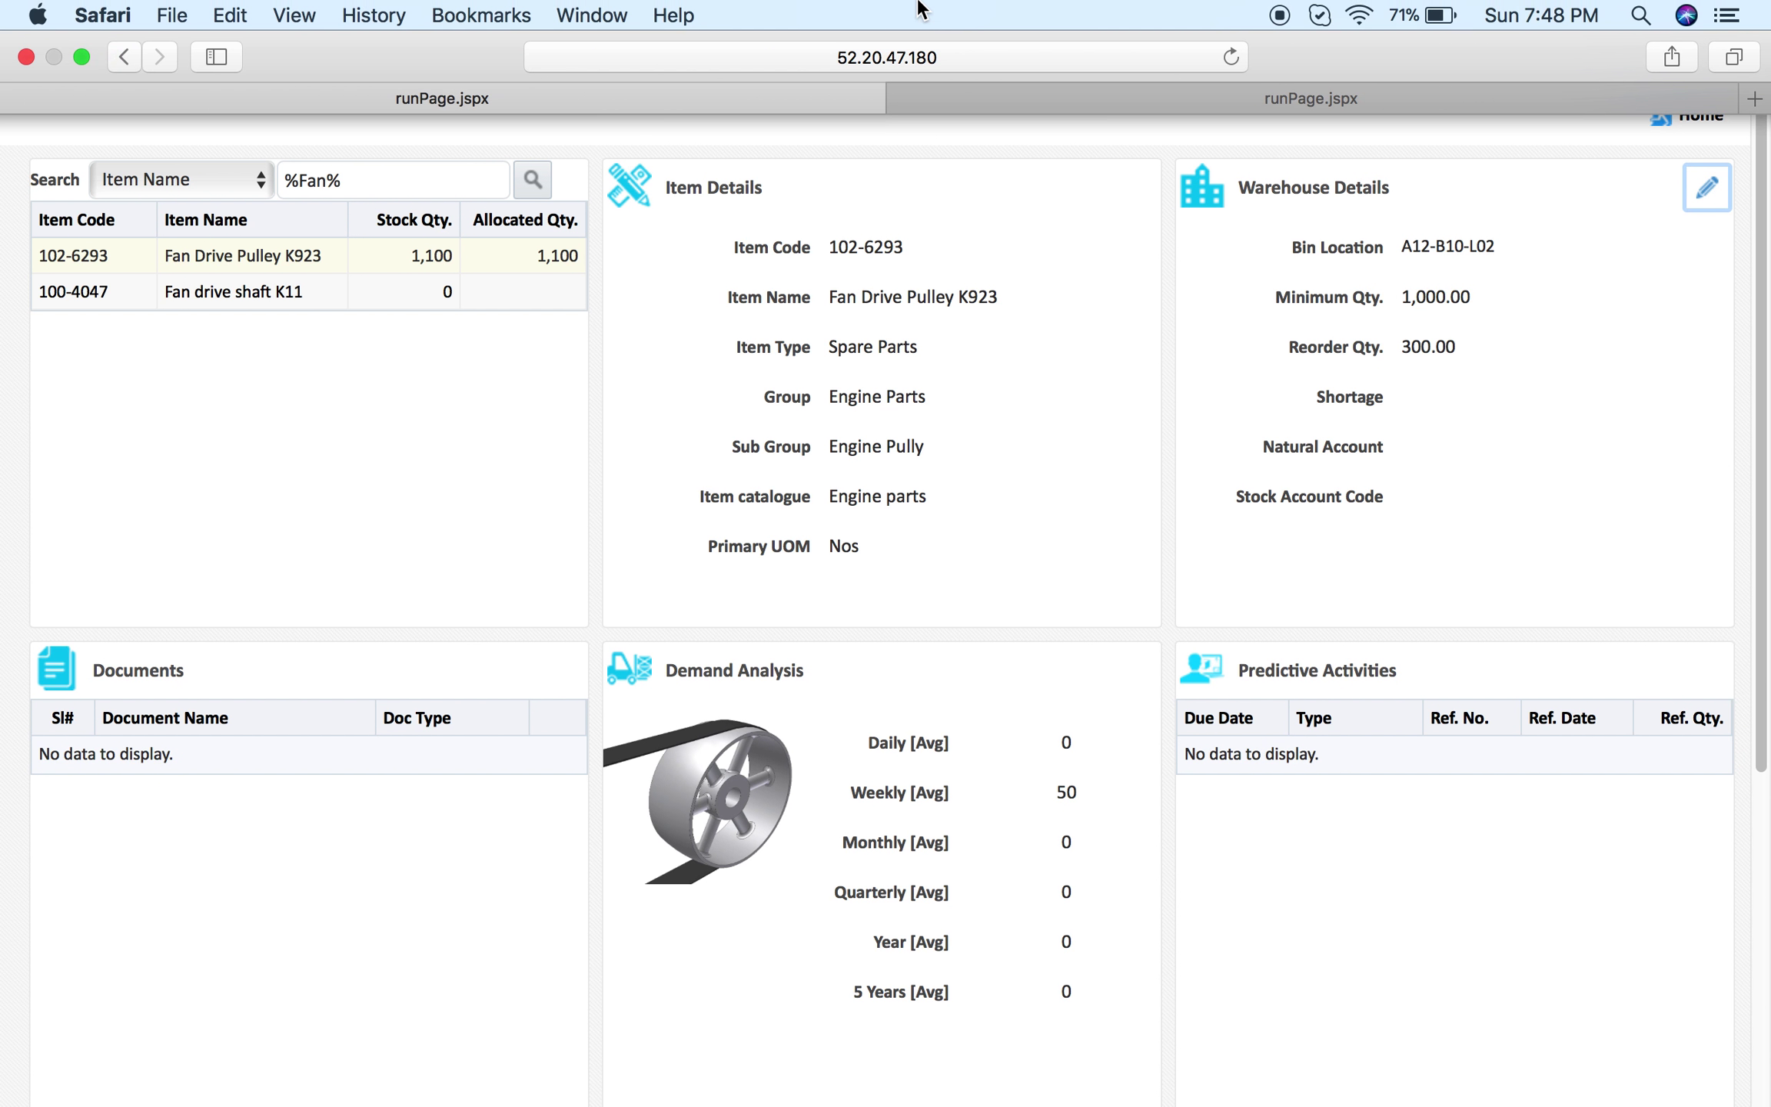